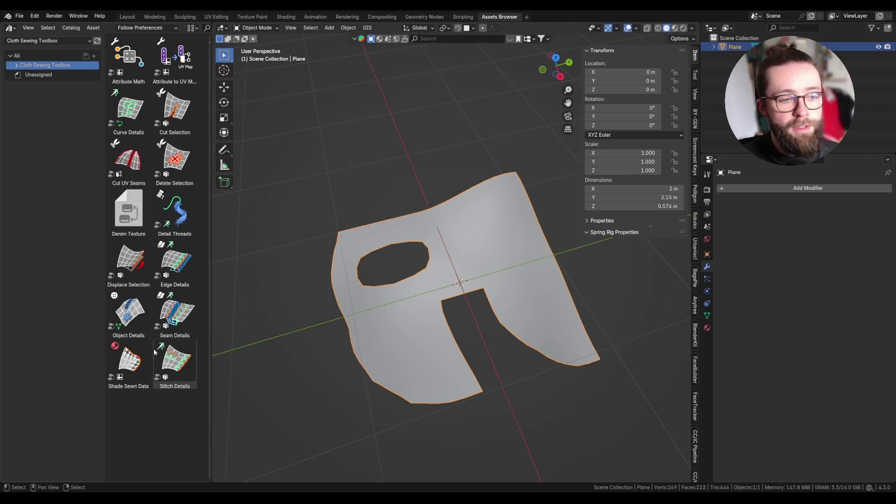
Set the import method of the Cloth Sewing Toolbox assets to Link.
{"action": "left_click", "coordinate": [150, 28]}
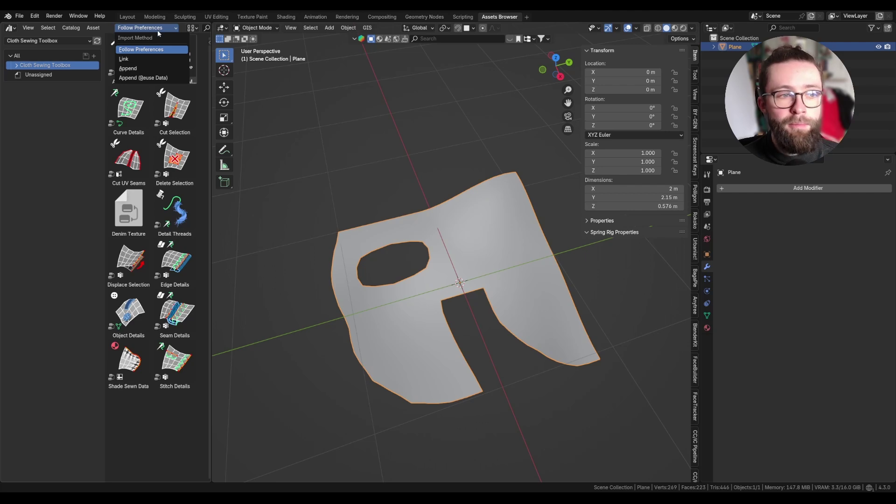
{"action": "left_click", "coordinate": [138, 58]}
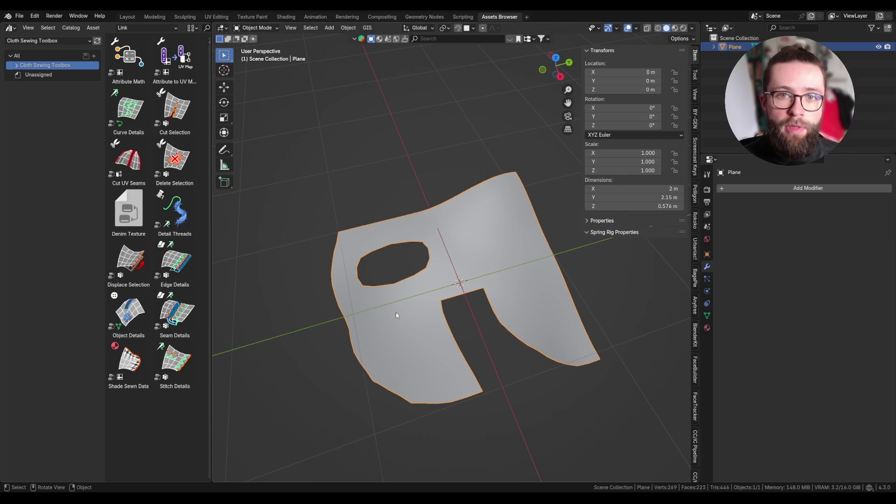
{"action": "key", "text": "Tab"}
{"action": "middle_click_drag", "start_coordinate": [397, 316], "coordinate": [277, 85]}
{"action": "key", "text": "Tab"}
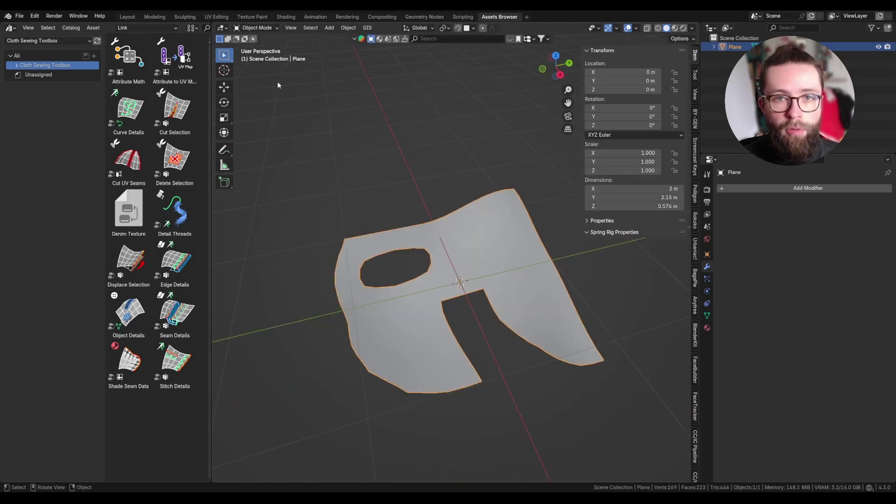
Open the UV editing workspace and unwrap all faces of the cloth plane with the Angle Based method.
{"action": "left_click", "coordinate": [217, 16]}
{"action": "scroll", "coordinate": [593, 214], "scroll_direction": "up", "scroll_amount": 5}
{"action": "scroll", "coordinate": [588, 261], "scroll_direction": "down", "scroll_amount": 4}
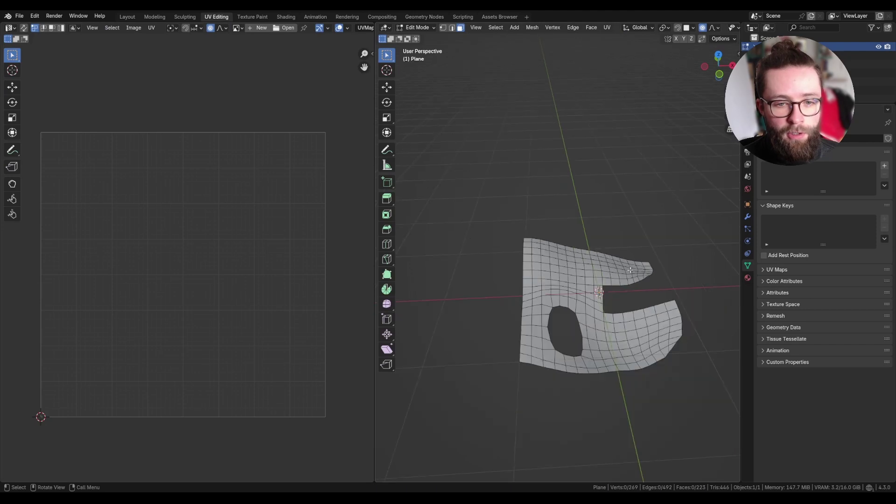
{"action": "key", "text": "a"}
{"action": "middle_click_drag", "start_coordinate": [575, 276], "coordinate": [516, 280]}
{"action": "left_click", "coordinate": [516, 281]}
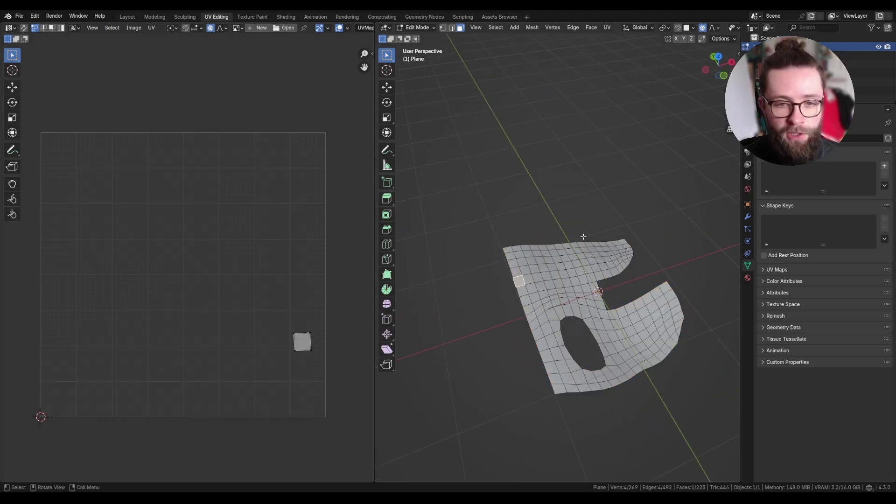
{"action": "key", "text": "a"}
{"action": "key", "text": "u"}
{"action": "mouse_move", "coordinate": [584, 245]}
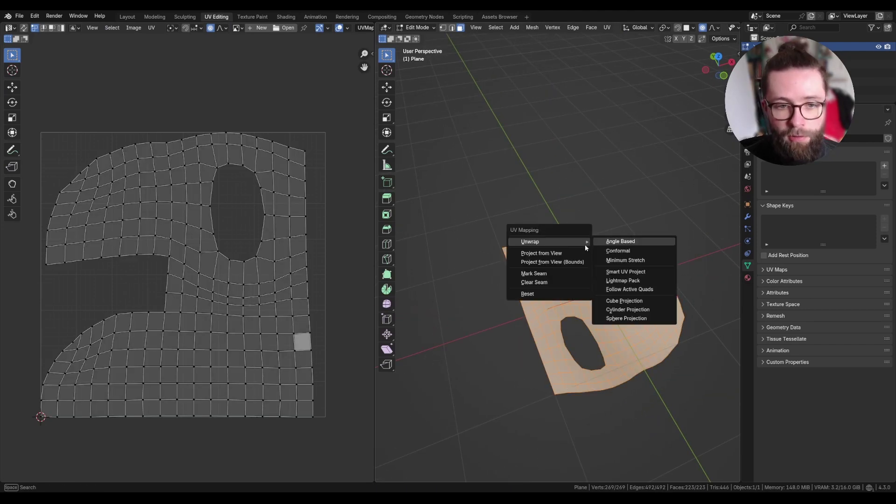
{"action": "left_click", "coordinate": [650, 241]}
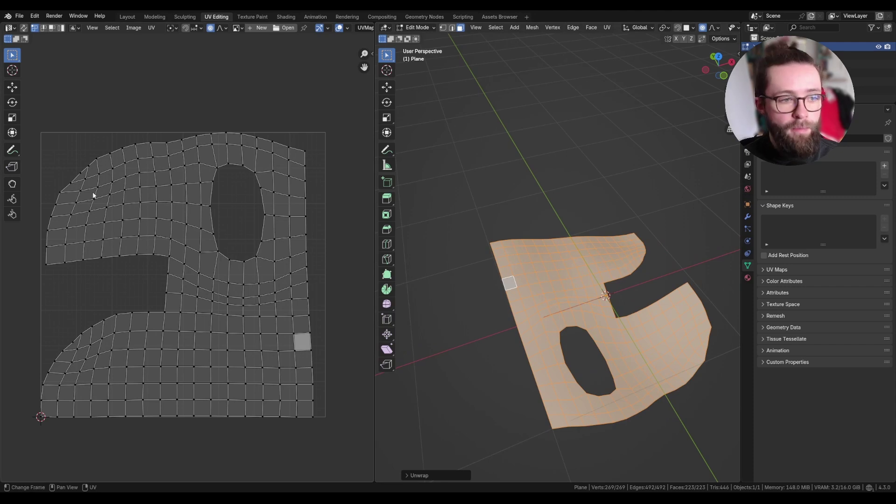
Switch the UV editor to face selection and select the faces of the cloth half without the hole.
{"action": "left_click", "coordinate": [51, 28]}
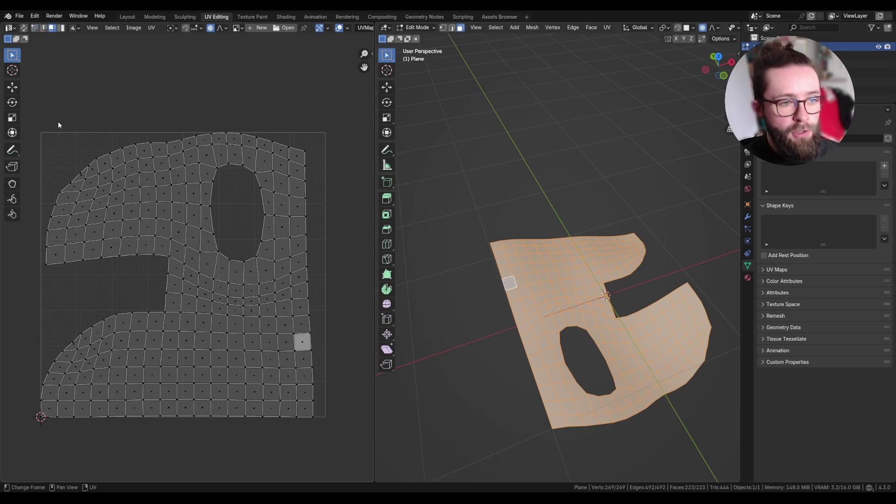
{"action": "left_click_drag", "start_coordinate": [60, 124], "coordinate": [158, 275]}
{"action": "left_click", "coordinate": [491, 240]}
{"action": "left_click_drag", "start_coordinate": [481, 229], "coordinate": [657, 294]}
{"action": "middle_click_drag", "start_coordinate": [653, 292], "coordinate": [625, 311]}
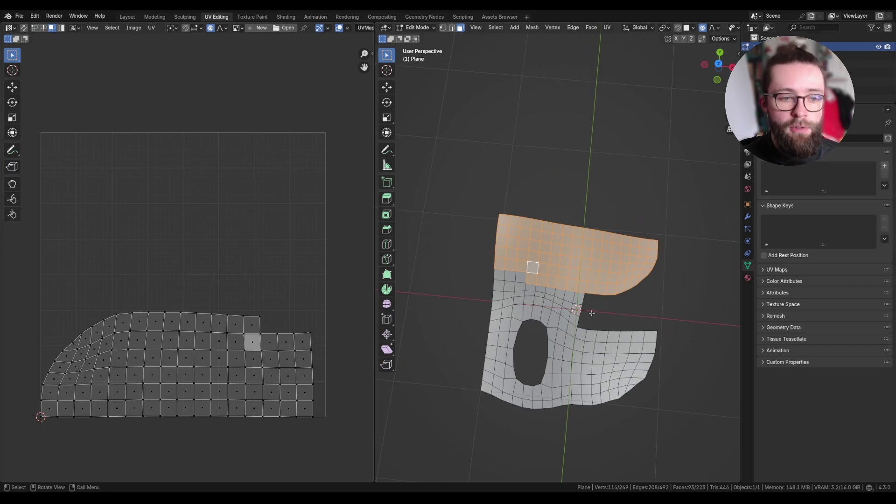
Try unwrapping only the selected cloth half with the Angle Based method, and undo that separate unwrap.
{"action": "key", "text": "u"}
{"action": "mouse_move", "coordinate": [580, 284]}
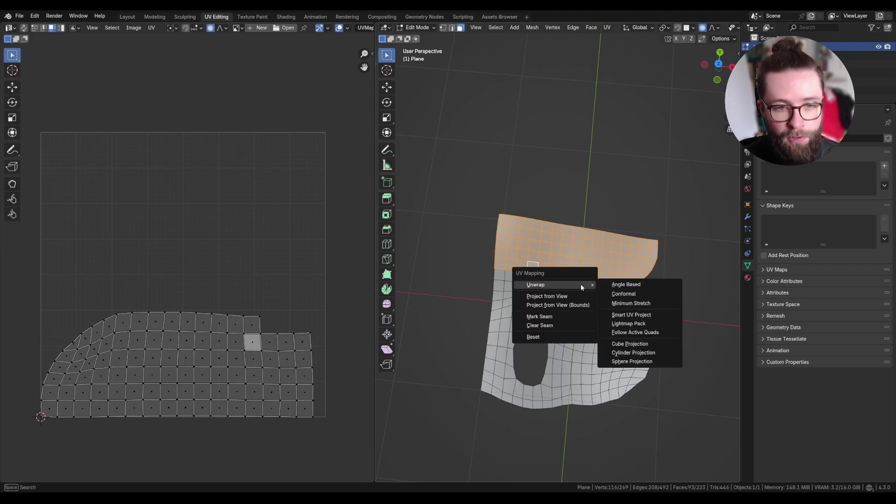
{"action": "left_click", "coordinate": [624, 286]}
{"action": "key", "text": "a"}
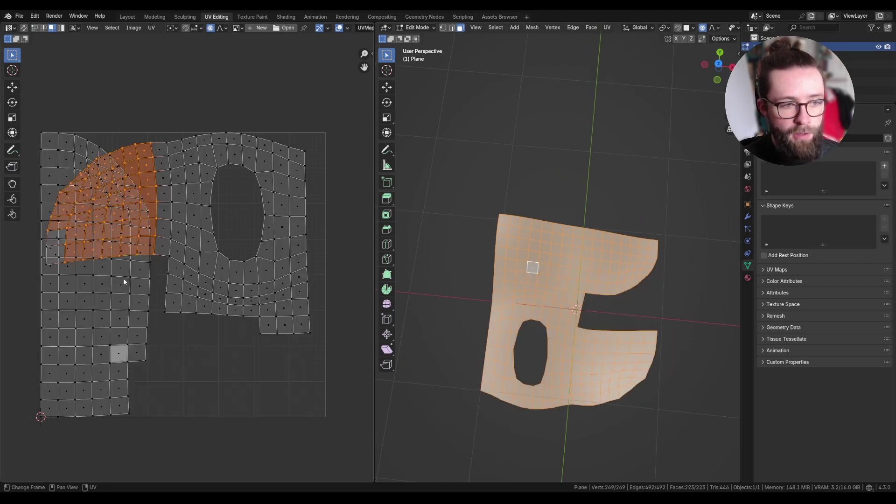
{"action": "left_click", "coordinate": [111, 285]}
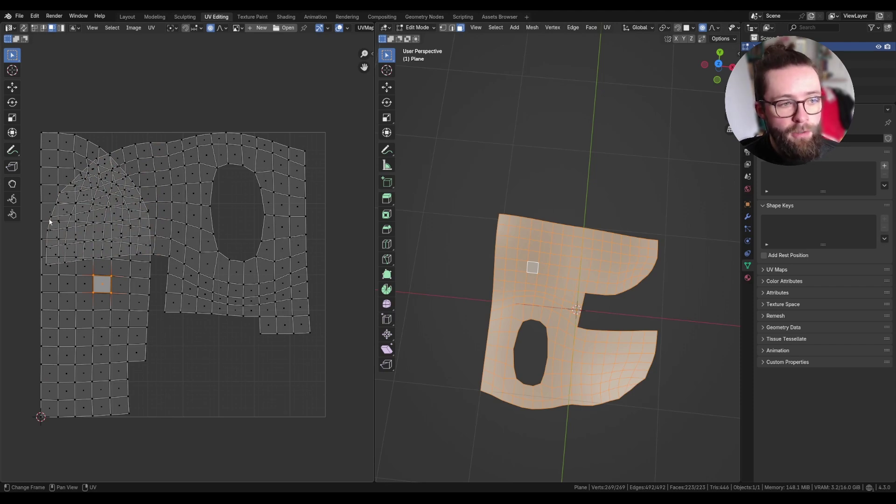
{"action": "key", "text": "ctrl+z"}
{"action": "key", "text": "ctrl+z"}
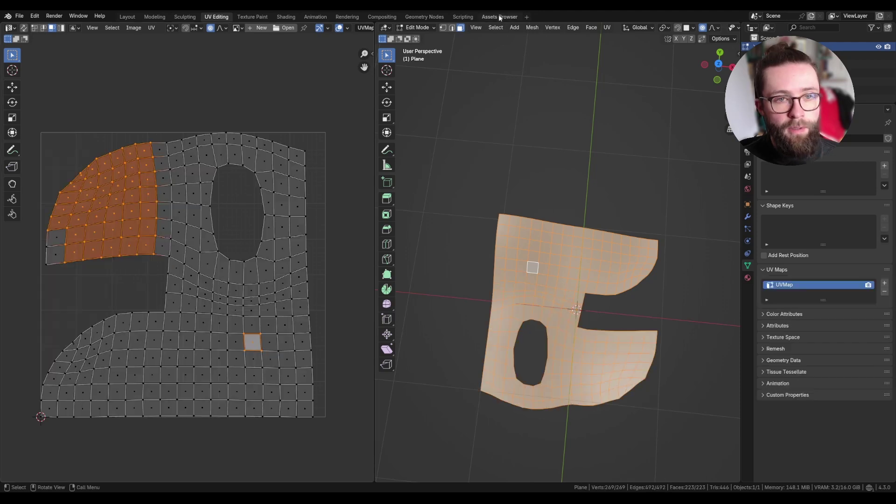
Add the Stitch Details asset to the cloth plane as a modifier and look at its node tree.
{"action": "left_click", "coordinate": [500, 17]}
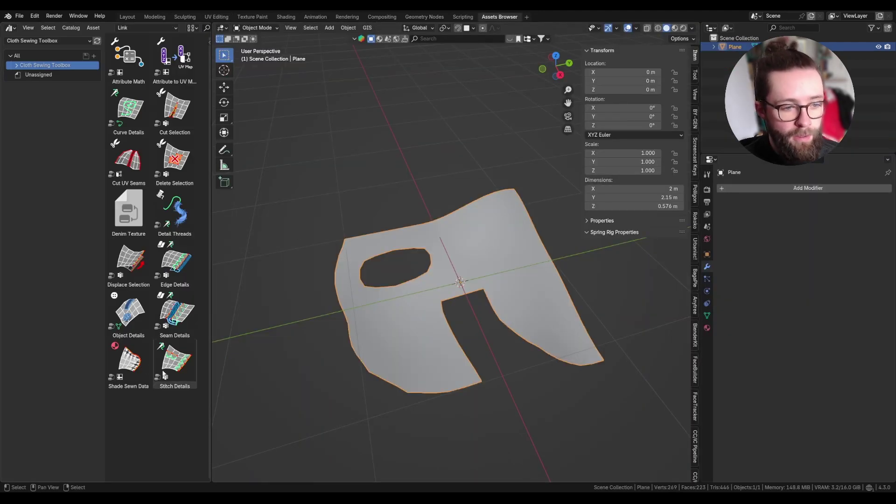
{"action": "left_click_drag", "start_coordinate": [175, 358], "coordinate": [423, 295]}
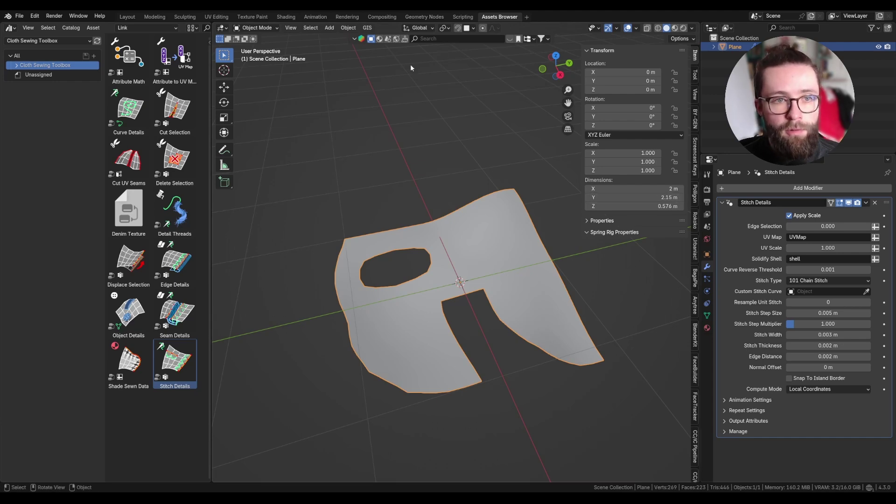
{"action": "left_click", "coordinate": [424, 17]}
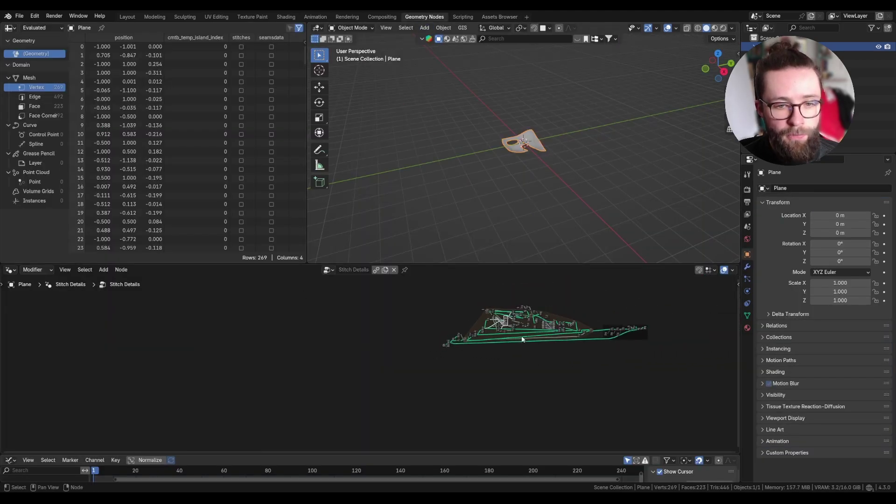
{"action": "left_click", "coordinate": [499, 17]}
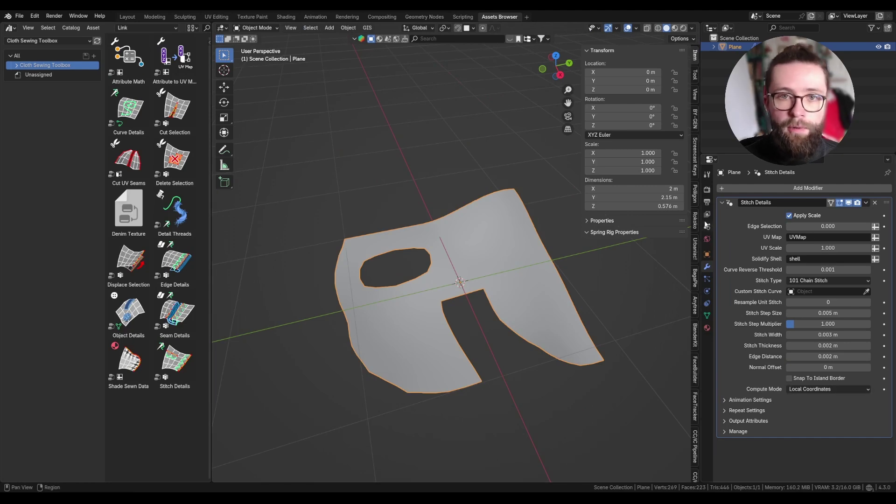
In edge selection mode, select the cloth's long straight border and the adjoining border beside the hole.
{"action": "key", "text": "Tab"}
{"action": "left_click", "coordinate": [289, 28]}
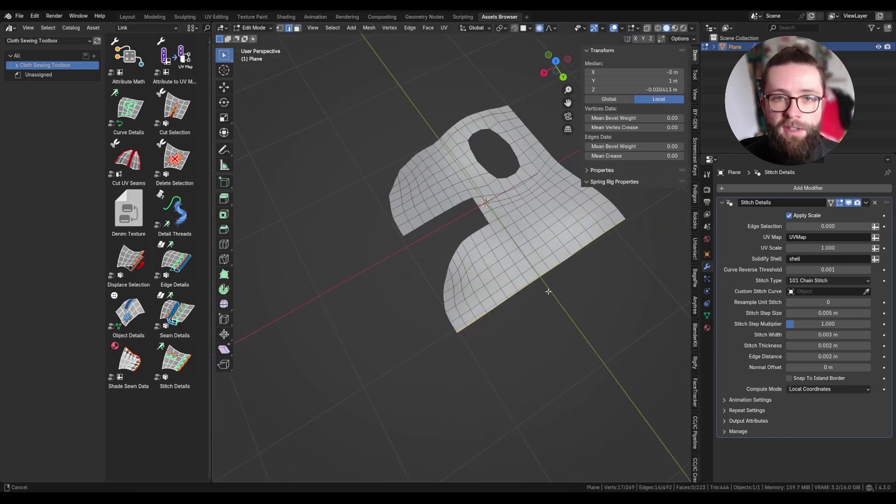
{"action": "middle_click_drag", "start_coordinate": [471, 262], "coordinate": [497, 250]}
{"action": "left_click", "coordinate": [521, 213], "text": "alt+shift"}
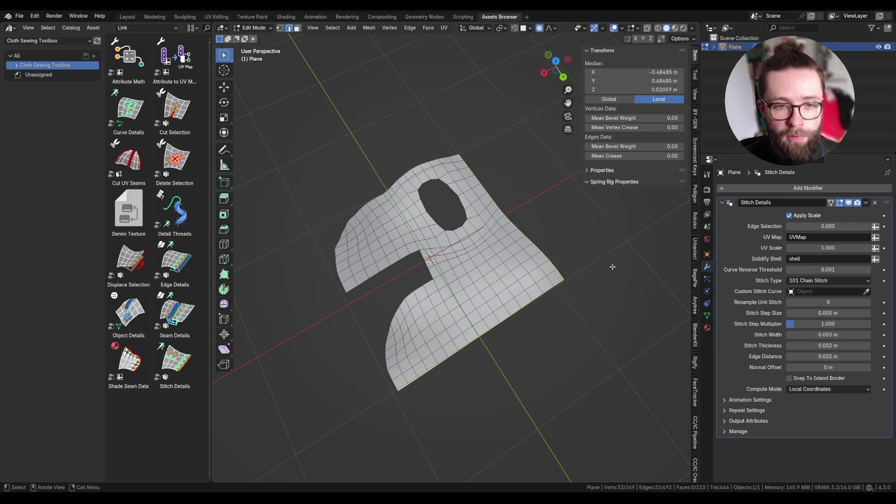
Create a vertex group for the selected border edges and name it Stitches.
{"action": "left_click", "coordinate": [707, 316]}
{"action": "left_click", "coordinate": [885, 217]}
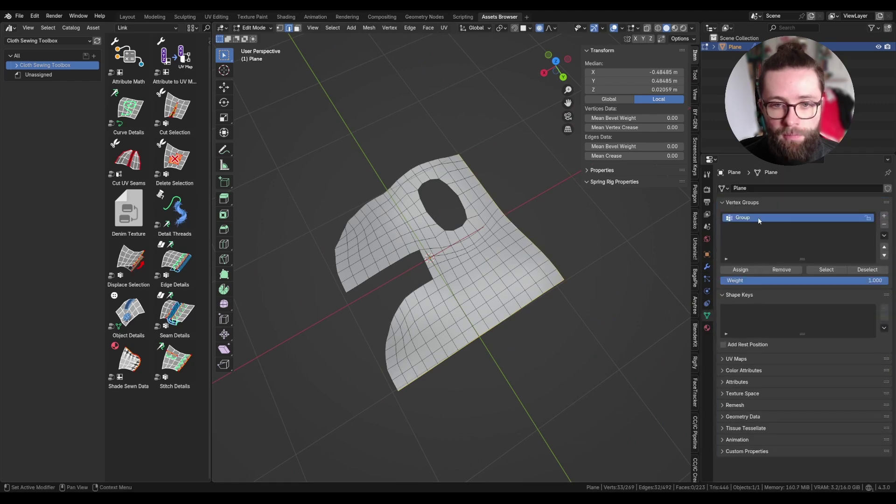
{"action": "double_click", "coordinate": [750, 218]}
{"action": "type", "text": "Stitche"}
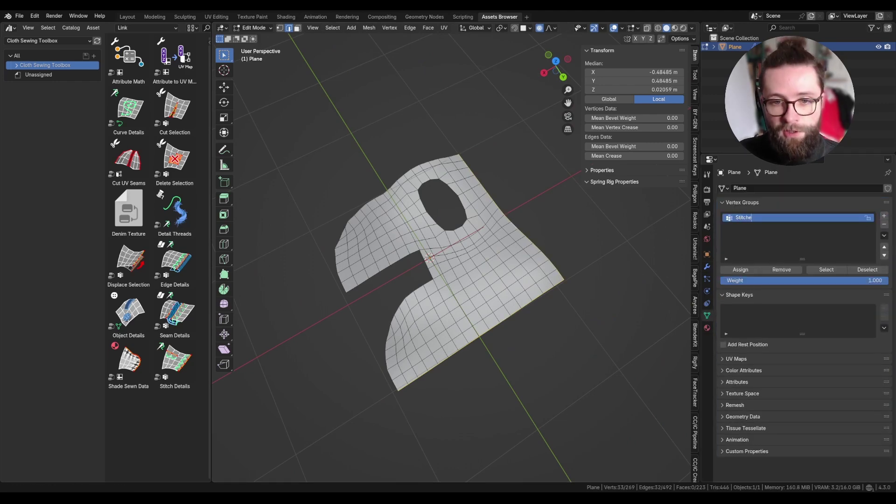
{"action": "type", "text": "s"}
{"action": "key", "text": "Return"}
Leave mesh editing and set the Edge Selection of the Stitch Details modifier to the Stitches attribute.
{"action": "middle_click_drag", "start_coordinate": [527, 276], "coordinate": [538, 257]}
{"action": "key", "text": "Tab"}
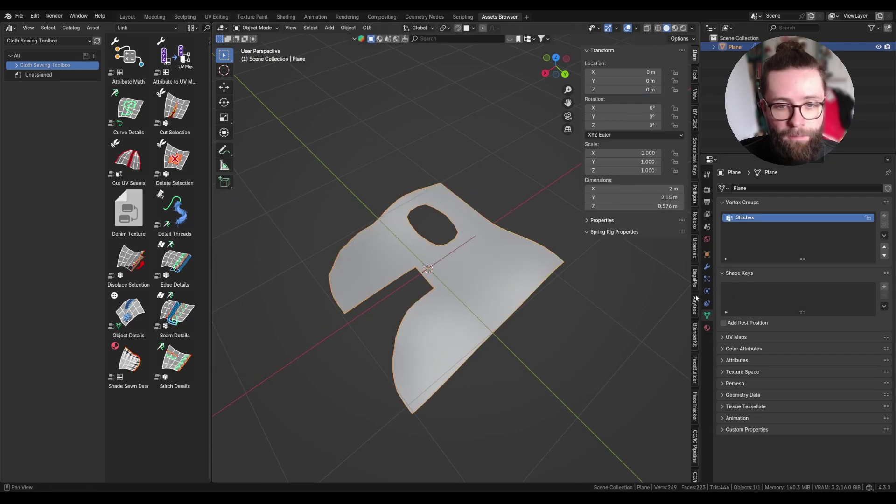
{"action": "left_click", "coordinate": [707, 267]}
{"action": "left_click", "coordinate": [835, 226]}
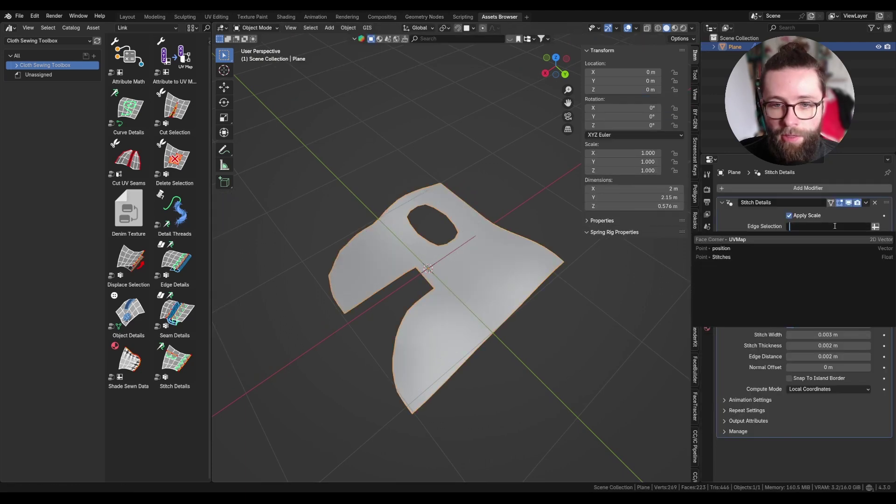
{"action": "left_click", "coordinate": [722, 257]}
{"action": "scroll", "coordinate": [610, 280], "scroll_direction": "up", "scroll_amount": 8}
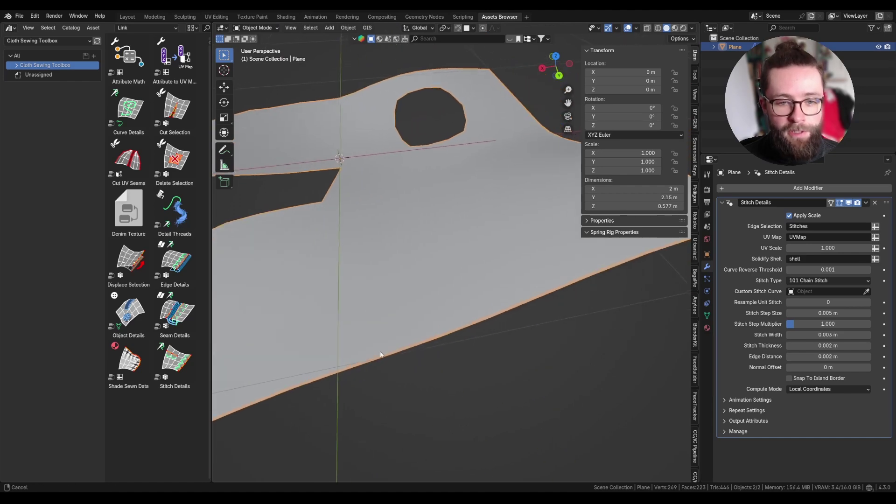
{"action": "middle_click_drag", "start_coordinate": [610, 280], "coordinate": [554, 355]}
{"action": "scroll", "coordinate": [547, 403], "scroll_direction": "down", "scroll_amount": 7}
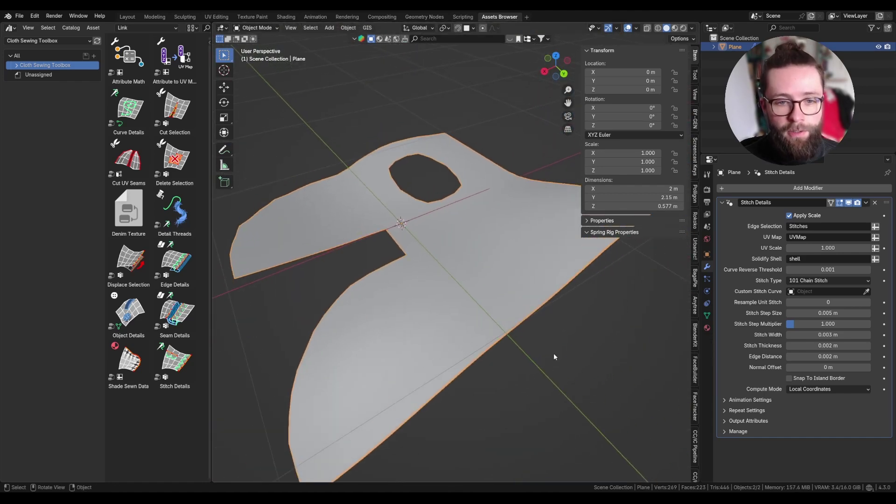
Scale the cloth plane by 0.1 in object mode and inspect the stitches along its borders.
{"action": "key", "text": "s"}
{"action": "key", "text": "Escape"}
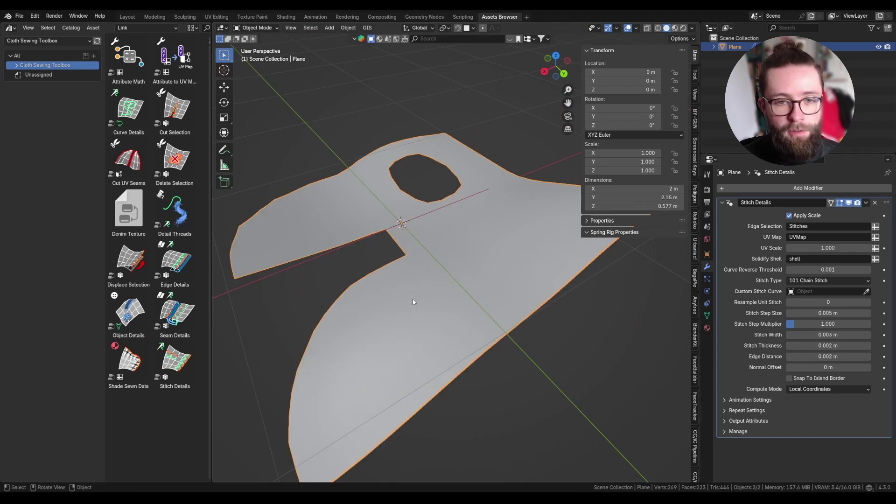
{"action": "middle_click_drag", "start_coordinate": [414, 301], "coordinate": [595, 360]}
{"action": "type", "text": "s"}
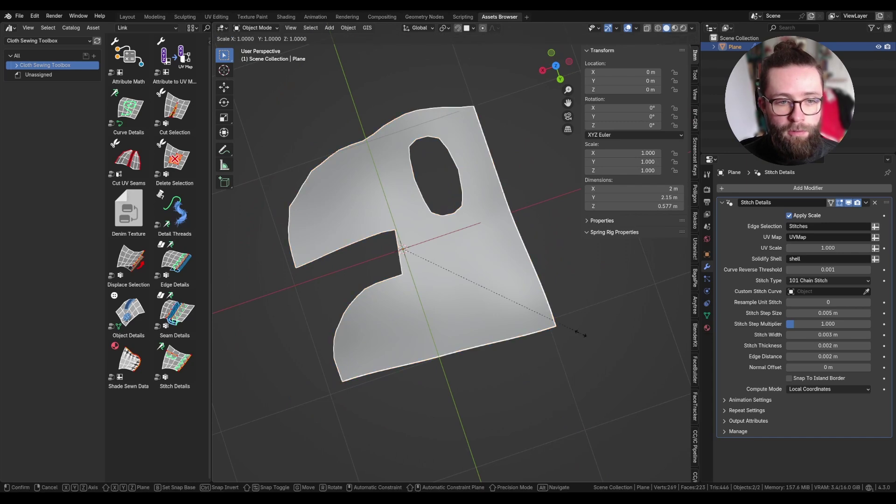
{"action": "type", "text": "0.1"}
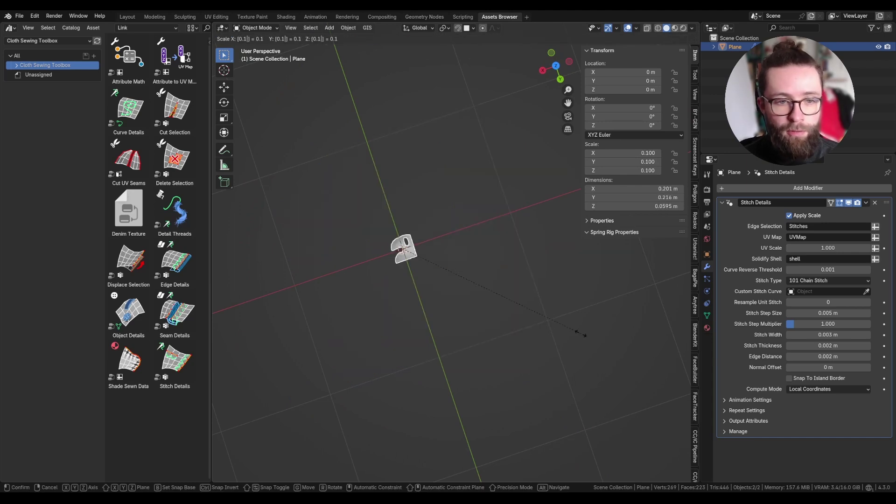
{"action": "key", "text": "Return"}
{"action": "scroll", "coordinate": [357, 232], "scroll_direction": "up", "scroll_amount": 15}
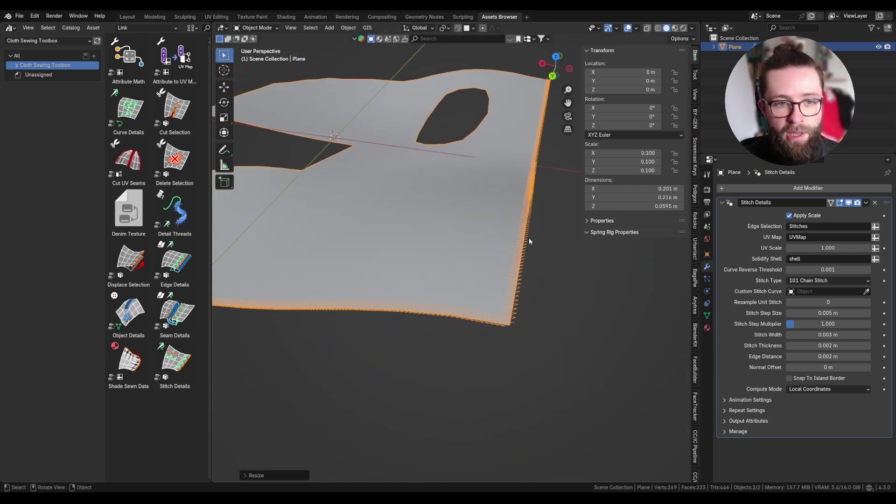
{"action": "middle_click_drag", "start_coordinate": [529, 237], "coordinate": [526, 270]}
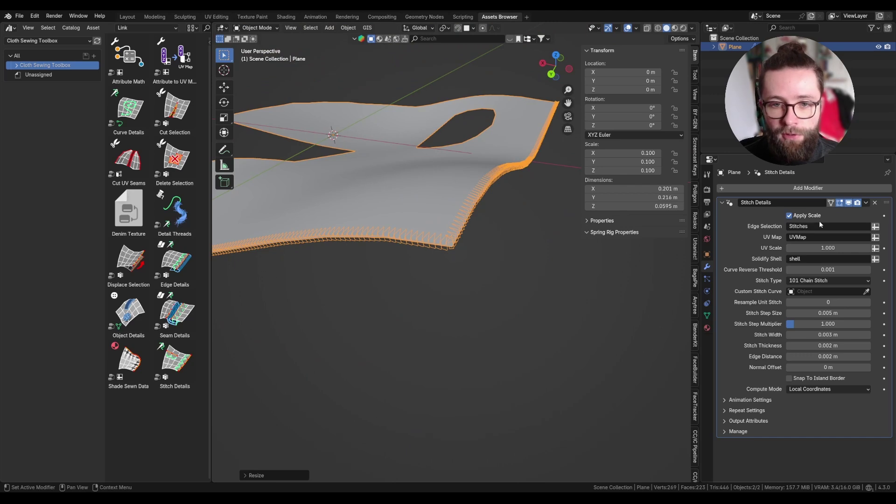
Toggle Apply Scale in the Stitch Details modifier off and on to compare the stitch size.
{"action": "left_click", "coordinate": [794, 218]}
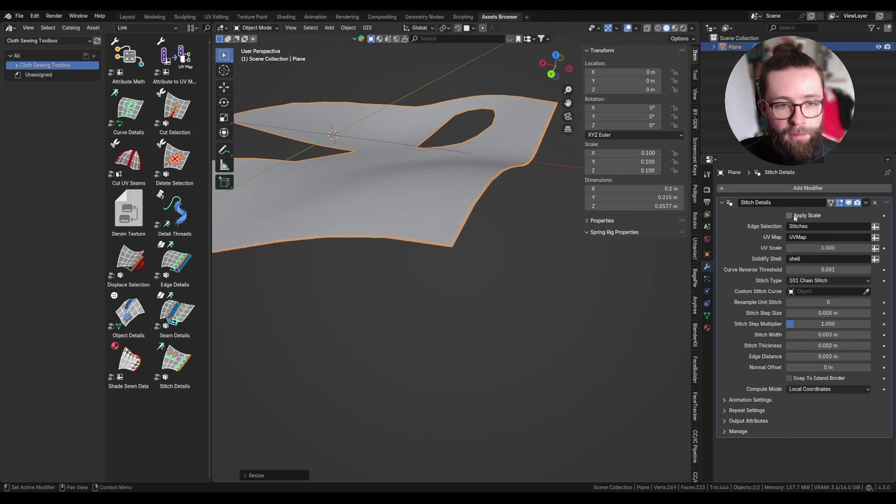
{"action": "left_click", "coordinate": [797, 217]}
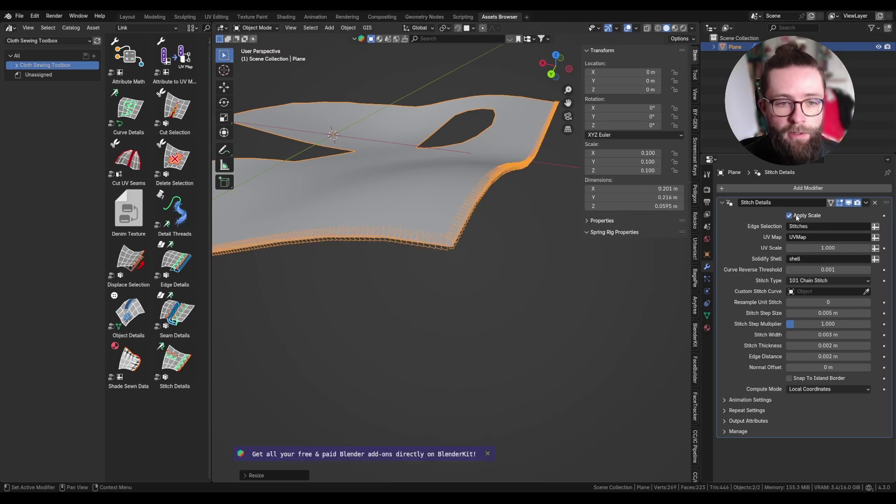
{"action": "left_click", "coordinate": [796, 217]}
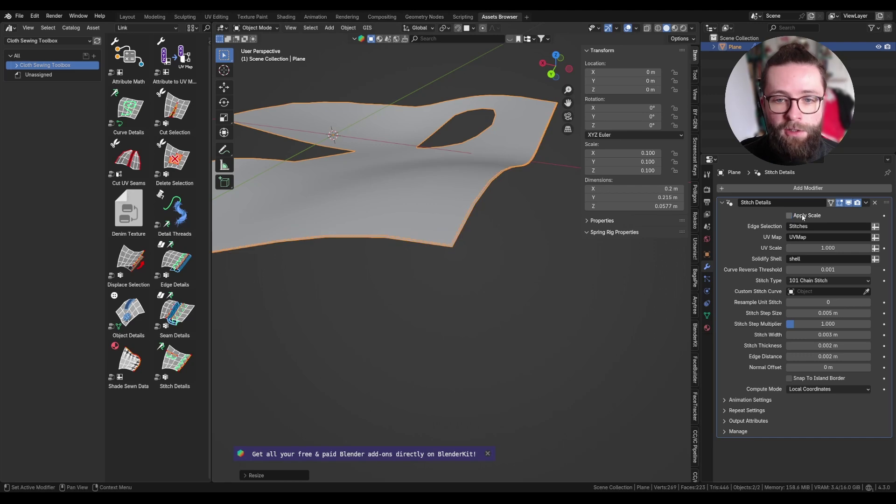
{"action": "left_click", "coordinate": [795, 216]}
Try applying the plane's object scale, and undo it along with the last Apply Scale change.
{"action": "key", "text": "ctrl+a"}
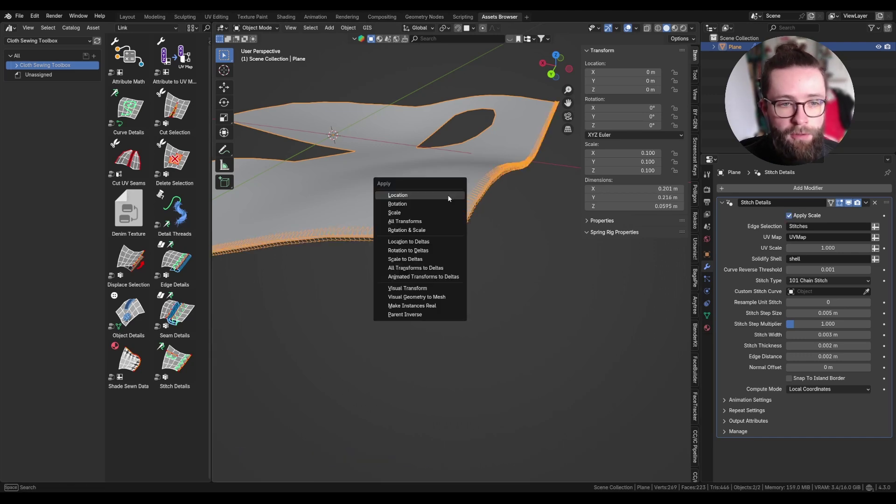
{"action": "left_click", "coordinate": [419, 211]}
{"action": "key", "text": "ctrl+z"}
{"action": "key", "text": "ctrl+z"}
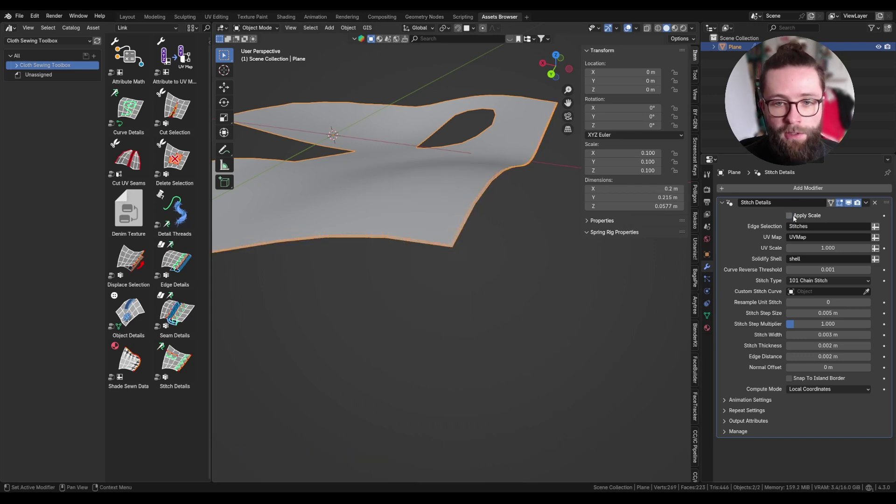
Apply the plane's object scale once more to compare the stitch size, and undo it.
{"action": "key", "text": "ctrl+a"}
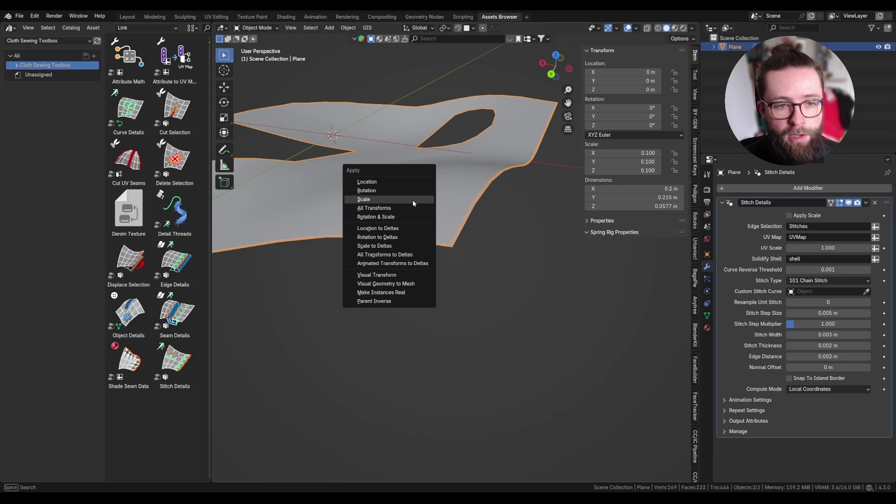
{"action": "left_click", "coordinate": [413, 200]}
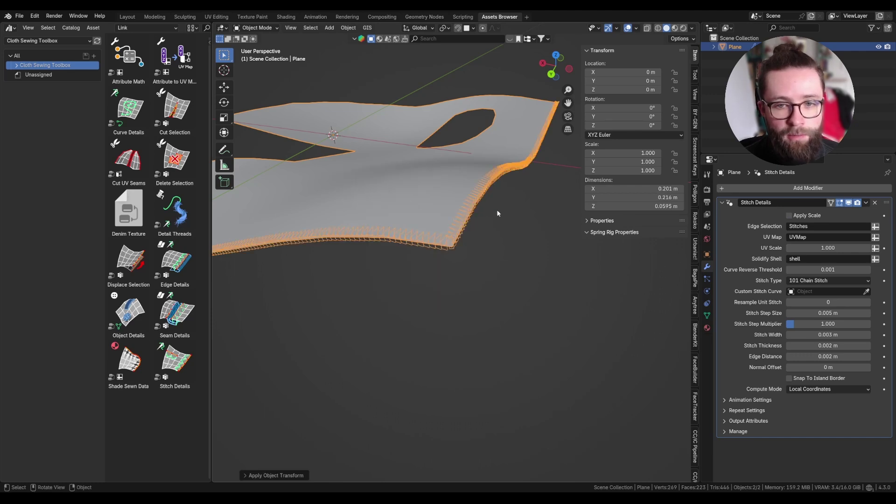
{"action": "key", "text": "ctrl+z"}
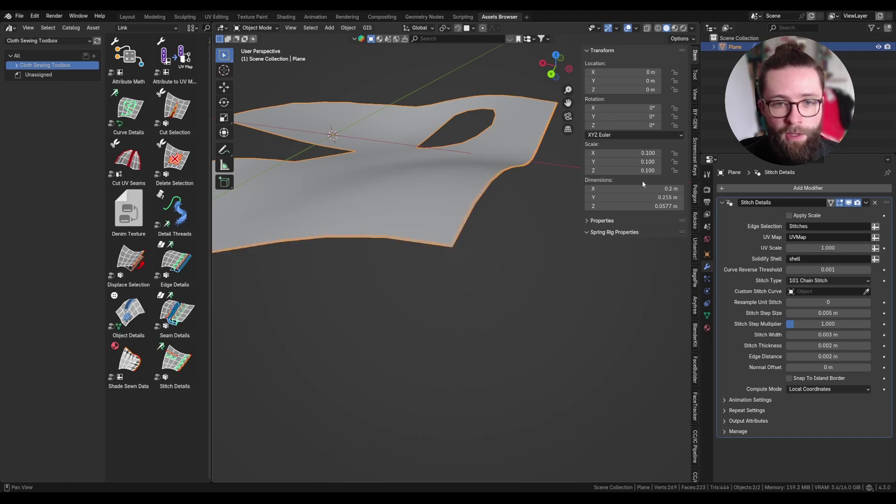
Enable Apply Scale in the Stitch Details modifier and inspect the stitches along the cloth borders.
{"action": "left_click", "coordinate": [790, 216]}
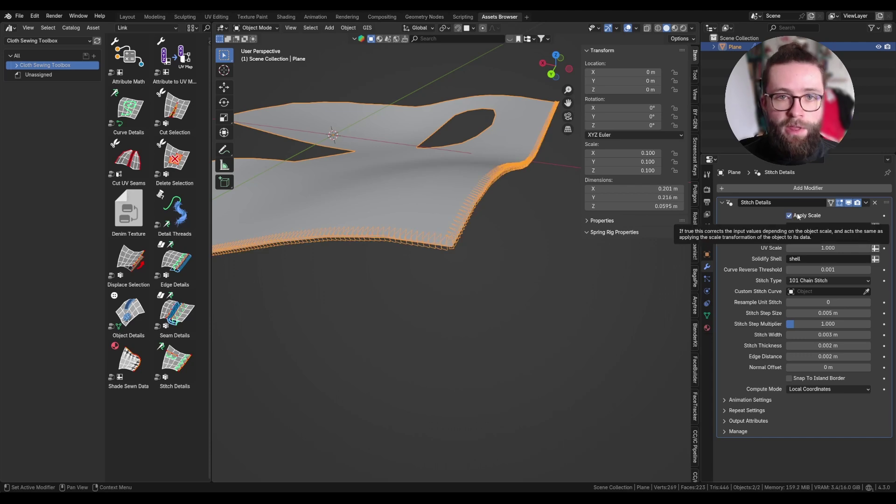
{"action": "mouse_move", "coordinate": [503, 213]}
{"action": "middle_mouse_down"}
{"action": "mouse_move", "coordinate": [488, 212]}
{"action": "mouse_move", "coordinate": [527, 226]}
{"action": "mouse_move", "coordinate": [489, 223]}
{"action": "mouse_move", "coordinate": [502, 208]}
{"action": "middle_mouse_up"}
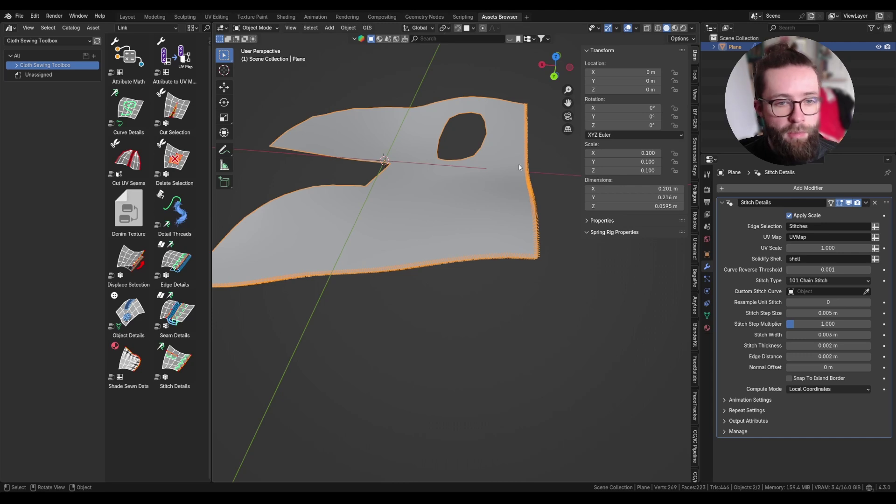
{"action": "middle_click_drag", "start_coordinate": [516, 220], "coordinate": [463, 288]}
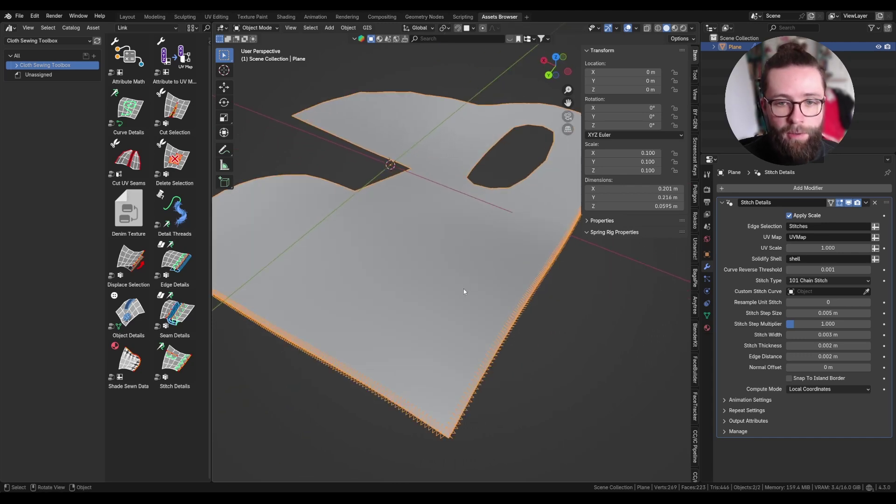
Check the UV Map choices of the Stitch Details modifier and rename the plane's UV map as uv.
{"action": "left_click", "coordinate": [813, 237]}
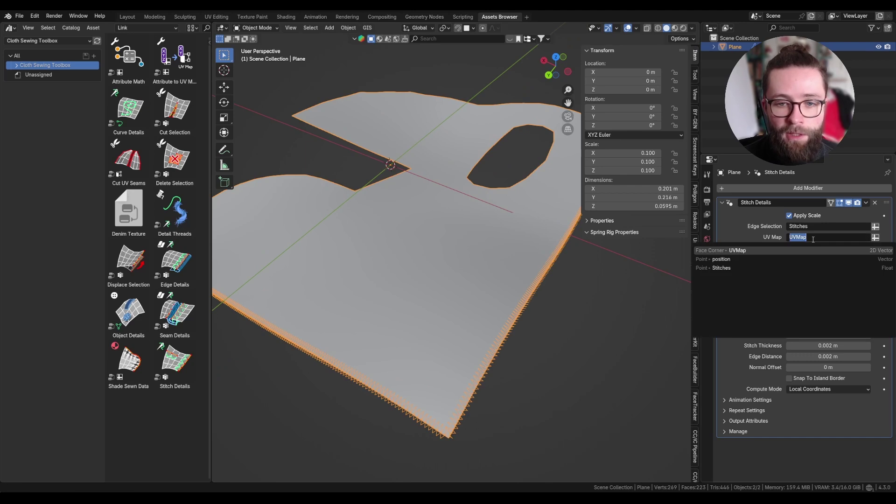
{"action": "left_click", "coordinate": [639, 274]}
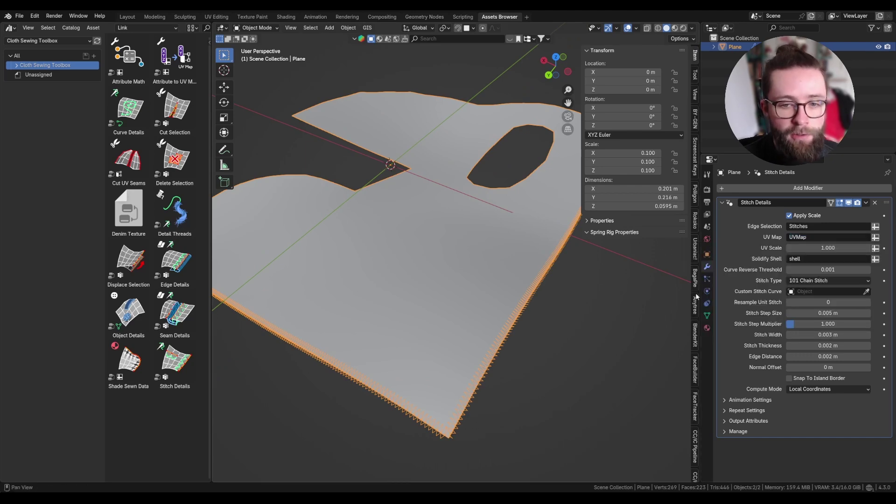
{"action": "left_click", "coordinate": [707, 316]}
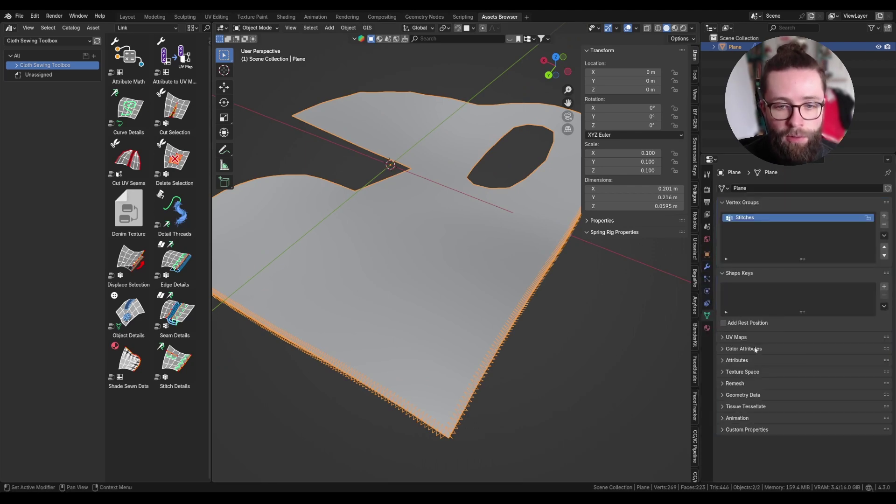
{"action": "left_click", "coordinate": [737, 337]}
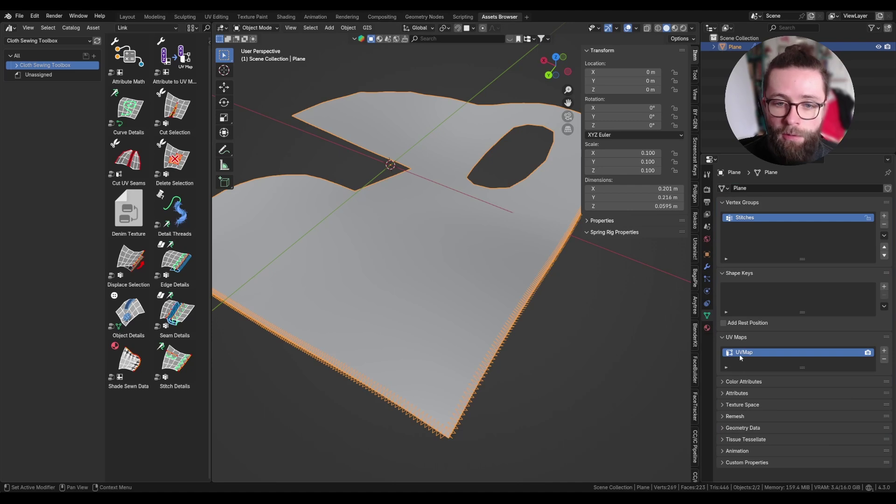
{"action": "double_click", "coordinate": [741, 354]}
{"action": "type", "text": "u"}
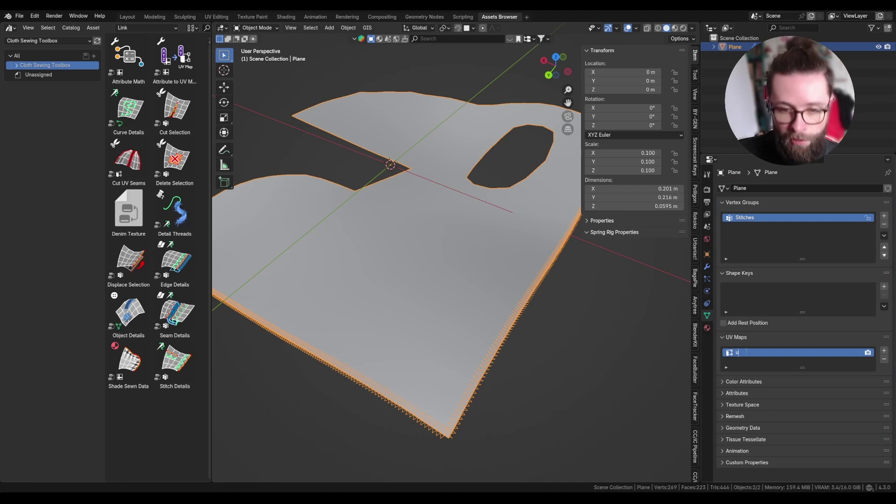
{"action": "type", "text": "v"}
{"action": "key", "text": "Return"}
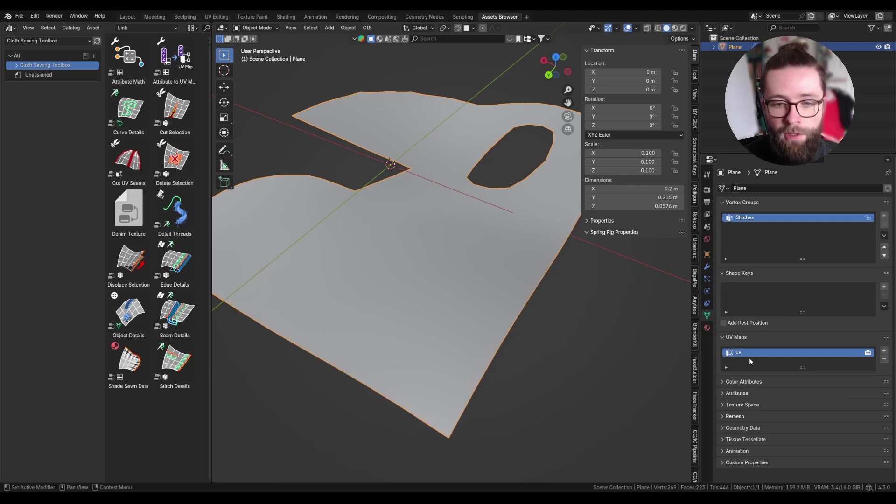
Return to the Stitch Details modifier and pick the attribute for its UV Map input again.
{"action": "left_click", "coordinate": [708, 267]}
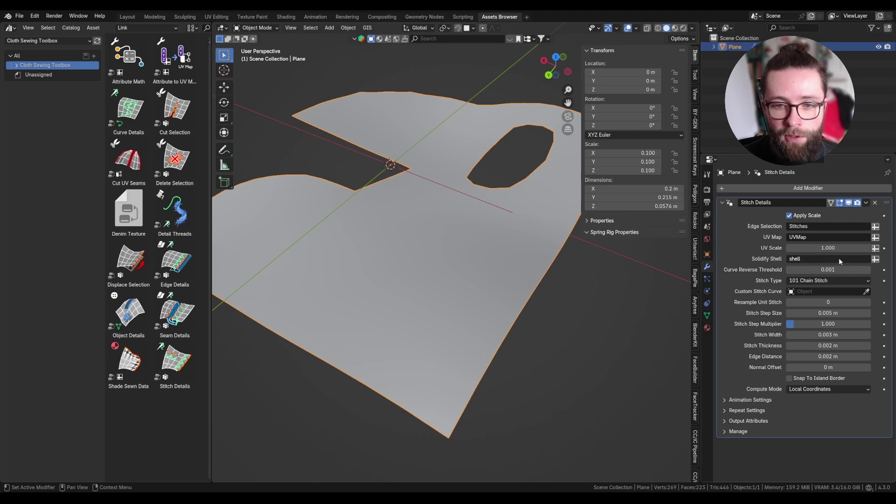
{"action": "left_click", "coordinate": [822, 237]}
{"action": "left_click", "coordinate": [738, 269]}
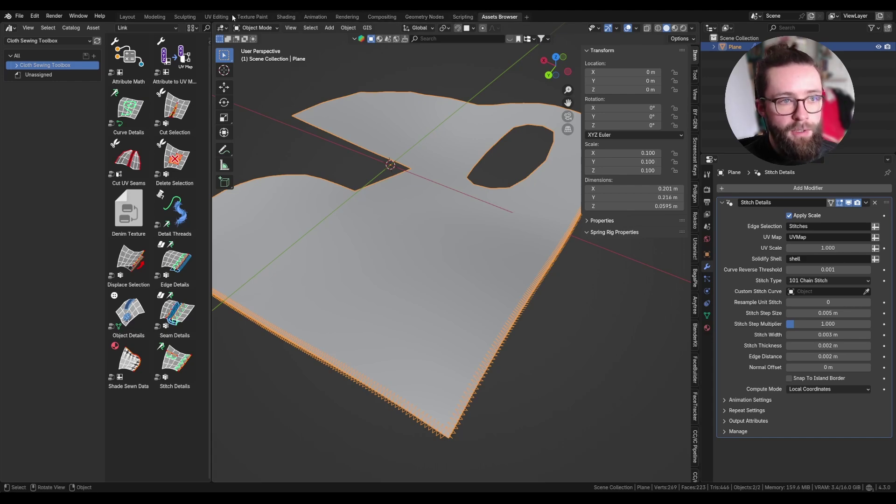
Switch to the UV Editing workspace and select the entire cloth mesh to show its UV layout.
{"action": "left_click", "coordinate": [217, 17]}
{"action": "scroll", "coordinate": [598, 312], "scroll_direction": "up", "scroll_amount": 7}
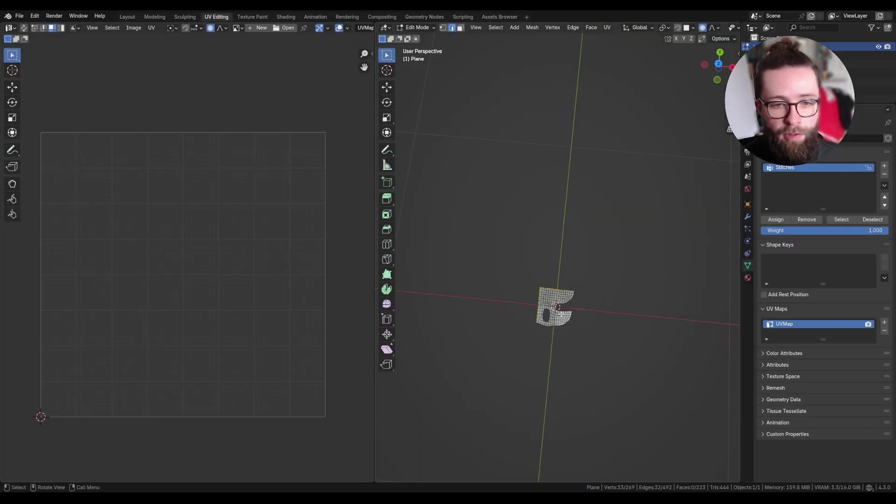
{"action": "key", "text": "a"}
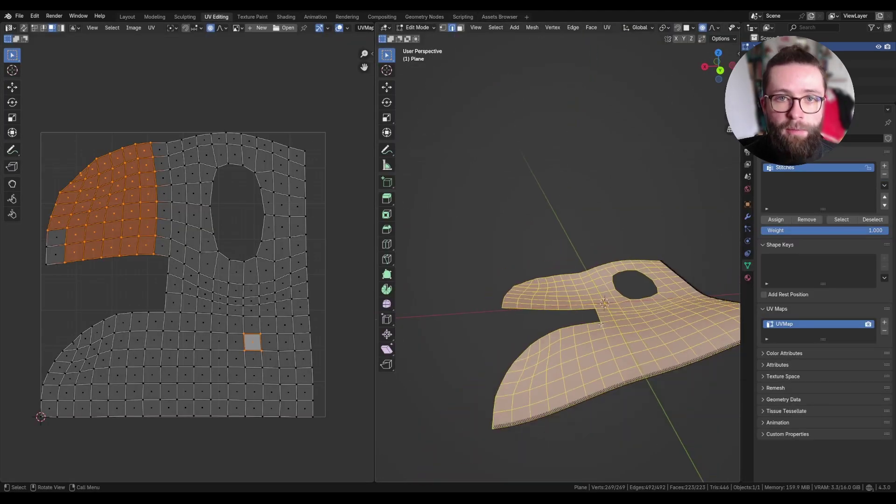
Try moving a border edge of the cloth mesh to test how the stitches react.
{"action": "scroll", "coordinate": [601, 324], "scroll_direction": "down", "scroll_amount": 1}
{"action": "scroll", "coordinate": [593, 325], "scroll_direction": "up", "scroll_amount": 4}
{"action": "left_click", "coordinate": [584, 325]}
{"action": "key", "text": "g"}
{"action": "middle_click_drag", "start_coordinate": [692, 352], "coordinate": [585, 335]}
{"action": "right_click", "coordinate": [585, 323]}
{"action": "key", "text": "g"}
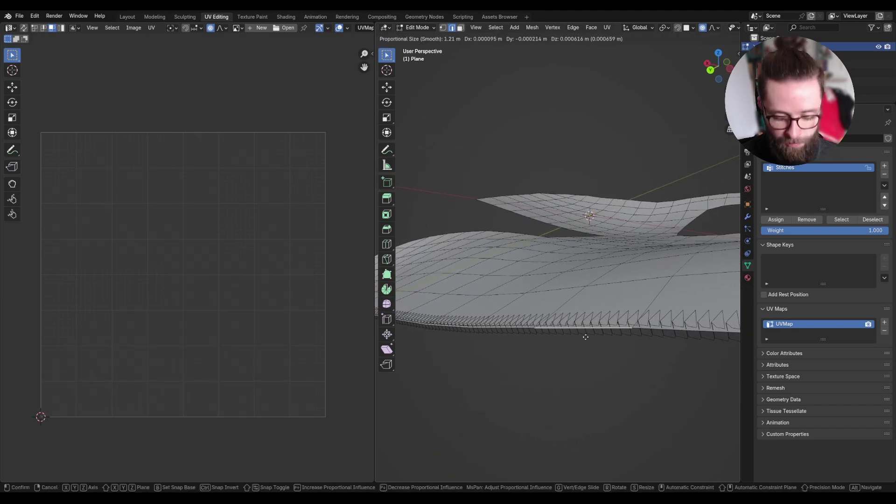
{"action": "scroll", "coordinate": [544, 237], "scroll_direction": "down", "scroll_amount": 5}
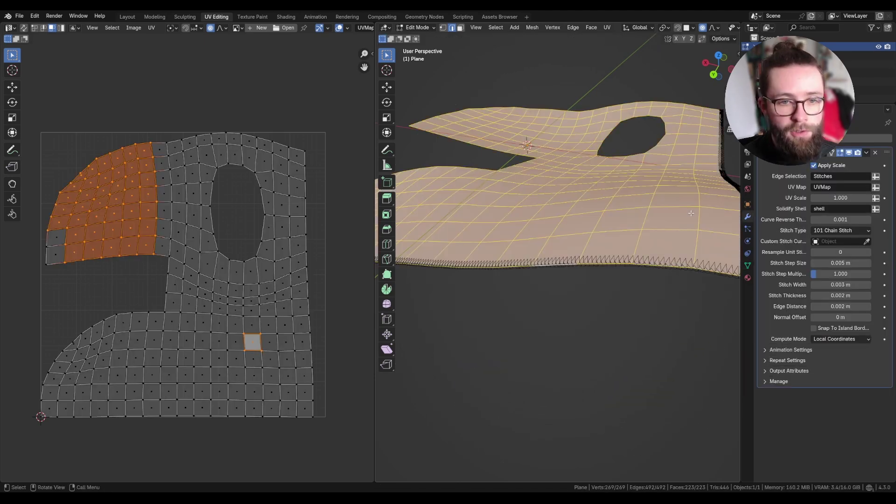
Check the plane's overall dimensions in object mode and return to mesh editing.
{"action": "middle_click_drag", "start_coordinate": [691, 214], "coordinate": [639, 292]}
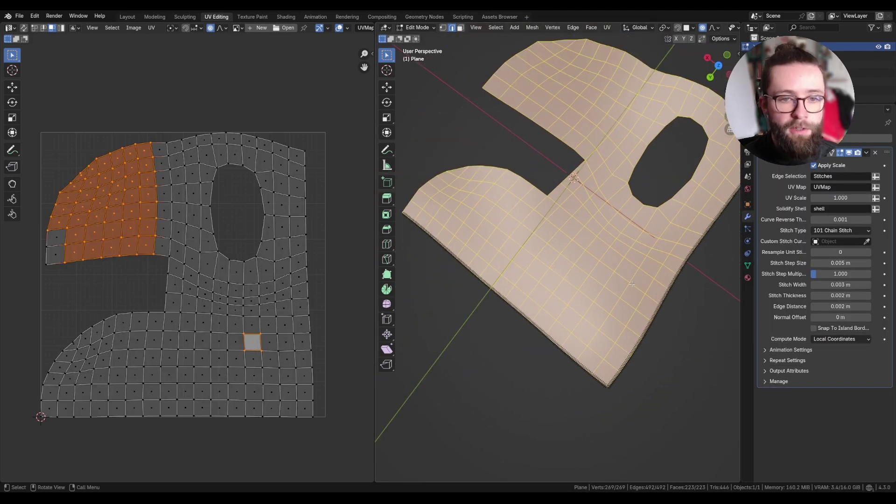
{"action": "scroll", "coordinate": [632, 284], "scroll_direction": "down", "scroll_amount": 3}
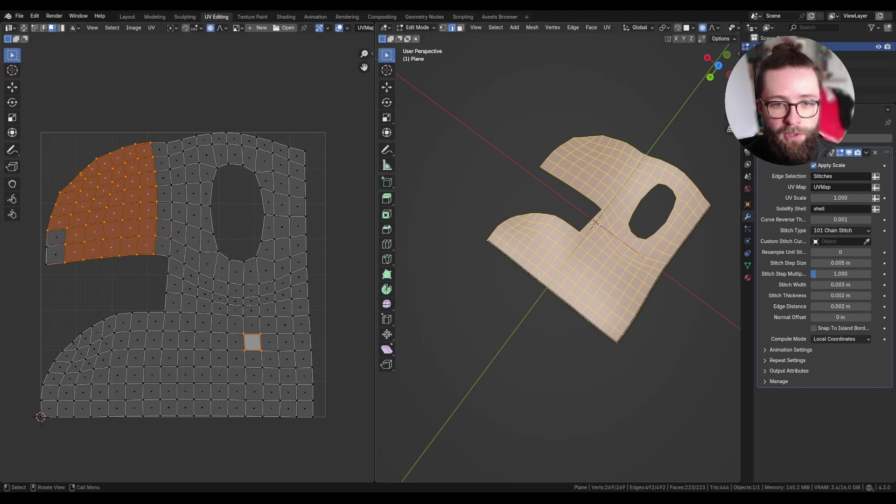
{"action": "key", "text": "n"}
{"action": "key", "text": "Tab"}
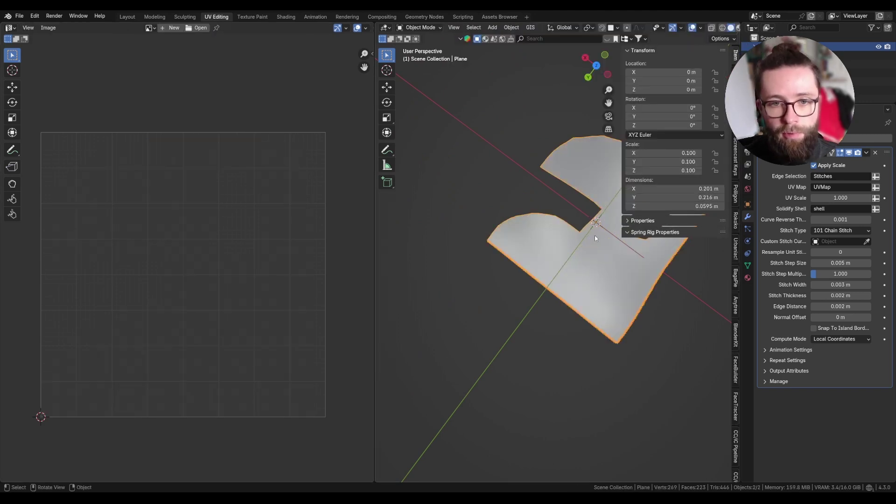
{"action": "scroll", "coordinate": [549, 279], "scroll_direction": "down", "scroll_amount": 3}
{"action": "scroll", "coordinate": [620, 243], "scroll_direction": "up", "scroll_amount": 2}
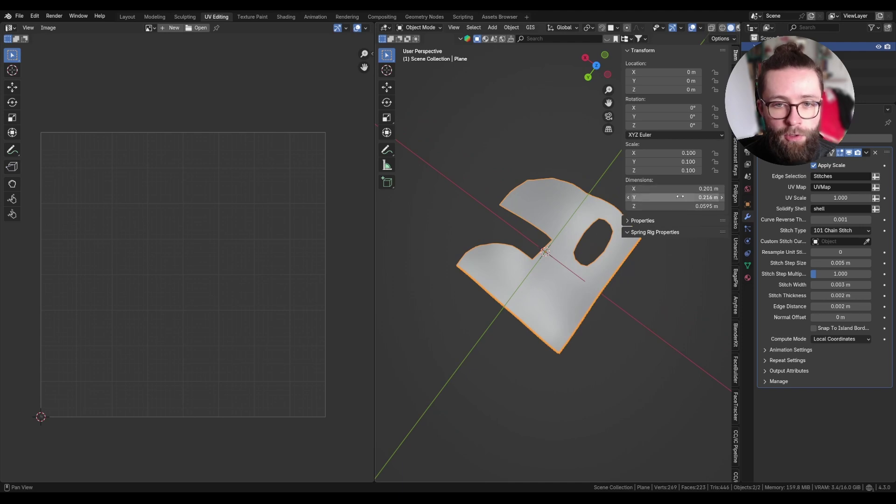
{"action": "key", "text": "Tab"}
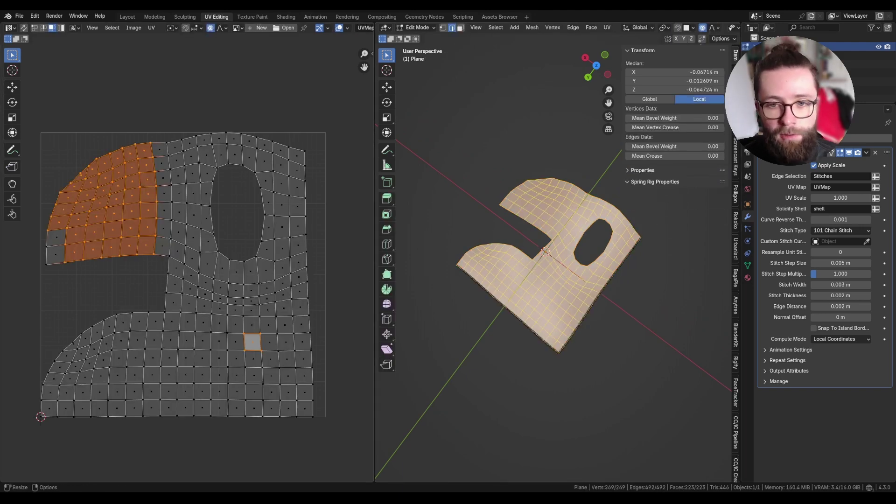
Set the UV Scale of the Stitch Details modifier to 0.2/1 and inspect the stitches in object mode.
{"action": "left_click", "coordinate": [834, 197]}
{"action": "type", "text": "0."}
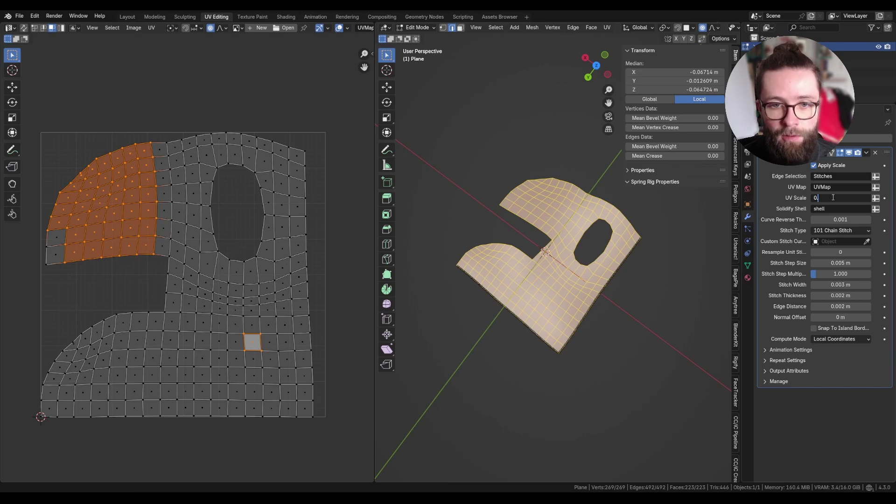
{"action": "type", "text": "2/1"}
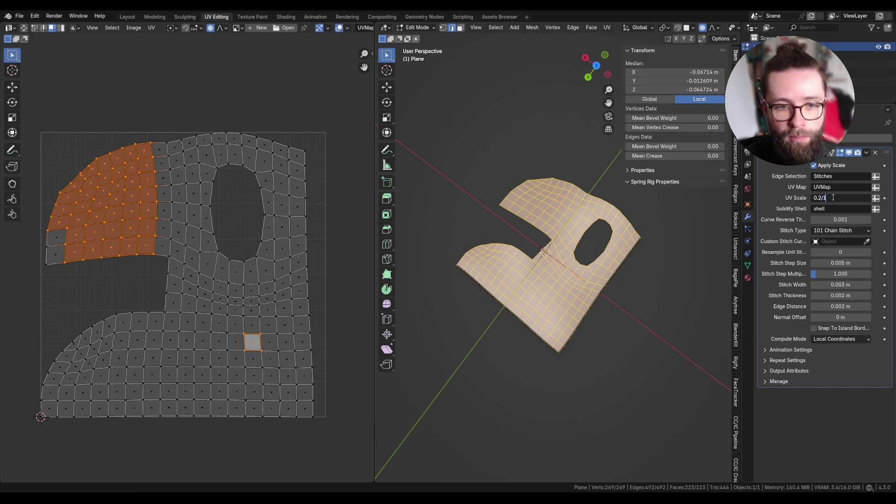
{"action": "key", "text": "Return"}
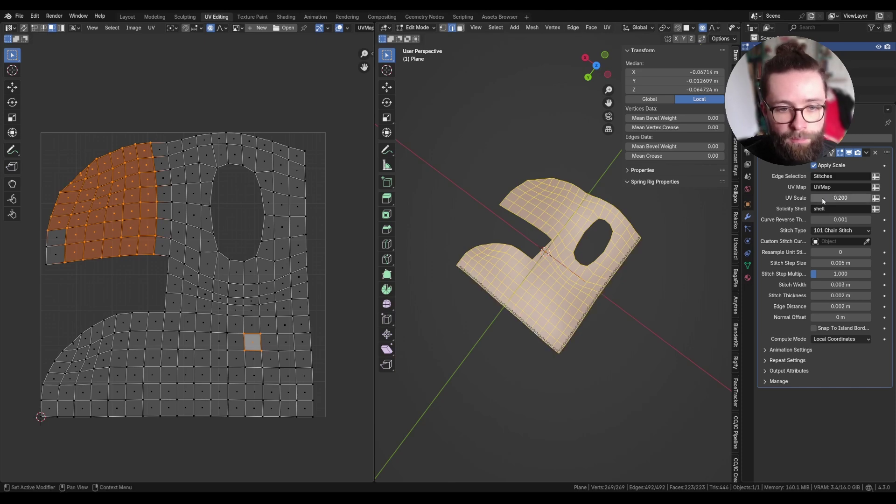
{"action": "key", "text": "Tab"}
{"action": "scroll", "coordinate": [560, 353], "scroll_direction": "up", "scroll_amount": 5}
{"action": "scroll", "coordinate": [589, 389], "scroll_direction": "down", "scroll_amount": 2}
{"action": "middle_click_drag", "start_coordinate": [593, 379], "coordinate": [572, 331]}
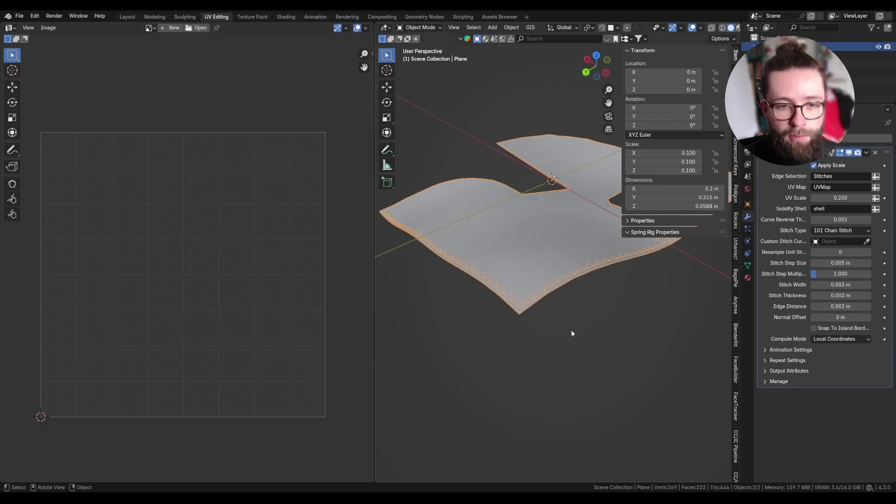
{"action": "scroll", "coordinate": [572, 333], "scroll_direction": "up", "scroll_amount": 2}
Reenter mesh editing and scale the cloth's whole UV layout by 0.5.
{"action": "key", "text": "Tab"}
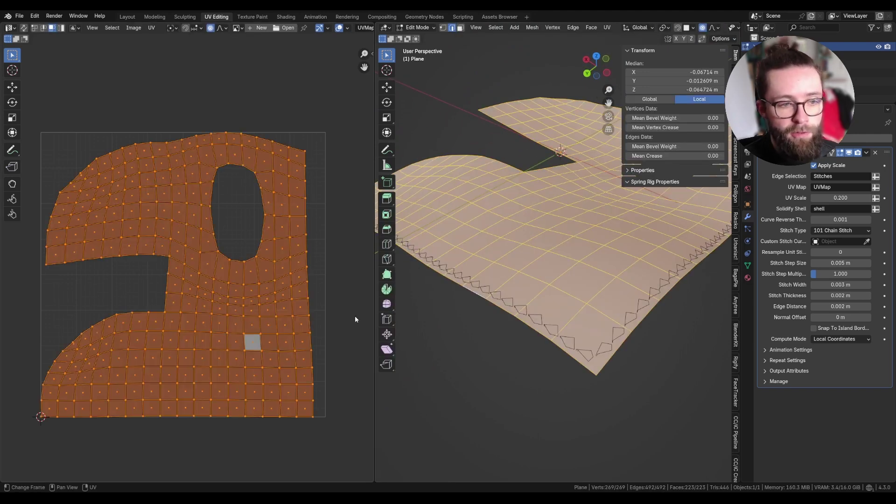
{"action": "type", "text": "s"}
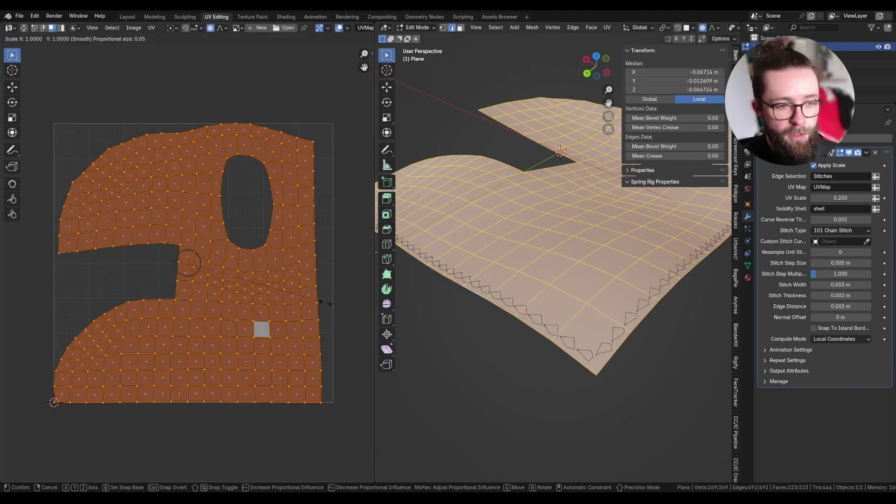
{"action": "type", "text": "0.5"}
{"action": "key", "text": "Return"}
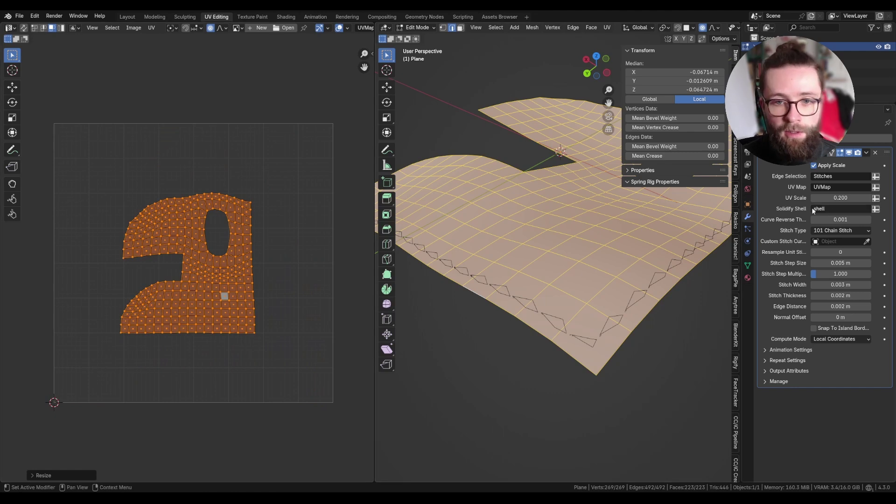
Set the UV Scale of the Stitch Details modifier to 0.4.
{"action": "left_click", "coordinate": [845, 199]}
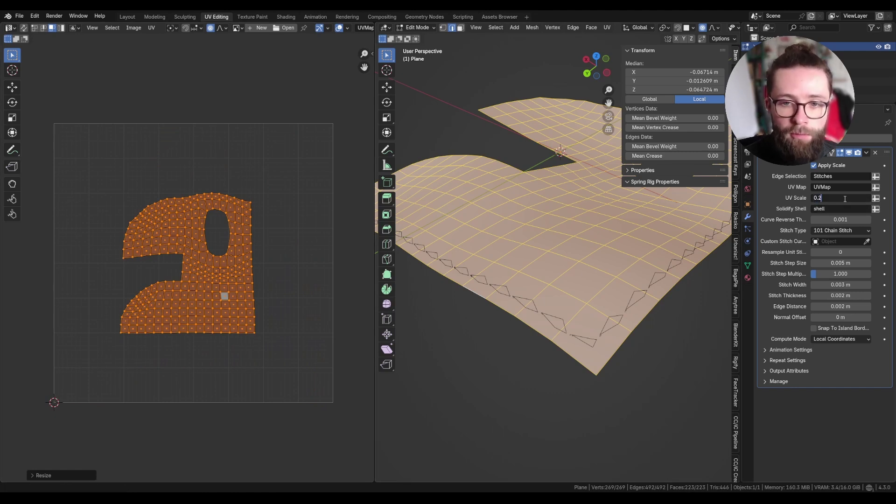
{"action": "type", "text": "40"}
{"action": "key", "text": "Return"}
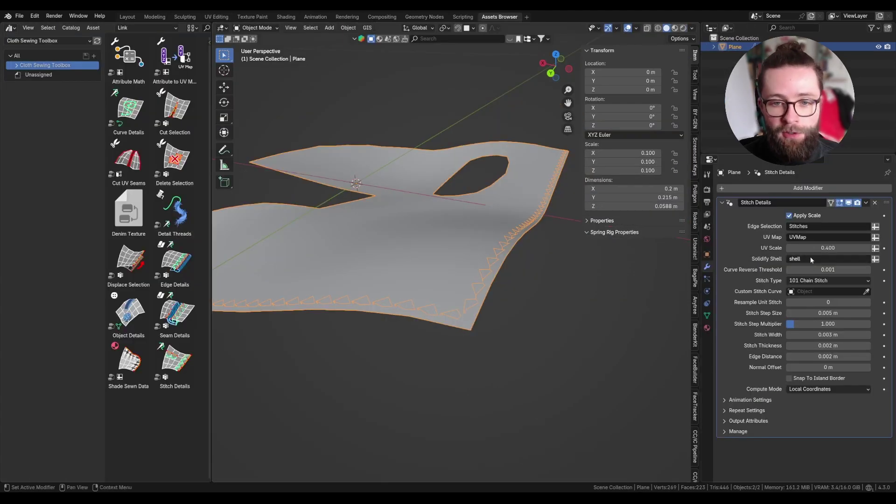
Add a Solidify modifier to the plane and move it above Stitch Details in the modifier stack.
{"action": "left_click", "coordinate": [746, 188]}
{"action": "type", "text": "sol"}
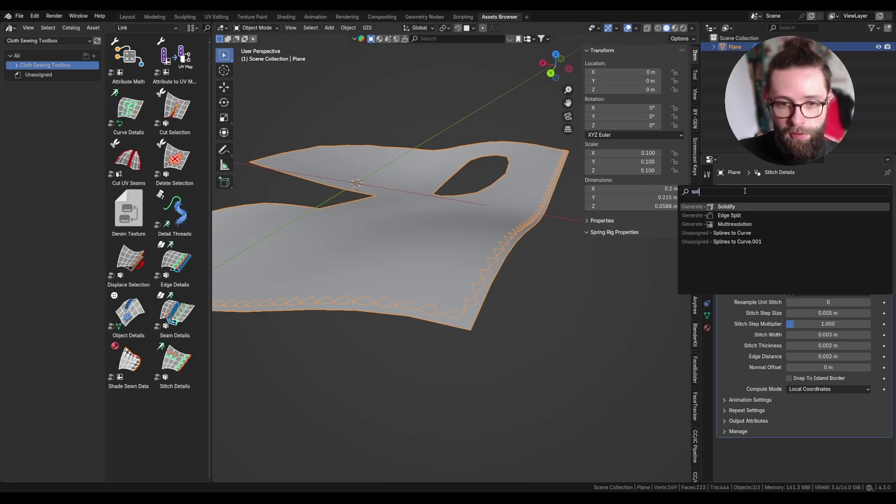
{"action": "key", "text": "Return"}
{"action": "scroll", "coordinate": [753, 397], "scroll_direction": "down", "scroll_amount": 4}
{"action": "left_click", "coordinate": [723, 374]}
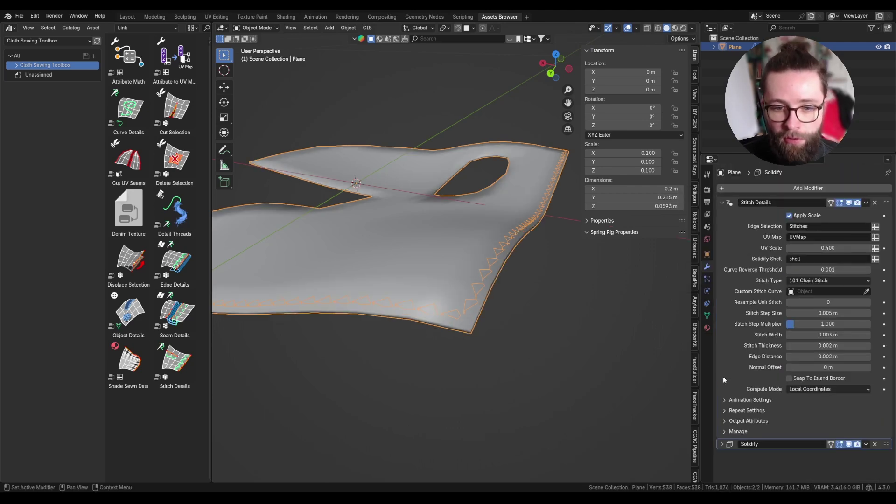
{"action": "left_click_drag", "start_coordinate": [886, 445], "coordinate": [859, 203]}
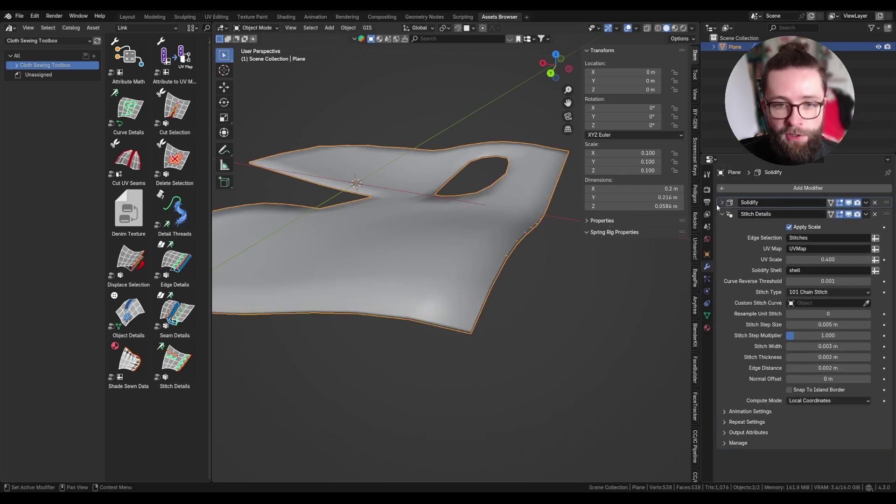
Apply the Solidify modifier, enter mesh editing to inspect the cloth's real thickness, and show the mesh's vertex groups.
{"action": "middle_click_drag", "start_coordinate": [460, 251], "coordinate": [436, 257]}
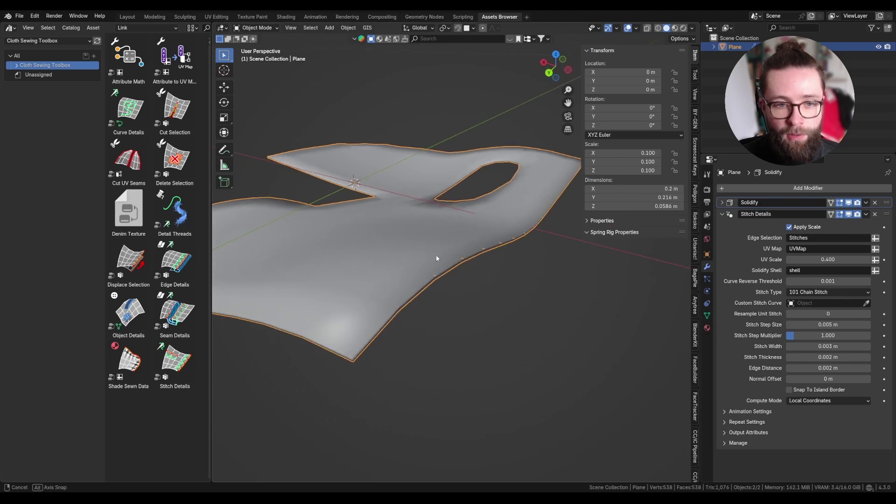
{"action": "left_click", "coordinate": [866, 202]}
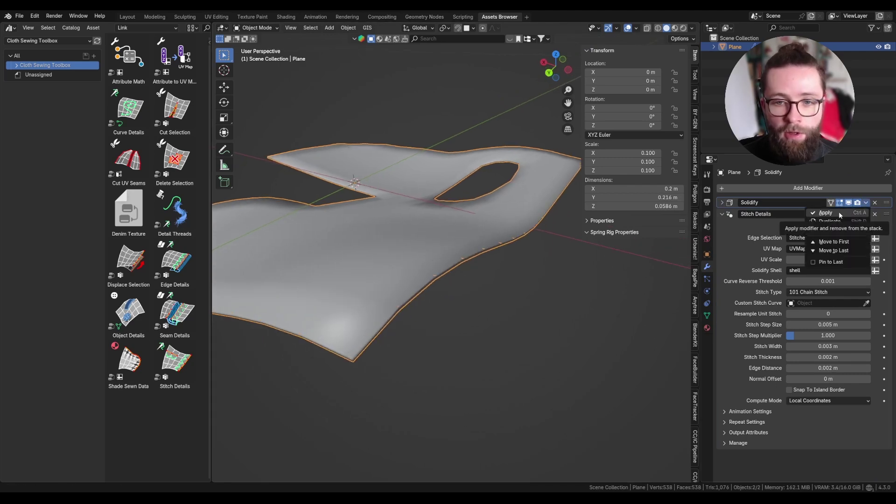
{"action": "left_click", "coordinate": [826, 213]}
{"action": "key", "text": "Tab"}
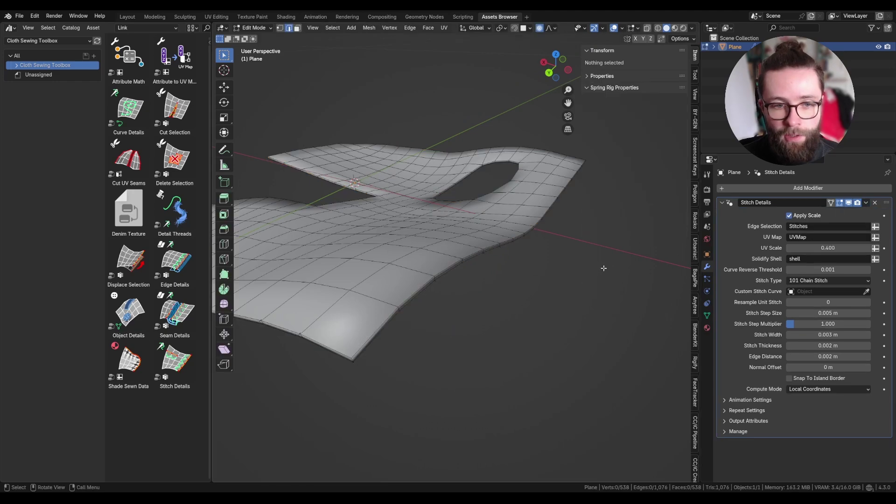
{"action": "middle_click_drag", "start_coordinate": [473, 256], "coordinate": [466, 223]}
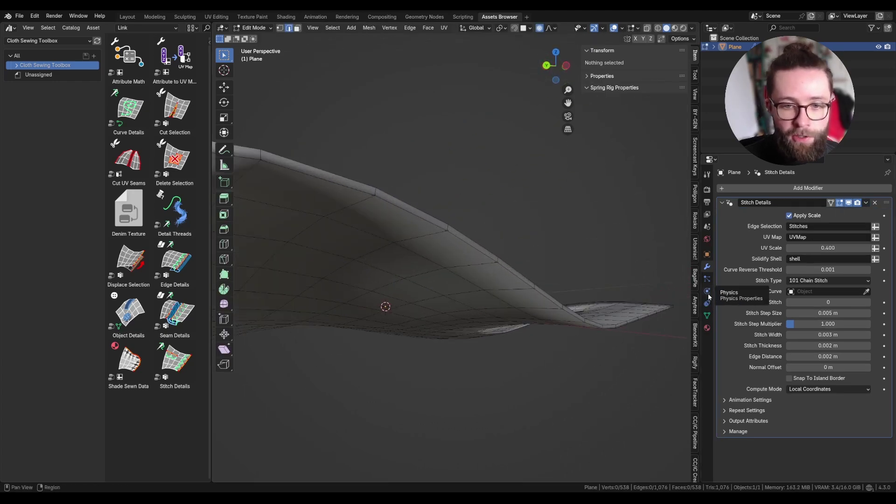
{"action": "left_click", "coordinate": [707, 315]}
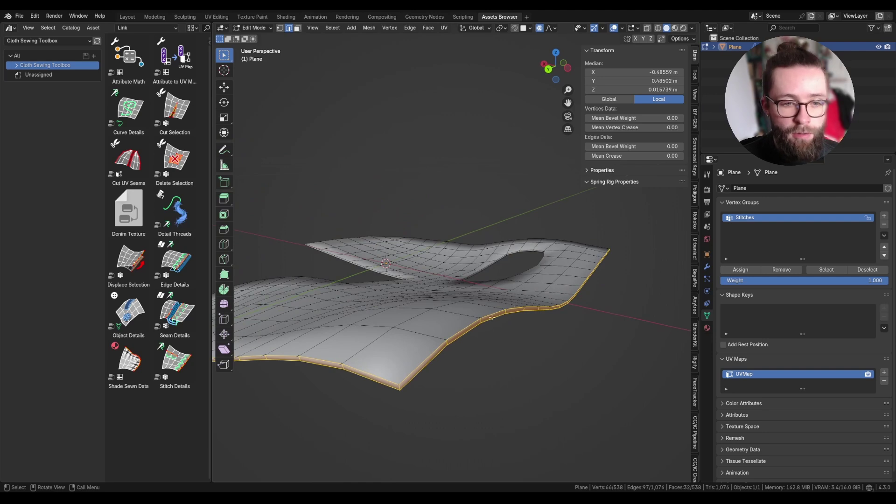
Select edge loops and rim edges along the thickened front border to compare its outer and inner sides.
{"action": "left_click", "coordinate": [428, 345], "text": "alt"}
{"action": "left_click", "coordinate": [430, 357], "text": "alt"}
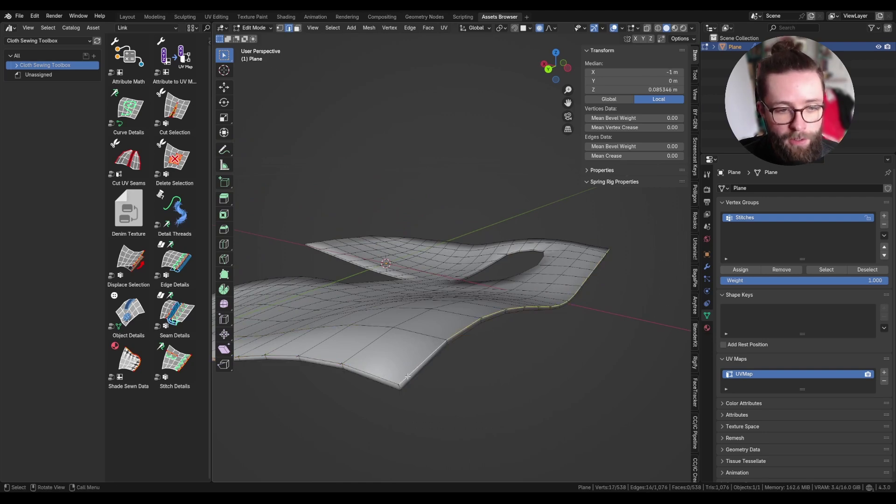
{"action": "middle_click_drag", "start_coordinate": [449, 344], "coordinate": [483, 331]}
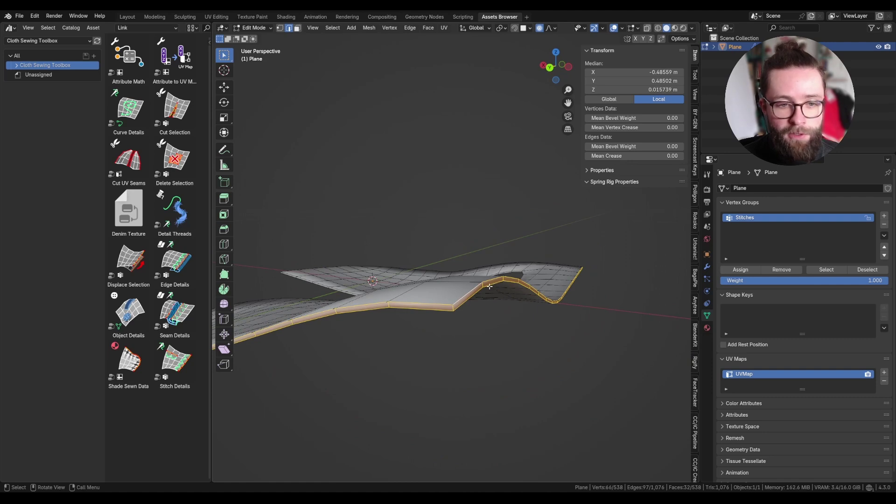
{"action": "middle_click_drag", "start_coordinate": [489, 287], "coordinate": [472, 294]}
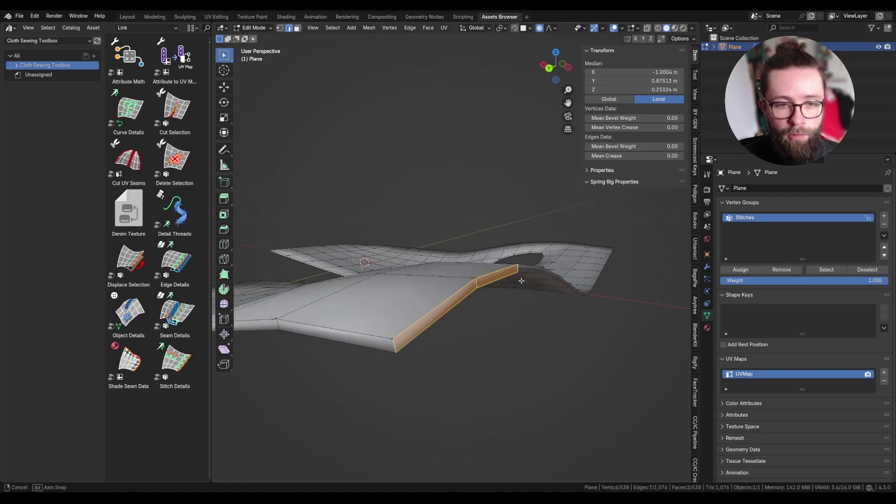
{"action": "middle_click_drag", "start_coordinate": [520, 281], "coordinate": [491, 280]}
{"action": "left_click", "coordinate": [569, 276], "text": "shift"}
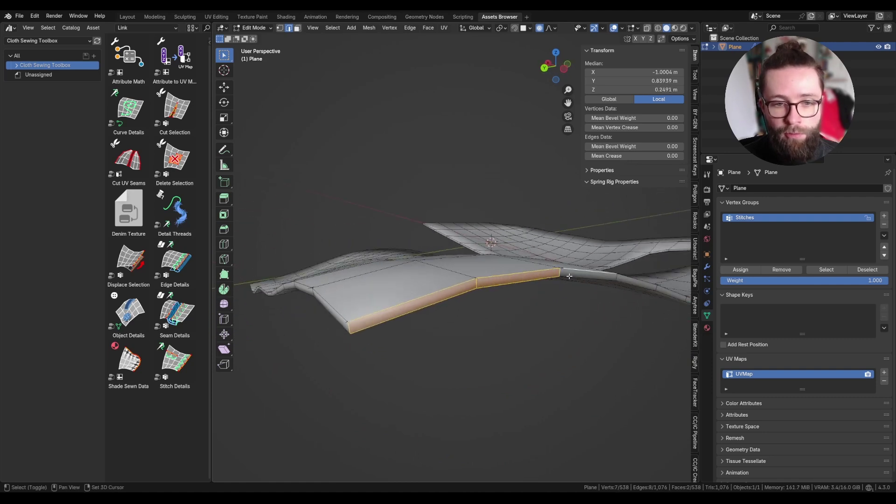
{"action": "left_click", "coordinate": [589, 275], "text": "shift"}
{"action": "left_click", "coordinate": [636, 280], "text": "shift"}
{"action": "middle_click_drag", "start_coordinate": [636, 280], "coordinate": [639, 267]}
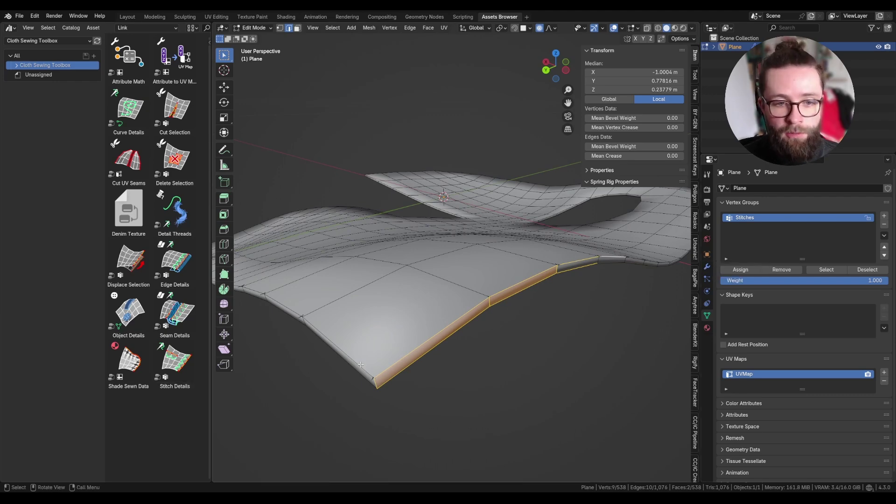
Select the edges surrounding a single rim face on the thickened border.
{"action": "left_click", "coordinate": [601, 259]}
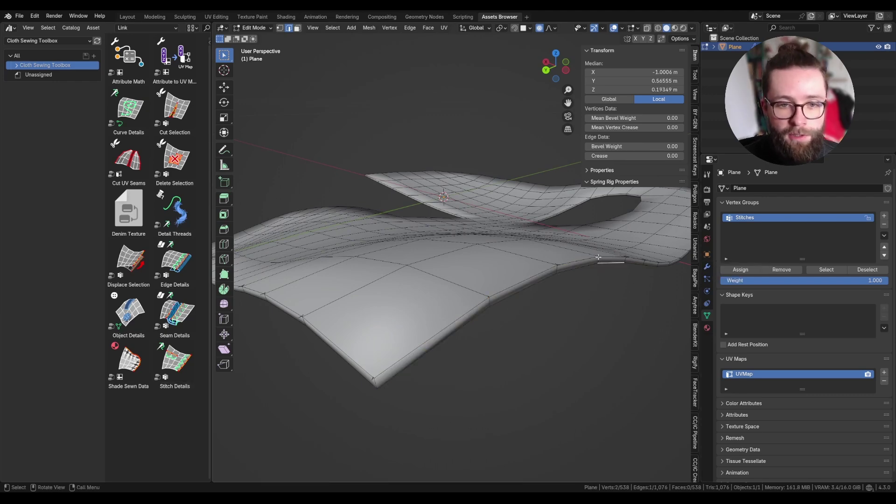
{"action": "scroll", "coordinate": [601, 259], "scroll_direction": "up", "scroll_amount": 4}
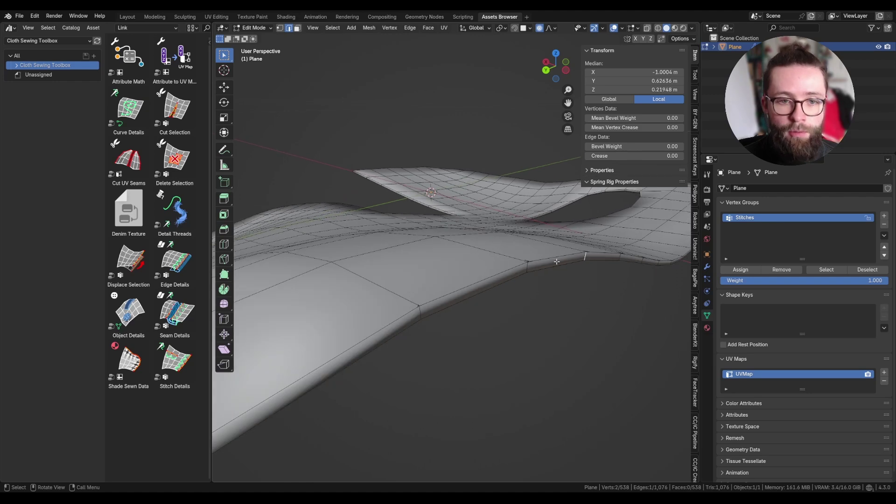
{"action": "left_click", "coordinate": [543, 268], "text": "shift"}
{"action": "left_click", "coordinate": [557, 260], "text": "shift"}
{"action": "scroll", "coordinate": [564, 259], "scroll_direction": "down", "scroll_amount": 3}
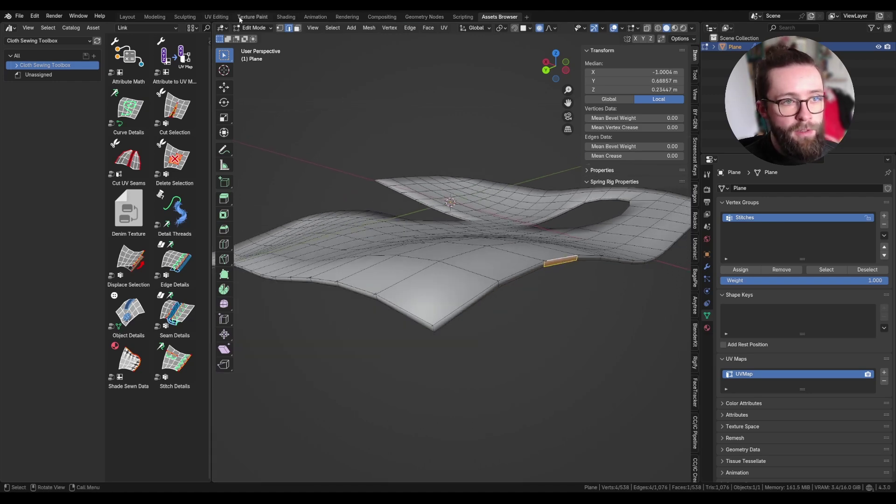
Switch to the UV Editing workspace and examine the UV layout of the whole solidified mesh.
{"action": "left_click", "coordinate": [216, 17]}
{"action": "key", "text": "a"}
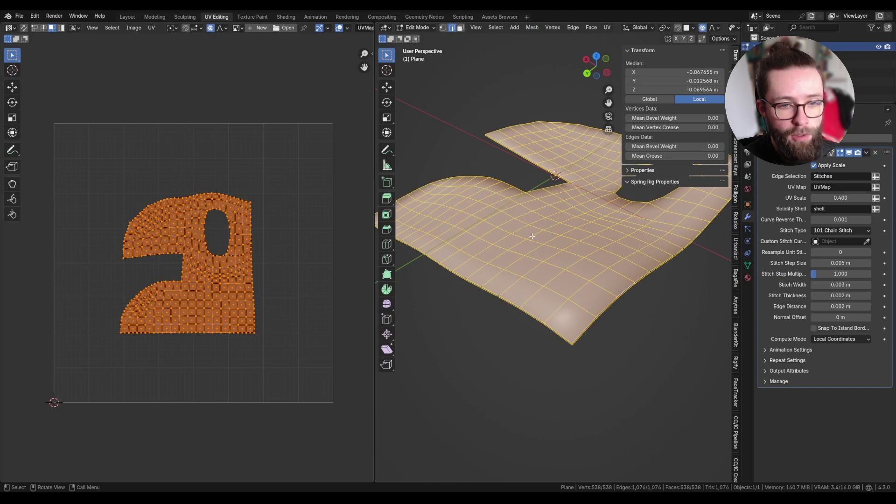
{"action": "left_click", "coordinate": [551, 256]}
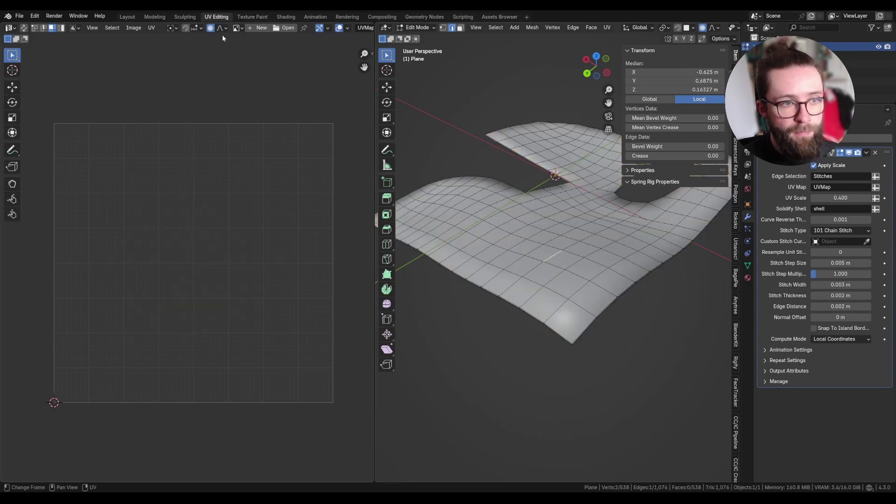
{"action": "key", "text": "g"}
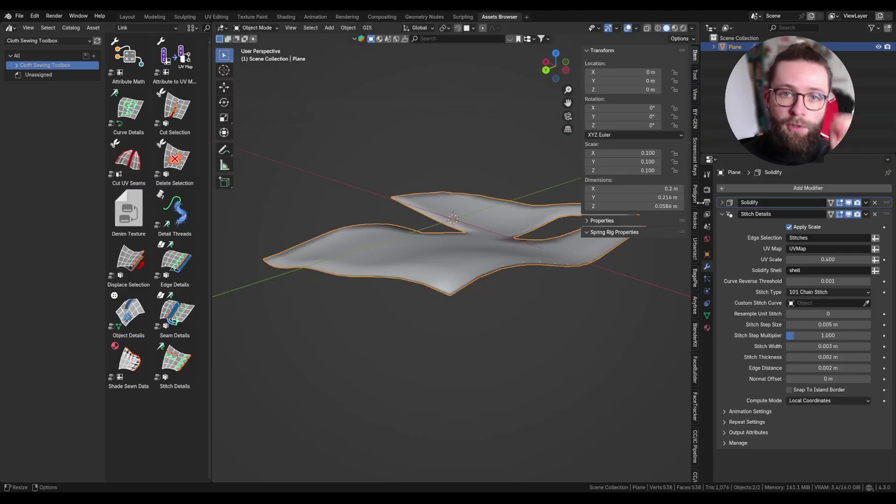
Add a new vertex group to the plane and name it shell.
{"action": "scroll", "coordinate": [600, 247], "scroll_direction": "up", "scroll_amount": 2}
{"action": "scroll", "coordinate": [619, 275], "scroll_direction": "down", "scroll_amount": 1}
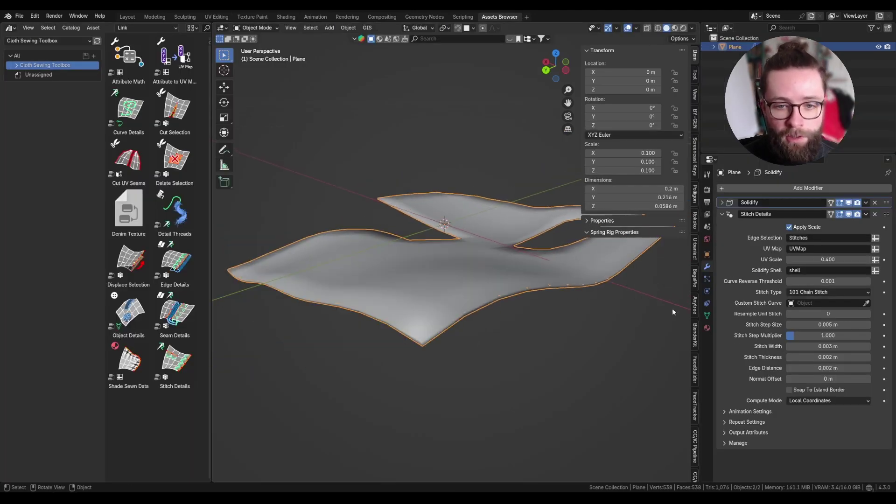
{"action": "left_click", "coordinate": [707, 316]}
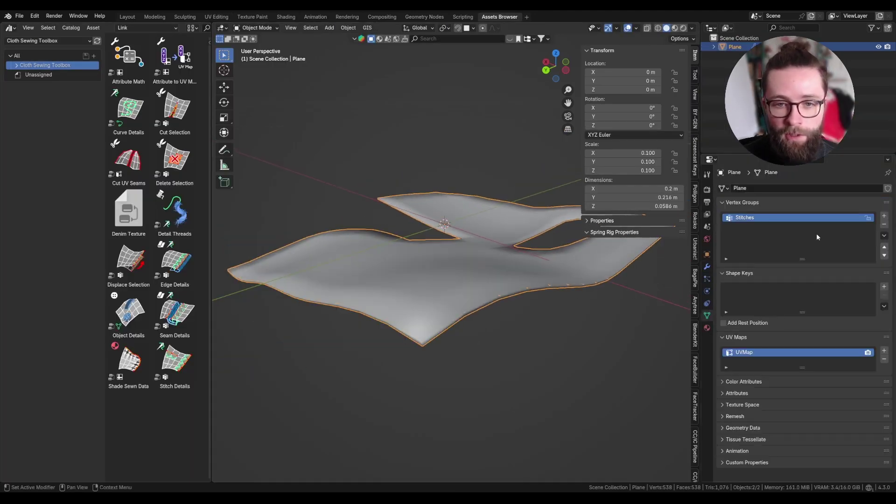
{"action": "left_click", "coordinate": [884, 216]}
{"action": "double_click", "coordinate": [747, 226]}
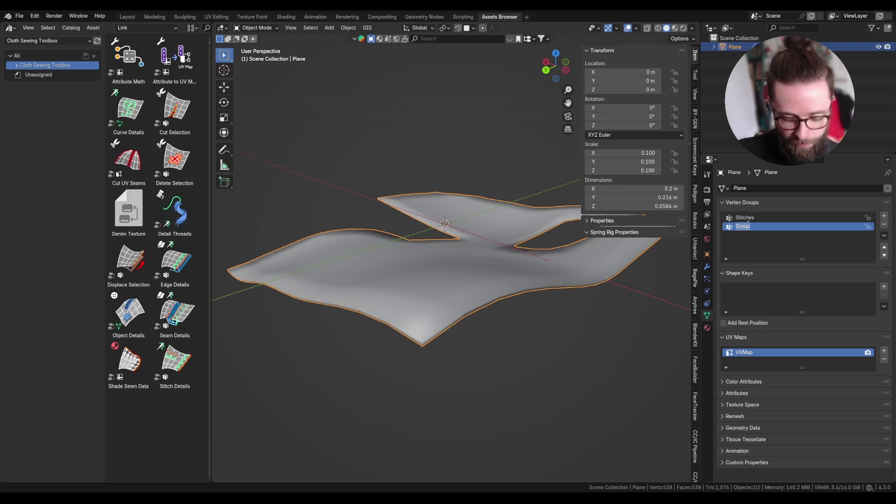
{"action": "type", "text": "shell"}
{"action": "key", "text": "Return"}
Assign shell as the Solidify modifier's output Shell vertex group and as the Solidify Shell attribute of Stitch Details.
{"action": "left_click", "coordinate": [707, 266]}
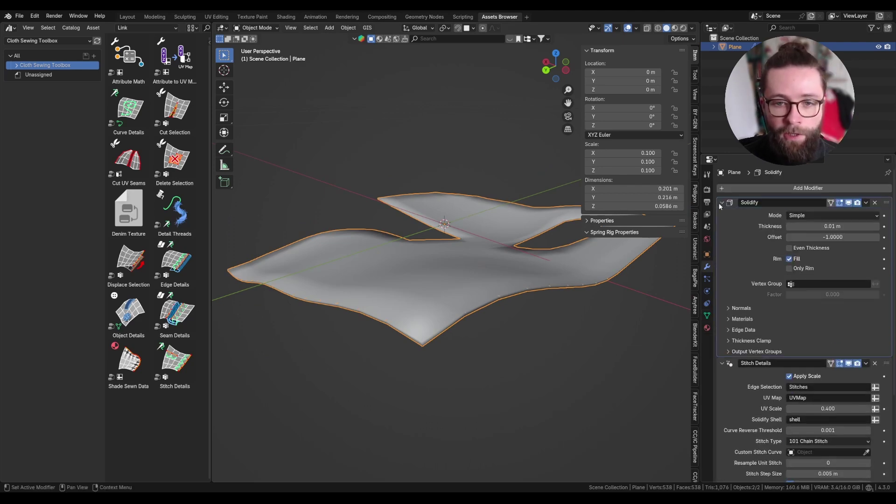
{"action": "left_click", "coordinate": [757, 352]}
{"action": "left_click", "coordinate": [807, 364]}
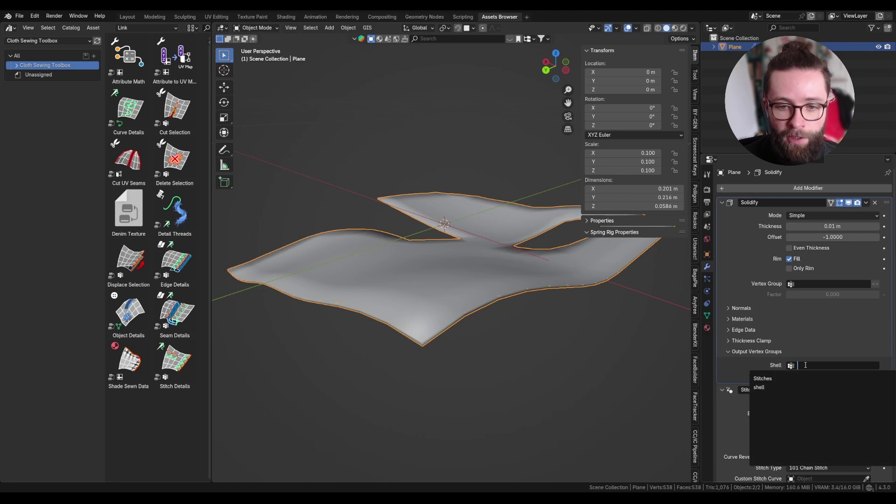
{"action": "left_click", "coordinate": [777, 387]}
{"action": "scroll", "coordinate": [760, 363], "scroll_direction": "down", "scroll_amount": 5}
{"action": "left_click", "coordinate": [803, 324]}
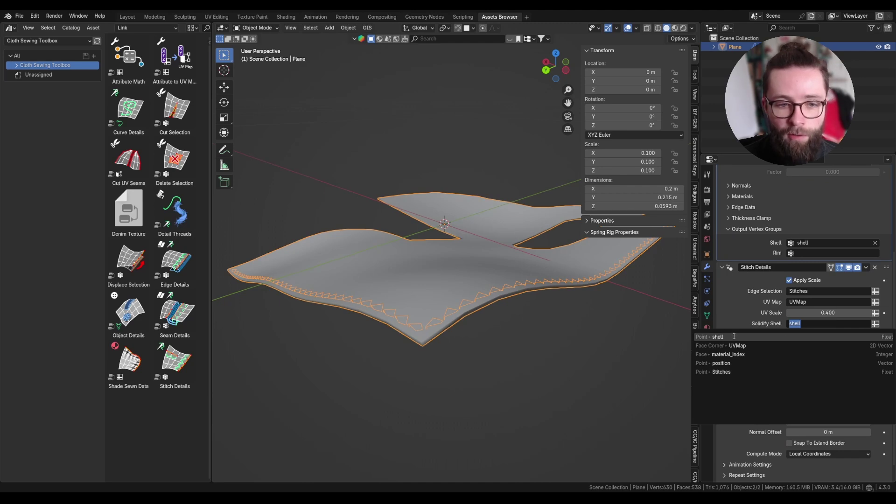
{"action": "left_click", "coordinate": [734, 337]}
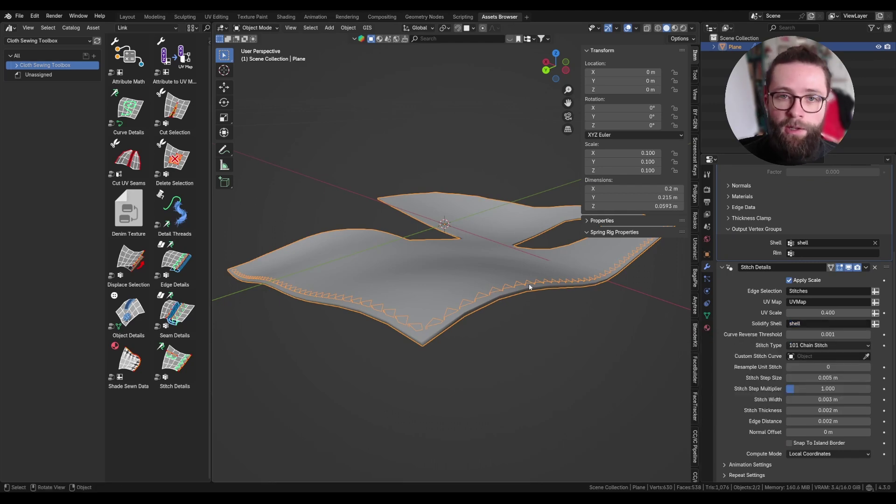
{"action": "scroll", "coordinate": [728, 268], "scroll_direction": "down", "scroll_amount": 1}
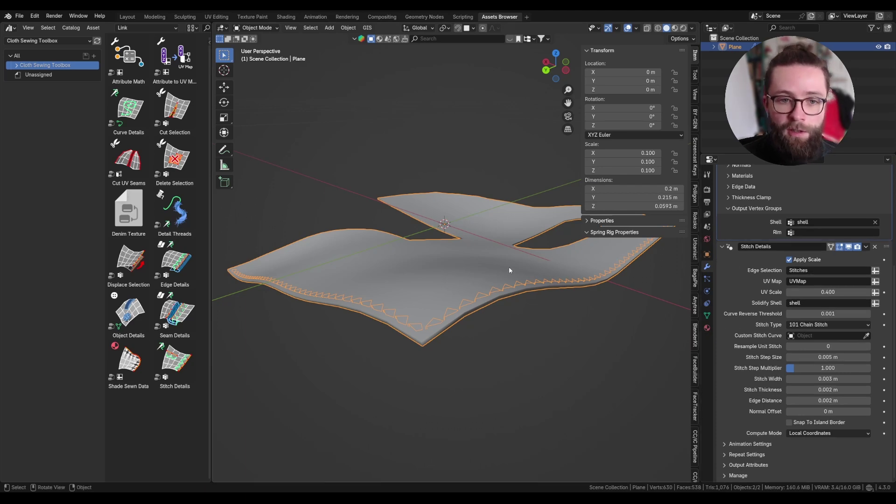
{"action": "scroll", "coordinate": [851, 204], "scroll_direction": "up", "scroll_amount": 7}
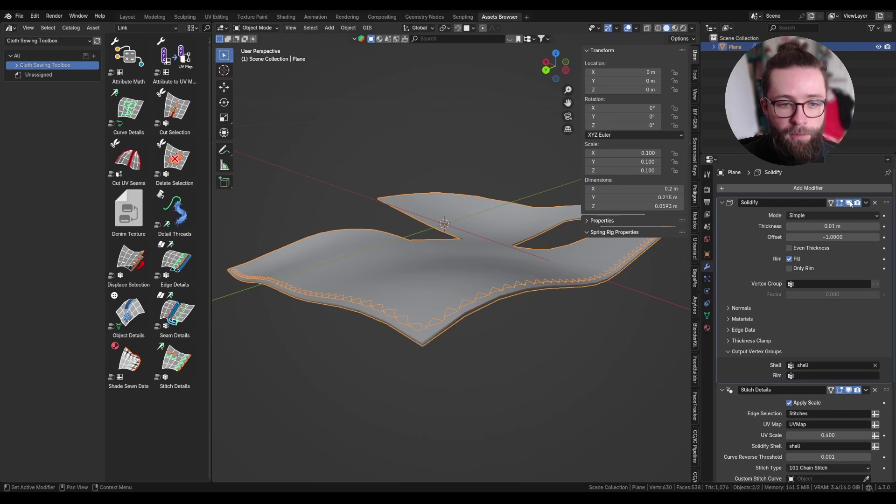
{"action": "scroll", "coordinate": [796, 264], "scroll_direction": "down", "scroll_amount": 6}
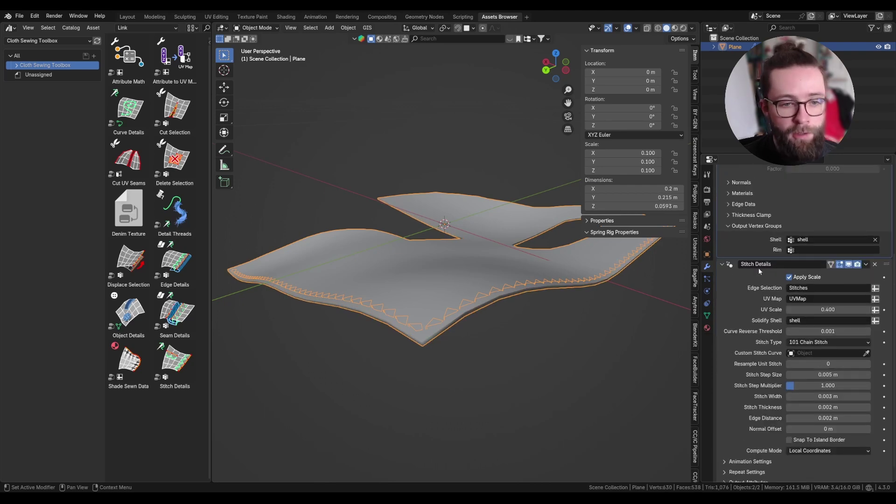
{"action": "scroll", "coordinate": [759, 268], "scroll_direction": "down", "scroll_amount": 1}
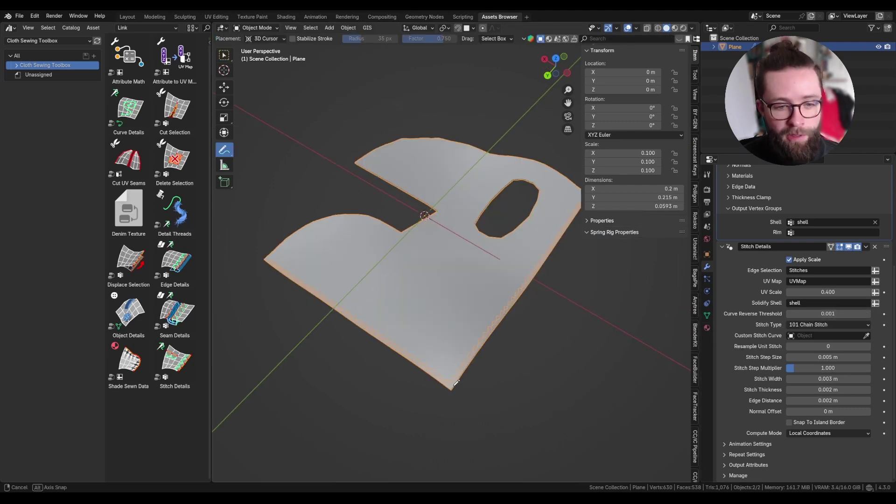
Annotate a freehand line following the cloth's two stitched borders around their shared front corner.
{"action": "scroll", "coordinate": [454, 383], "scroll_direction": "up", "scroll_amount": 2}
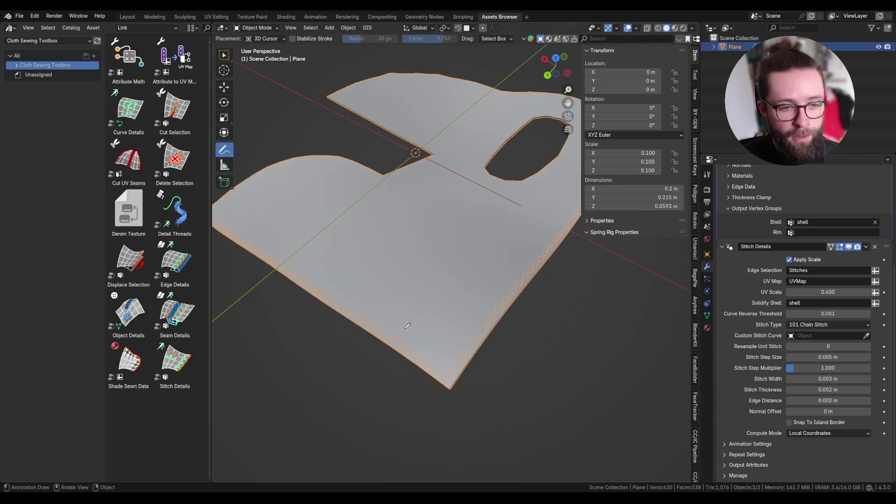
{"action": "middle_click_drag", "start_coordinate": [407, 326], "coordinate": [353, 308]}
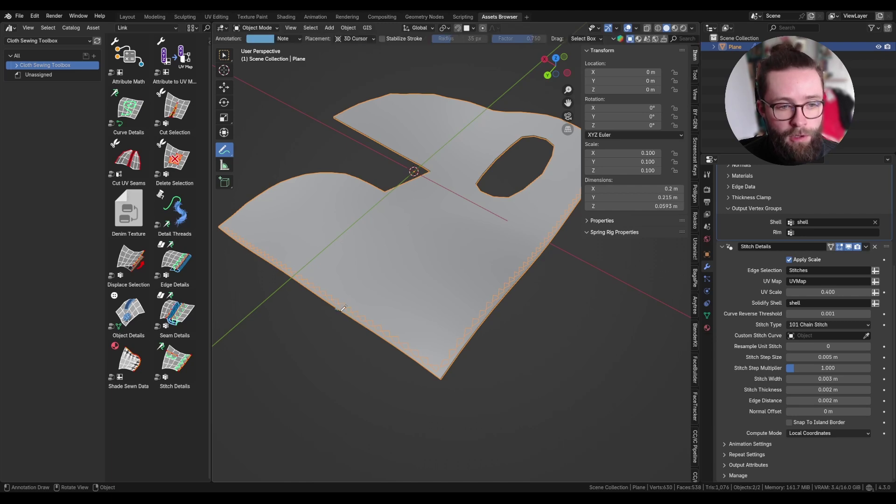
{"action": "mouse_move", "coordinate": [527, 275]}
{"action": "left_mouse_down"}
{"action": "mouse_move", "coordinate": [438, 373]}
{"action": "mouse_move", "coordinate": [320, 304]}
{"action": "left_mouse_up"}
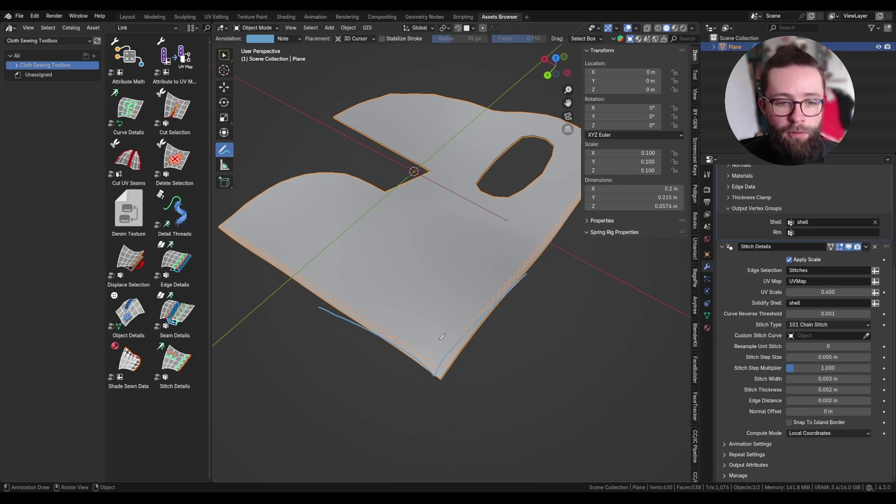
{"action": "left_click_drag", "start_coordinate": [473, 329], "coordinate": [475, 342]}
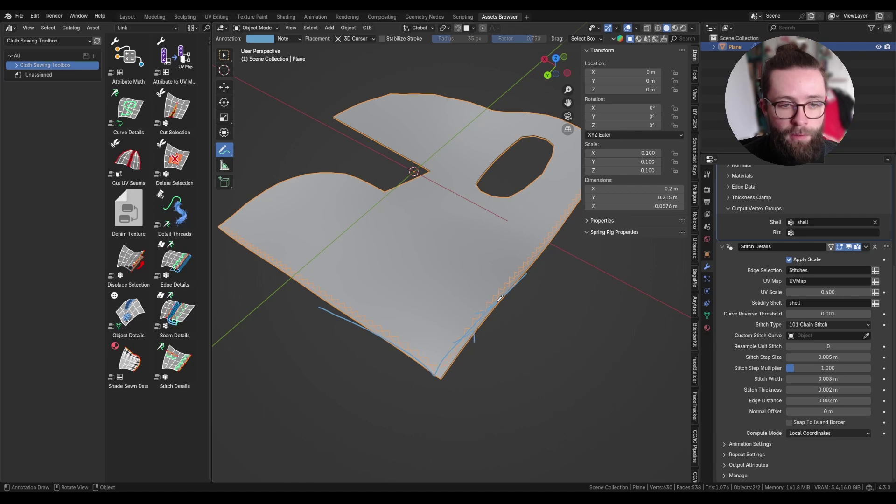
{"action": "left_click_drag", "start_coordinate": [496, 302], "coordinate": [497, 313]}
{"action": "left_click_drag", "start_coordinate": [350, 346], "coordinate": [398, 348]}
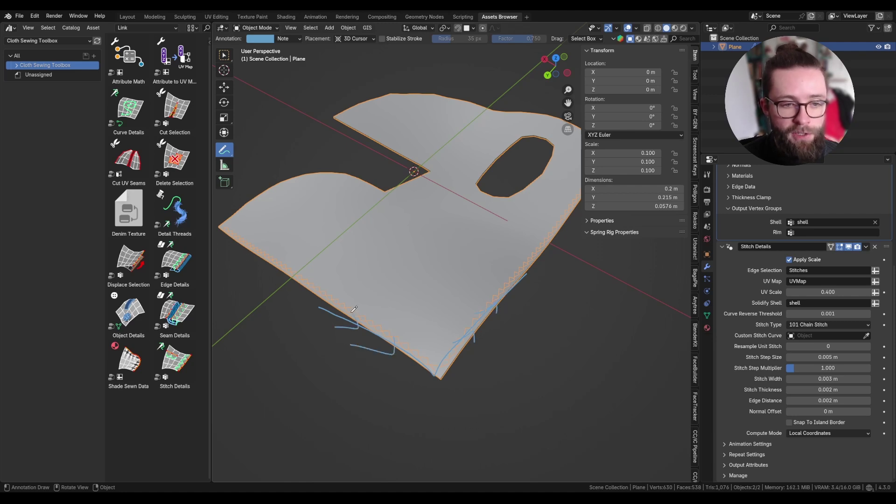
{"action": "key", "text": "ctrl+z"}
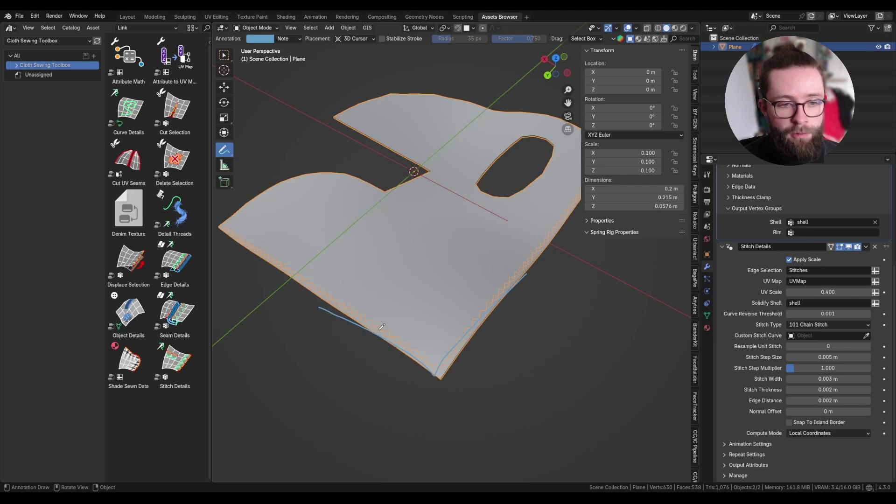
Annotate short tick marks across the drawn border line to divide it into segments.
{"action": "left_click_drag", "start_coordinate": [365, 336], "coordinate": [356, 323]}
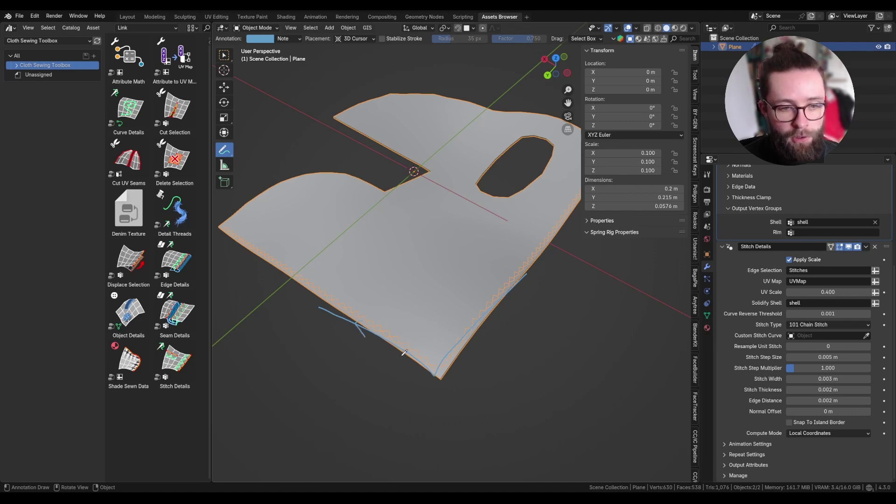
{"action": "left_click_drag", "start_coordinate": [400, 356], "coordinate": [393, 346]}
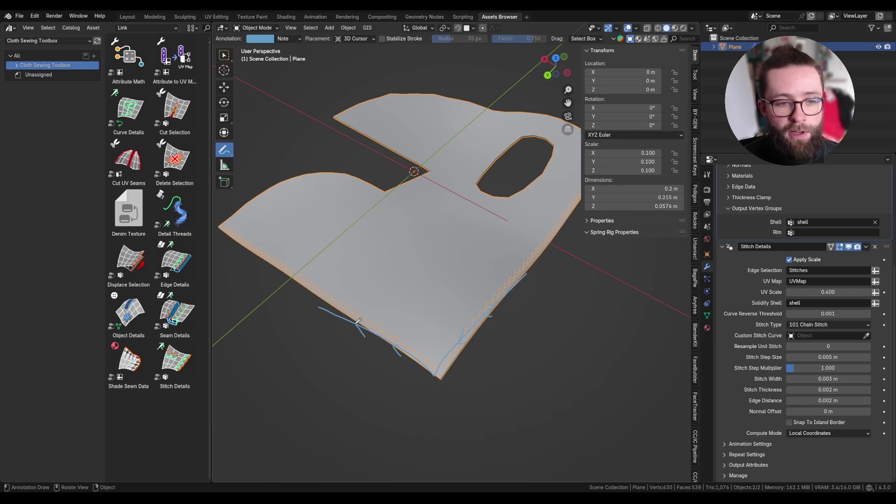
Annotate arrows pointing inward from the tick marks on the cloth's borders and set the stitches' Edge Distance to 0.003 m.
{"action": "left_click_drag", "start_coordinate": [368, 305], "coordinate": [383, 313]}
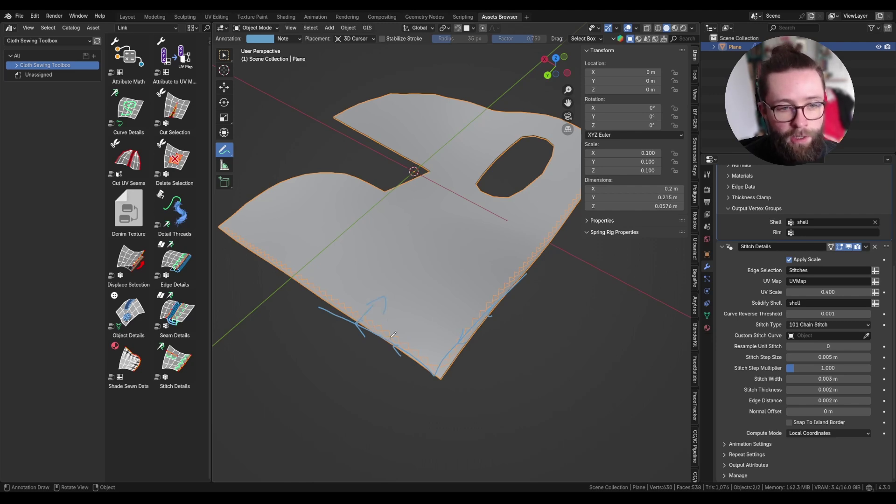
{"action": "mouse_move", "coordinate": [396, 346]}
{"action": "left_mouse_down"}
{"action": "mouse_move", "coordinate": [409, 331]}
{"action": "mouse_move", "coordinate": [458, 331]}
{"action": "left_mouse_up"}
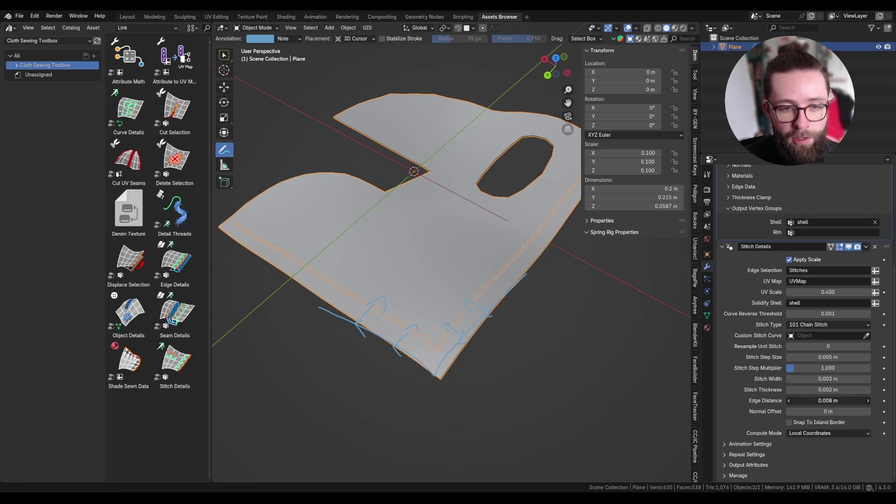
{"action": "mouse_move", "coordinate": [828, 401]}
{"action": "left_mouse_down"}
{"action": "mouse_move", "coordinate": [793, 401]}
{"action": "mouse_move", "coordinate": [822, 400]}
{"action": "left_mouse_up"}
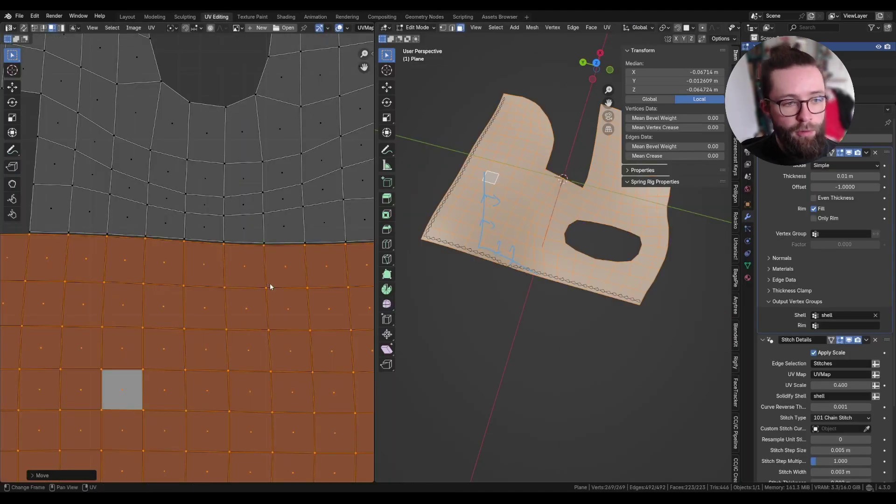
Examine up close the shared border between the upper and lower UV islands in the UV editor.
{"action": "scroll", "coordinate": [243, 280], "scroll_direction": "down", "scroll_amount": 5}
{"action": "scroll", "coordinate": [224, 268], "scroll_direction": "up", "scroll_amount": 12}
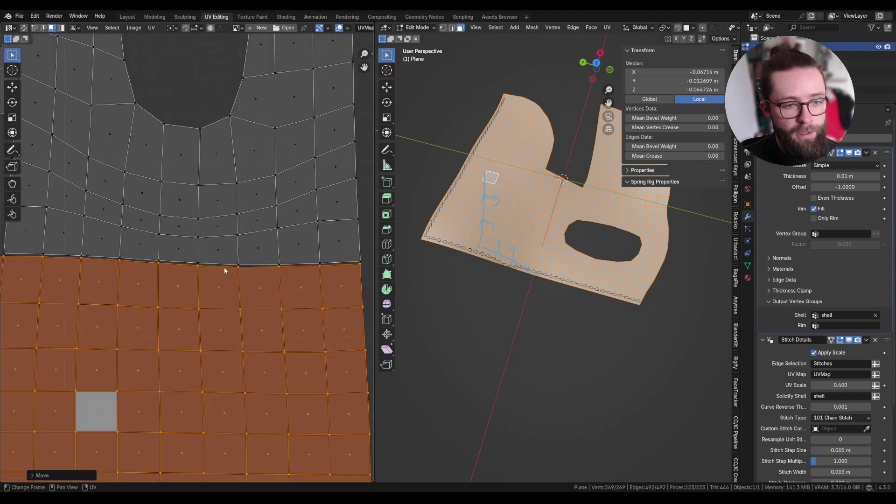
{"action": "left_click", "coordinate": [152, 256]}
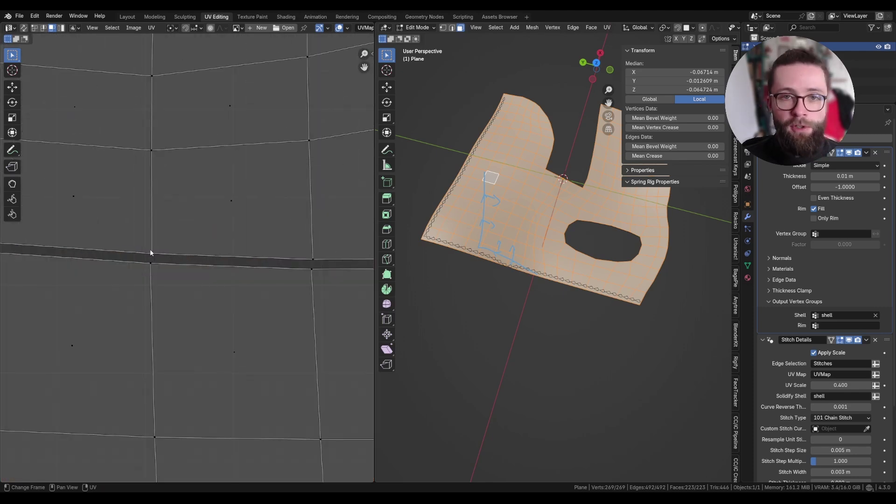
{"action": "scroll", "coordinate": [157, 262], "scroll_direction": "down", "scroll_amount": 2}
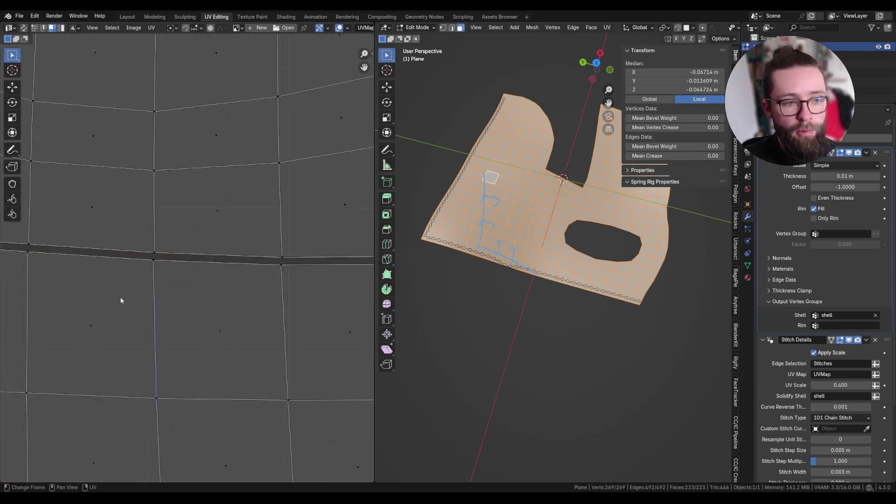
{"action": "scroll", "coordinate": [208, 273], "scroll_direction": "down", "scroll_amount": 7}
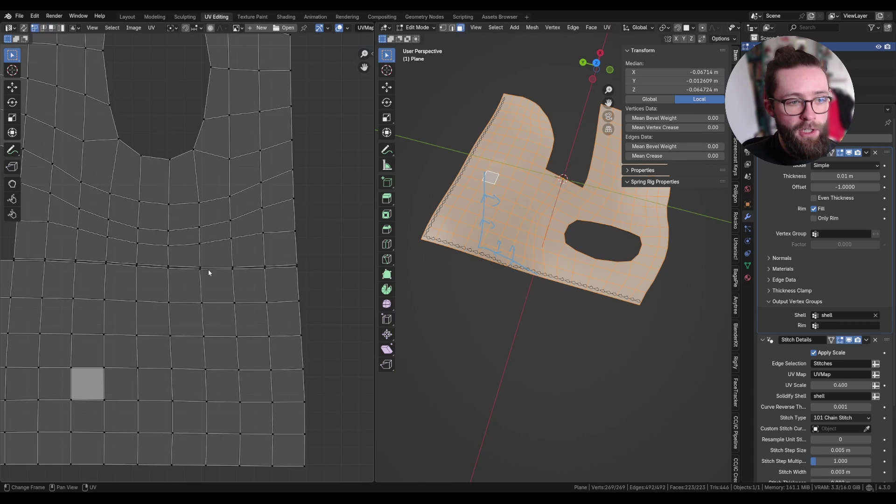
{"action": "left_click", "coordinate": [294, 231]}
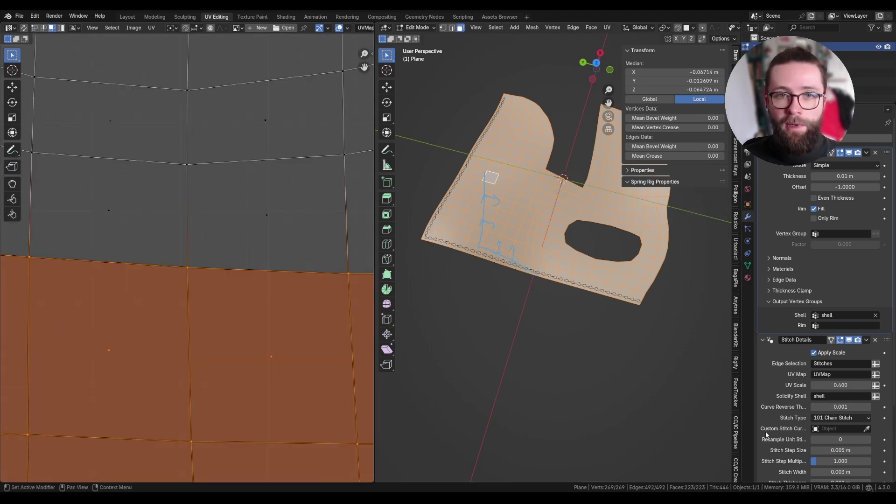
{"action": "scroll", "coordinate": [767, 436], "scroll_direction": "down", "scroll_amount": 1}
{"action": "scroll", "coordinate": [572, 243], "scroll_direction": "up", "scroll_amount": 1}
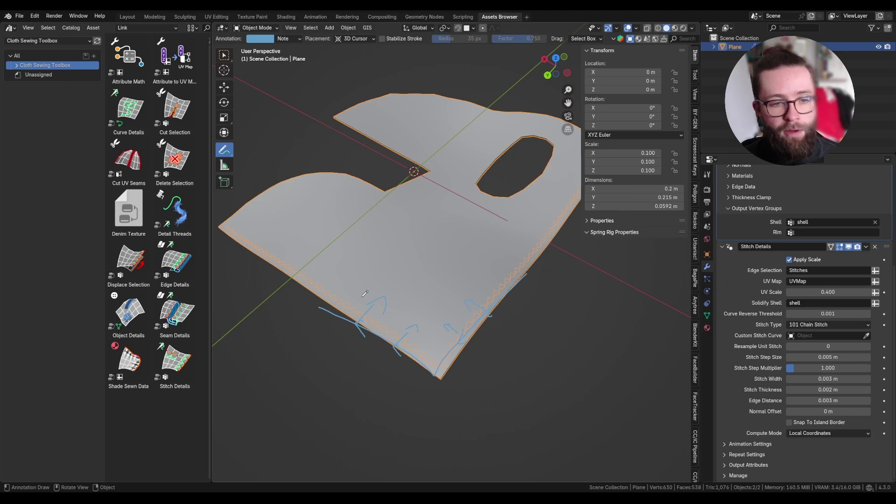
Erase the annotation strokes around the cloth's front corner and show the cloth in wireframe.
{"action": "mouse_move", "coordinate": [314, 306]}
{"action": "left_mouse_down", "text": "ctrl"}
{"action": "mouse_move", "coordinate": [365, 295]}
{"action": "mouse_move", "coordinate": [427, 305]}
{"action": "left_mouse_up", "text": "ctrl"}
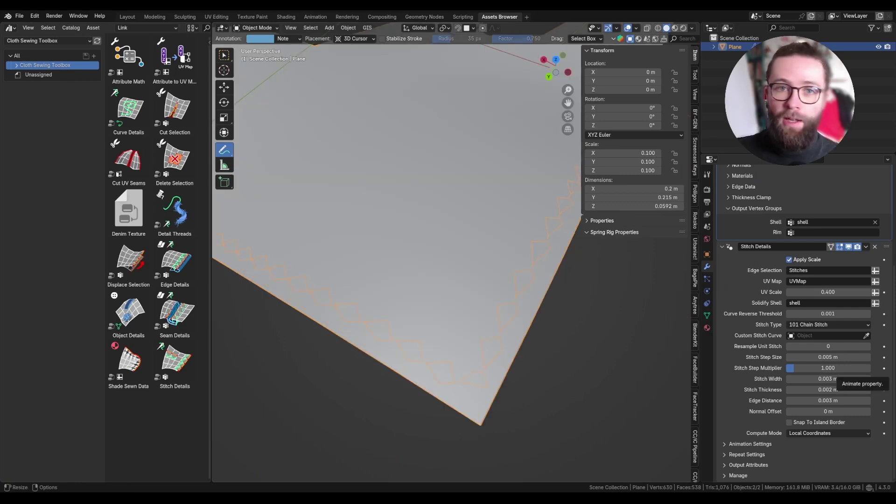
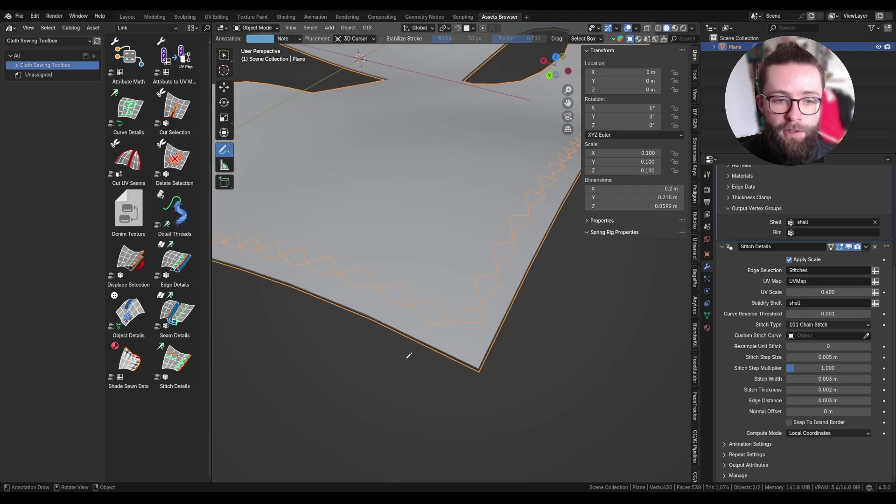
{"action": "key", "text": "shift+z"}
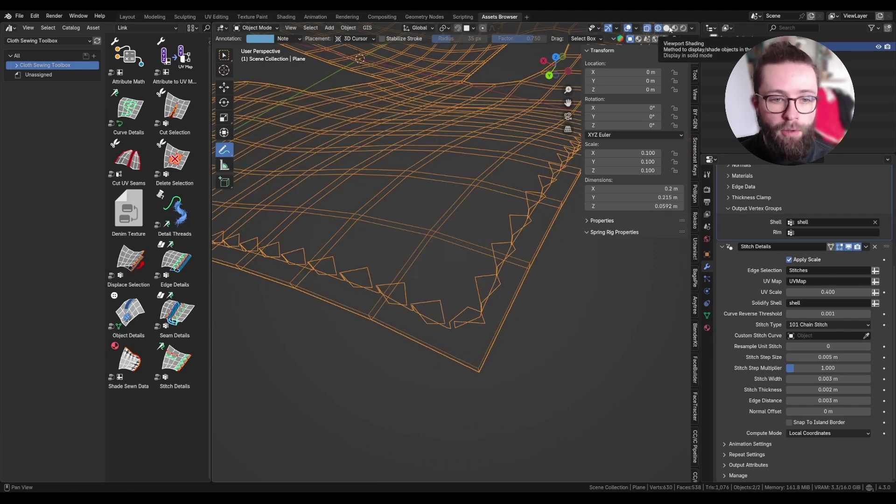
{"action": "left_click", "coordinate": [818, 325]}
{"action": "left_click", "coordinate": [817, 323]}
{"action": "left_click", "coordinate": [813, 326]}
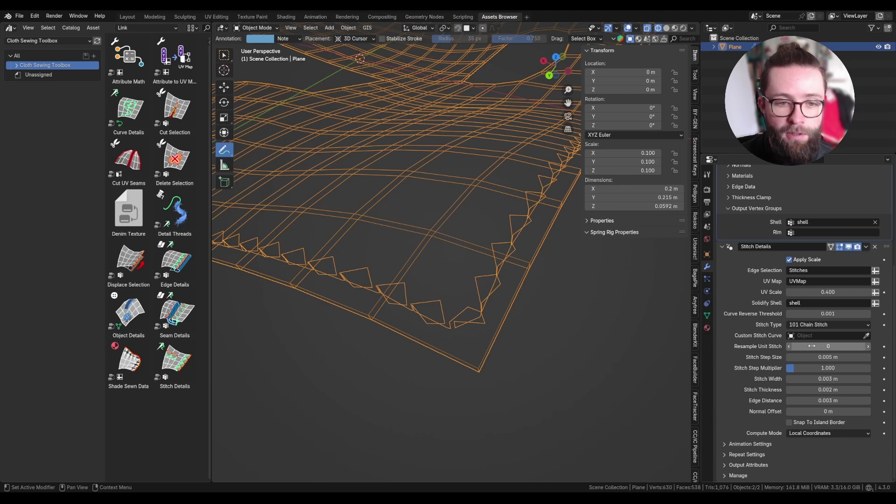
Set Resample Unit Stitch to 32 and return the viewport to solid shading.
{"action": "scroll", "coordinate": [464, 314], "scroll_direction": "down", "scroll_amount": 10}
{"action": "scroll", "coordinate": [463, 314], "scroll_direction": "up", "scroll_amount": 4}
{"action": "scroll", "coordinate": [464, 314], "scroll_direction": "down", "scroll_amount": 4}
{"action": "scroll", "coordinate": [463, 314], "scroll_direction": "up", "scroll_amount": 8}
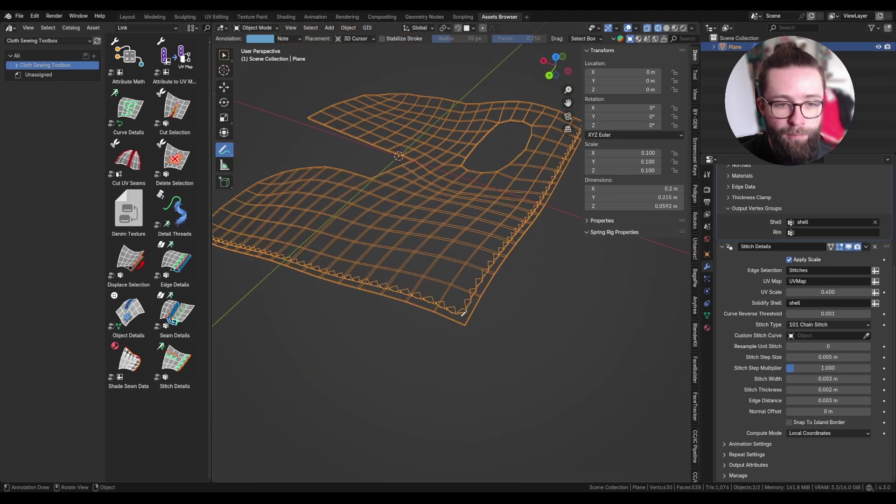
{"action": "scroll", "coordinate": [464, 314], "scroll_direction": "up", "scroll_amount": 6}
{"action": "left_click", "coordinate": [824, 346]}
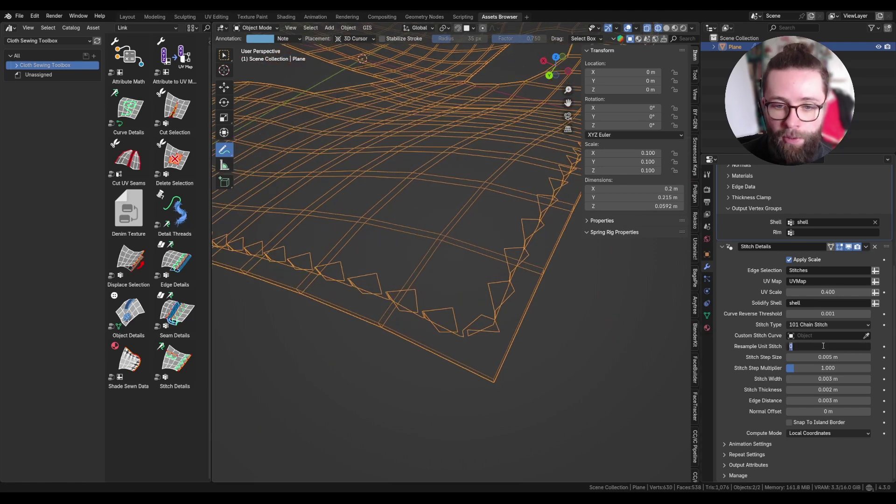
{"action": "type", "text": "32"}
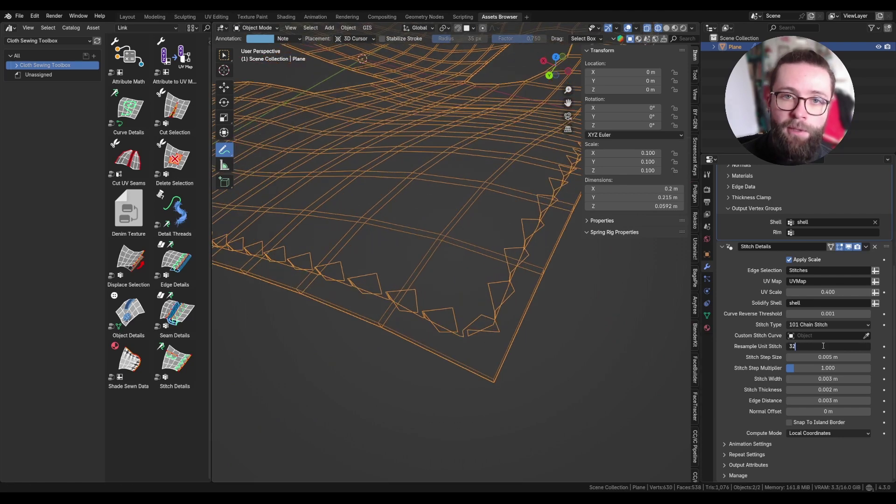
{"action": "key", "text": "Return"}
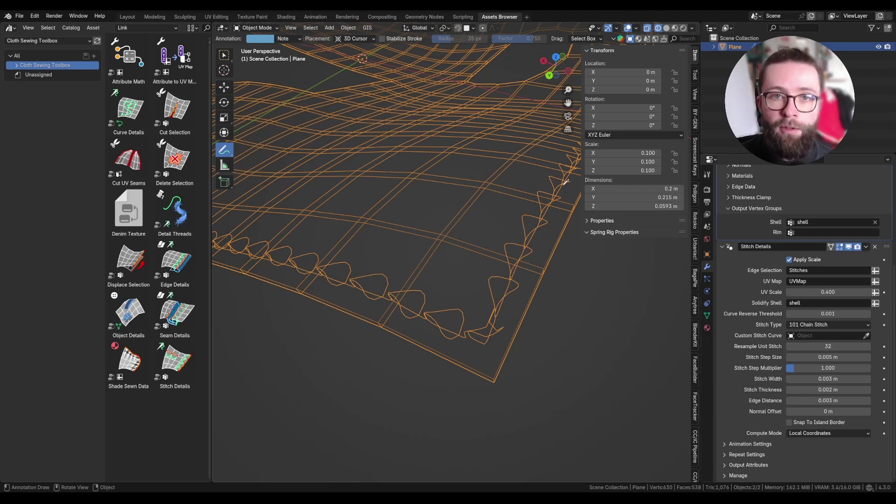
{"action": "left_click", "coordinate": [666, 28]}
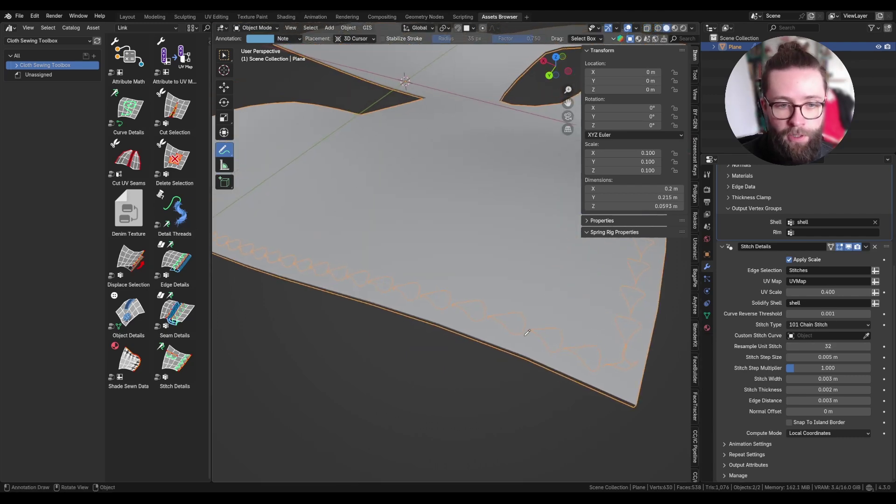
Change the stitch type to 201 Saddlers Stitch and set the Stitch Width to 0.0005 m.
{"action": "left_click", "coordinate": [821, 326]}
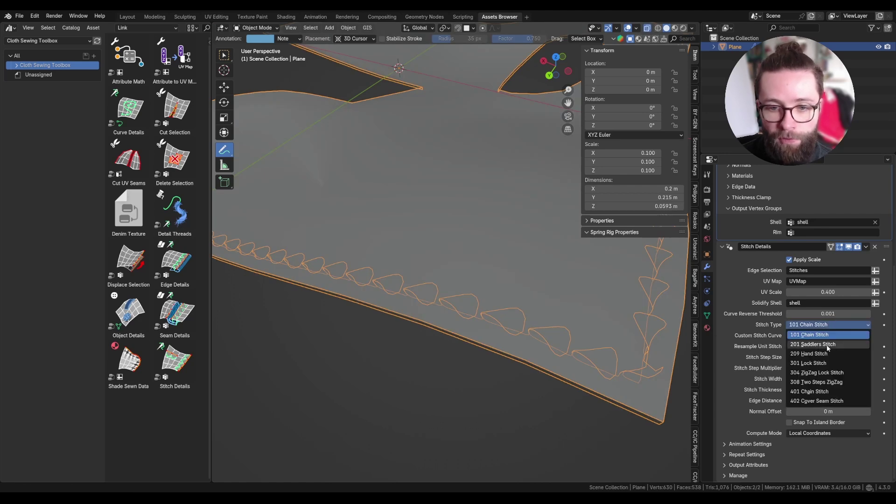
{"action": "left_click", "coordinate": [828, 346]}
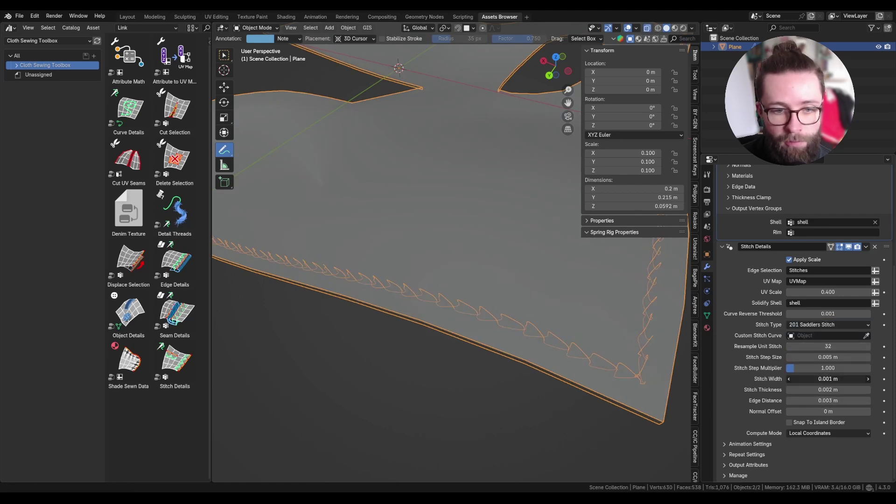
{"action": "left_click", "coordinate": [827, 379]}
{"action": "left_click", "coordinate": [803, 379]}
{"action": "key", "text": "BackSpace"}
{"action": "type", "text": "05"}
{"action": "key", "text": "Return"}
Change the stitch type to 304 ZigZag Lock Stitch and set the Stitch Width to 0.0025 m.
{"action": "left_click", "coordinate": [822, 325]}
{"action": "left_click", "coordinate": [814, 351]}
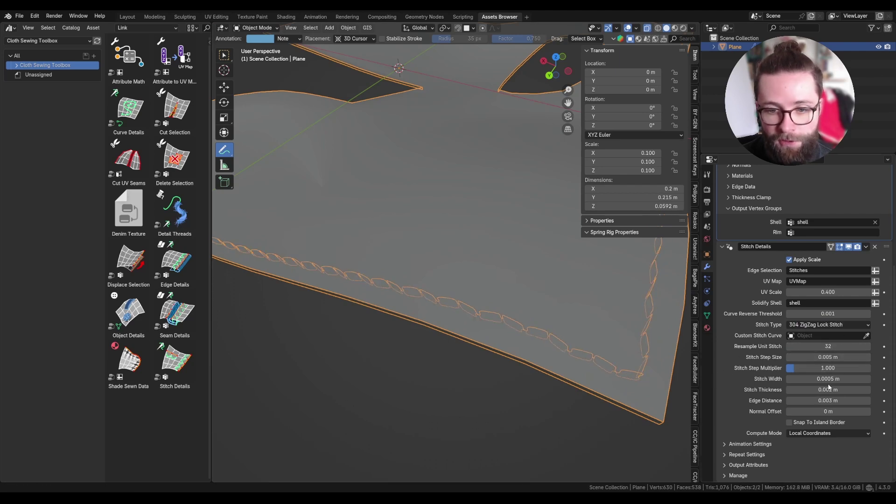
{"action": "mouse_move", "coordinate": [827, 380]}
{"action": "left_mouse_down"}
{"action": "mouse_move", "coordinate": [840, 381]}
{"action": "mouse_move", "coordinate": [828, 379]}
{"action": "left_mouse_up"}
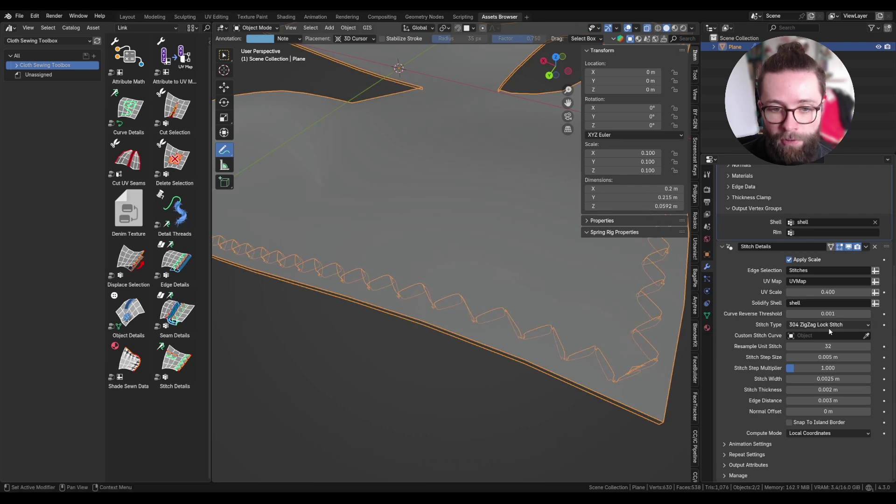
Try the 308 Two Steps ZigZag stitch type, followed by 401 Chain Stitch.
{"action": "left_click", "coordinate": [829, 327]}
{"action": "left_click", "coordinate": [817, 381]}
{"action": "left_click", "coordinate": [822, 327]}
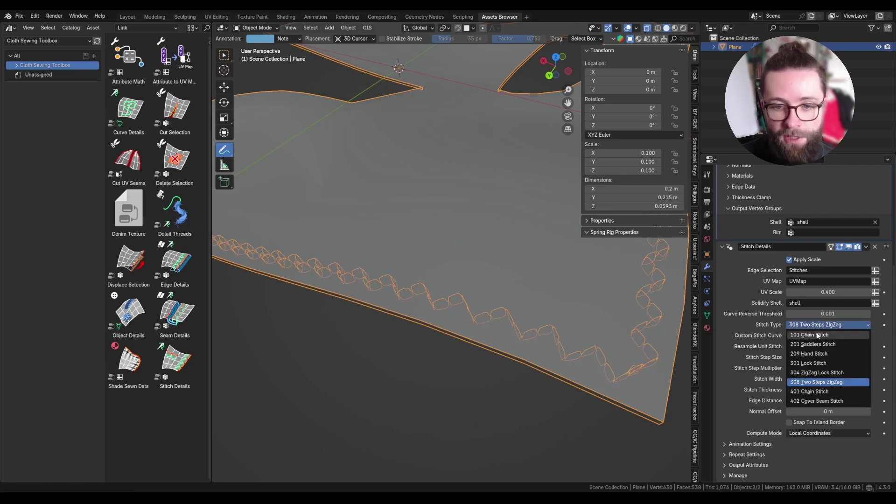
{"action": "left_click", "coordinate": [817, 392]}
Change the stitch type to 402 Cover Seam Stitch and set the Stitch Width to 0.0045 m.
{"action": "left_click", "coordinate": [821, 325]}
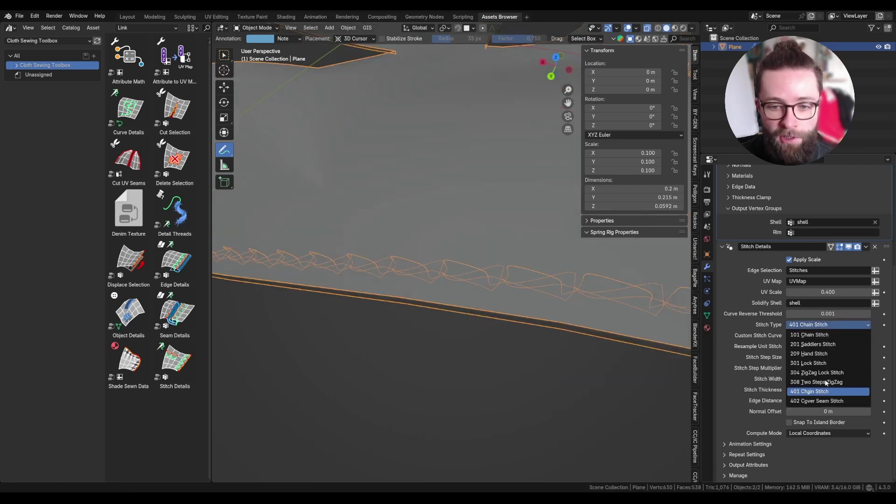
{"action": "left_click", "coordinate": [821, 401]}
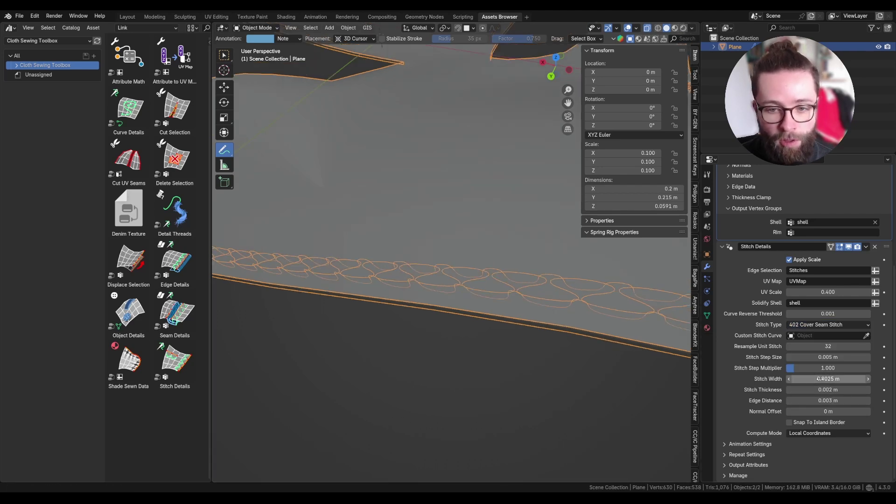
{"action": "left_click_drag", "start_coordinate": [829, 378], "coordinate": [846, 378]}
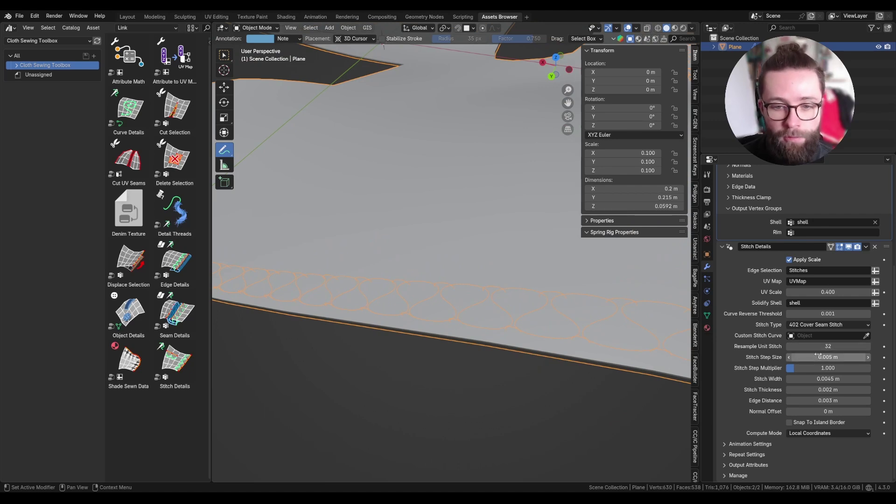
Set the Stitch Step Size to 0.007 m, the Stitch Width to 0.0065 m and the Edge Distance to 0.007 m.
{"action": "left_click_drag", "start_coordinate": [816, 357], "coordinate": [861, 411]}
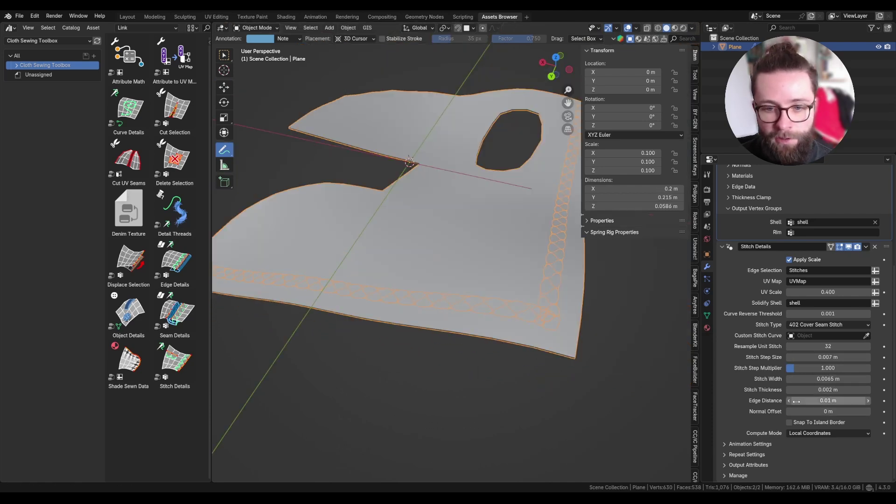
{"action": "mouse_move", "coordinate": [814, 401]}
{"action": "left_mouse_down"}
{"action": "mouse_move", "coordinate": [786, 401]}
{"action": "mouse_move", "coordinate": [808, 400]}
{"action": "left_mouse_up"}
{"action": "scroll", "coordinate": [632, 314], "scroll_direction": "up", "scroll_amount": 3}
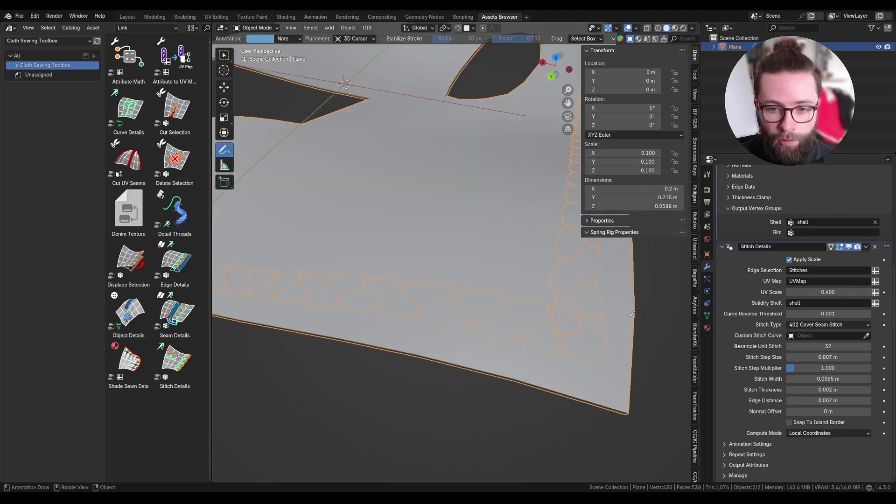
Switch the stitch type back to 101 Chain Stitch.
{"action": "left_click", "coordinate": [813, 326]}
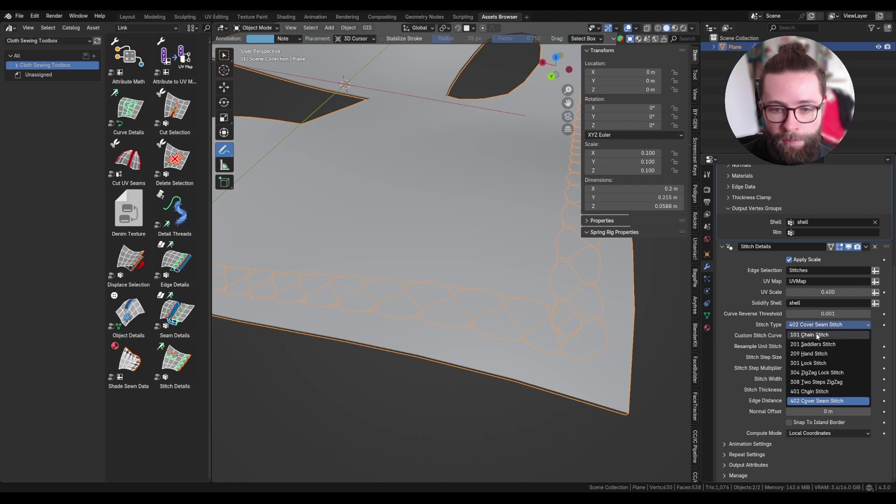
{"action": "left_click", "coordinate": [817, 335]}
{"action": "middle_click_drag", "start_coordinate": [352, 299], "coordinate": [467, 309], "text": "shift"}
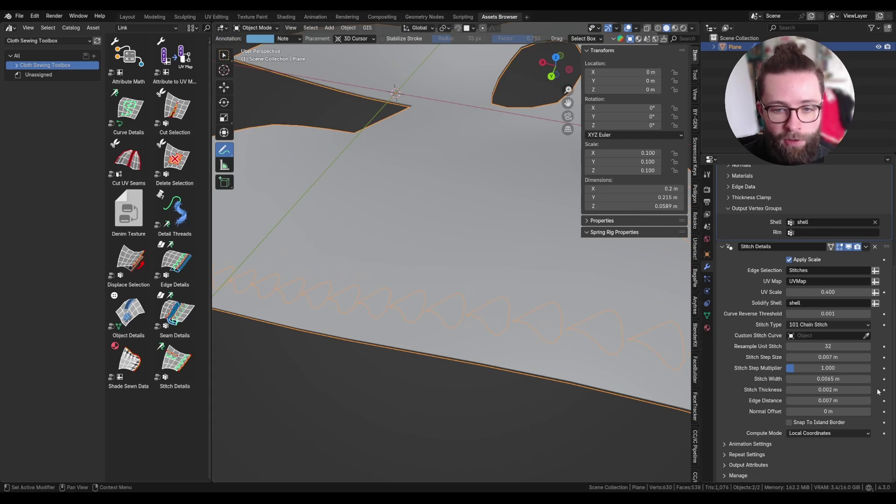
Set the Stitch Step Multiplier to 1.236 so the chain links overlap, with X-ray display turned on.
{"action": "left_click_drag", "start_coordinate": [808, 368], "coordinate": [822, 368]}
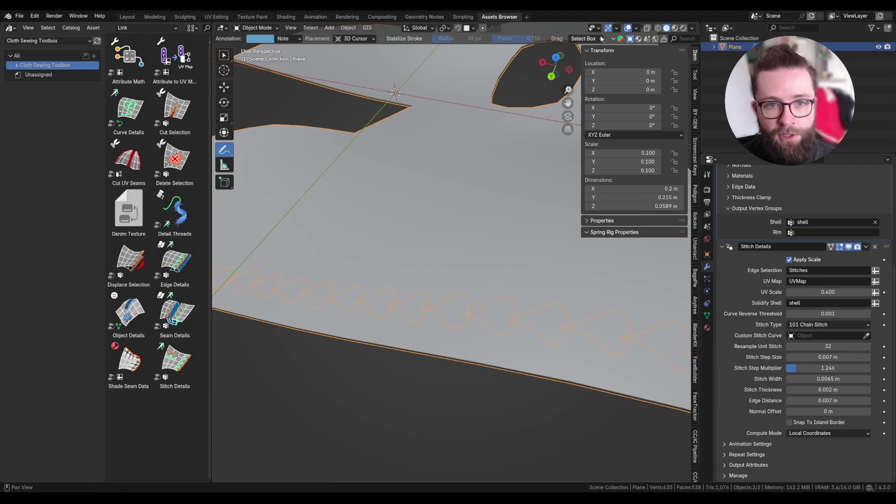
{"action": "key", "text": "alt+z"}
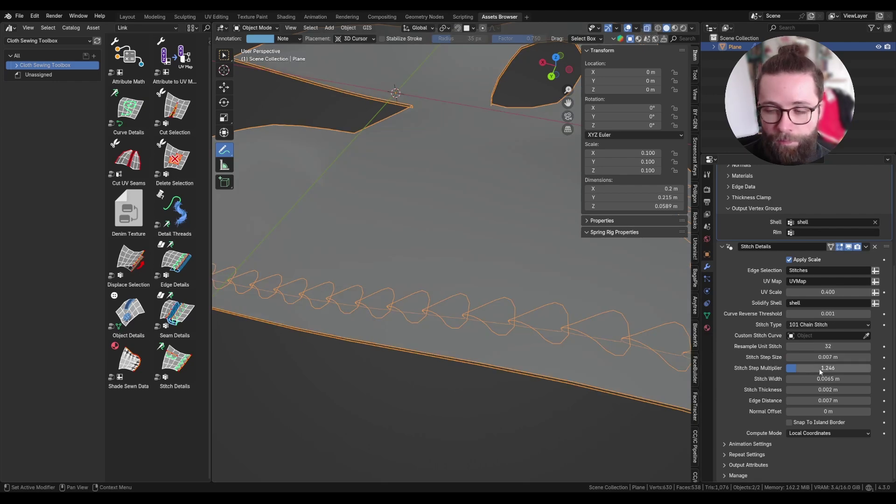
{"action": "left_click_drag", "start_coordinate": [820, 368], "coordinate": [817, 368]}
Toggle Snap To Island Border on and off to compare where the stitches end at the cloth's corner.
{"action": "scroll", "coordinate": [528, 282], "scroll_direction": "down", "scroll_amount": 1}
{"action": "middle_click_drag", "start_coordinate": [532, 276], "coordinate": [442, 212]}
{"action": "scroll", "coordinate": [427, 227], "scroll_direction": "up", "scroll_amount": 2}
{"action": "scroll", "coordinate": [434, 231], "scroll_direction": "down", "scroll_amount": 6}
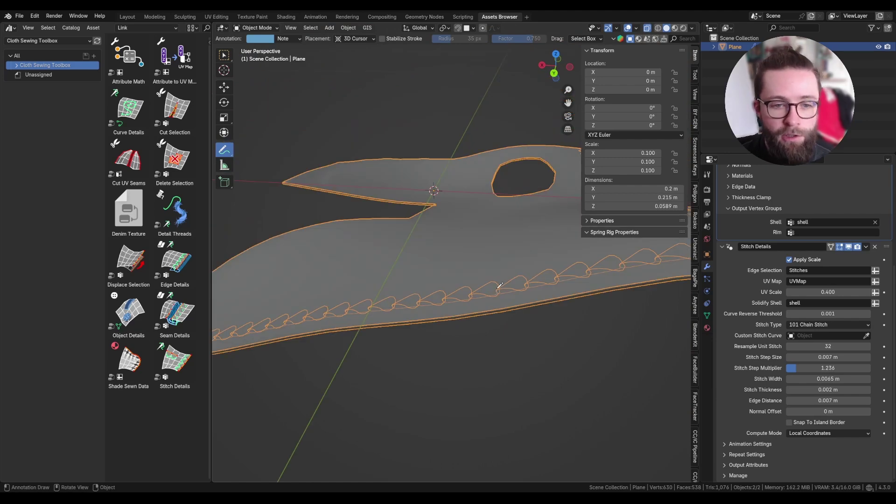
{"action": "scroll", "coordinate": [499, 290], "scroll_direction": "up", "scroll_amount": 2}
{"action": "middle_click_drag", "start_coordinate": [537, 310], "coordinate": [561, 323]}
{"action": "scroll", "coordinate": [376, 377], "scroll_direction": "up", "scroll_amount": 2}
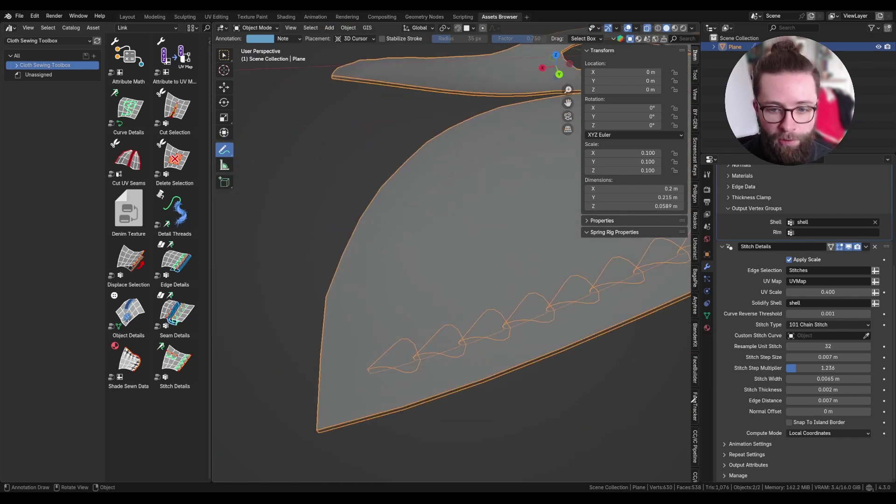
{"action": "left_click", "coordinate": [796, 422]}
{"action": "left_click", "coordinate": [803, 424]}
{"action": "left_click", "coordinate": [802, 425]}
{"action": "left_click", "coordinate": [802, 424]}
{"action": "scroll", "coordinate": [397, 429], "scroll_direction": "down", "scroll_amount": 10}
{"action": "scroll", "coordinate": [445, 358], "scroll_direction": "up", "scroll_amount": 10}
{"action": "left_click", "coordinate": [817, 423]}
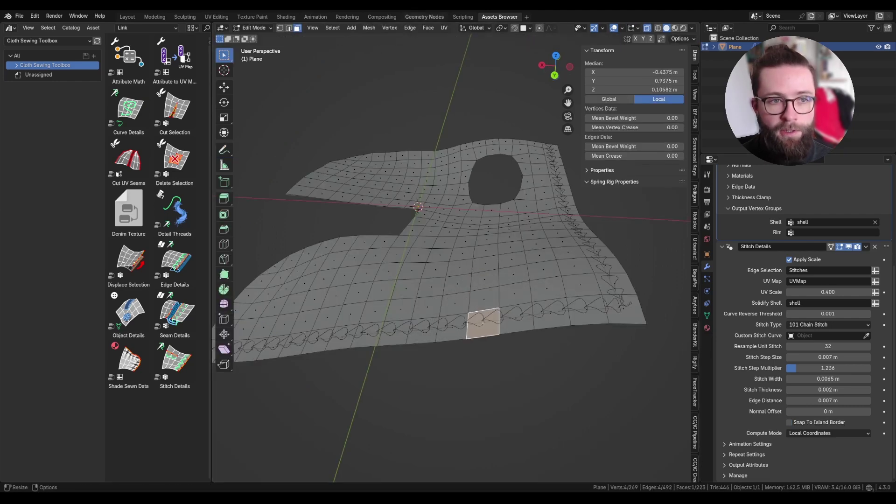
Turn on proportional editing and assign the edge loops around the hole and along the notch to the Stitches vertex group.
{"action": "left_click", "coordinate": [539, 31]}
{"action": "key", "text": "g"}
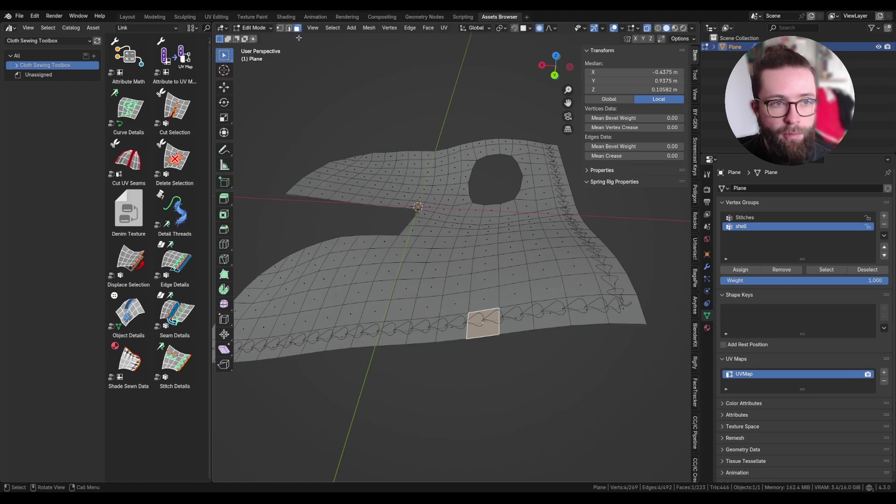
{"action": "left_click", "coordinate": [289, 28]}
{"action": "left_click", "coordinate": [470, 190], "text": "alt"}
{"action": "left_click", "coordinate": [339, 201], "text": "alt+shift"}
{"action": "left_click", "coordinate": [770, 218]}
{"action": "left_click", "coordinate": [822, 270]}
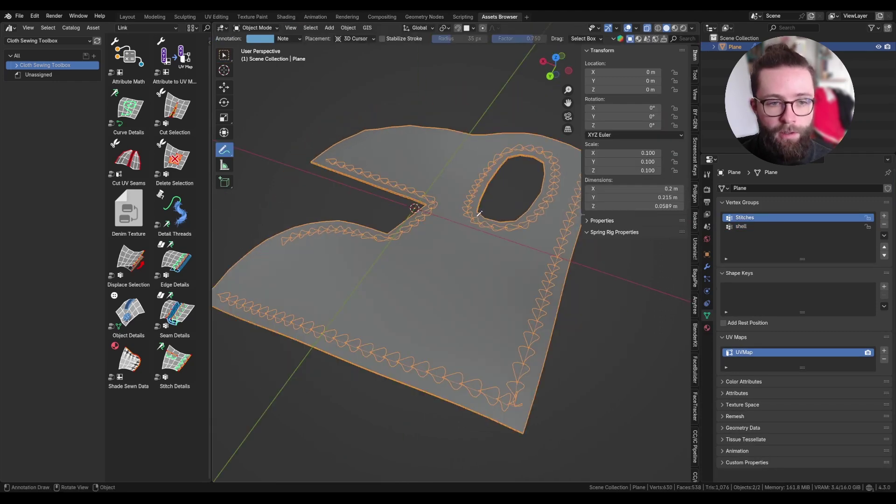
Change the Stitch Details Compute Mode from Local Coordinates to Instancing for the chain stitches.
{"action": "middle_click_drag", "start_coordinate": [479, 213], "coordinate": [475, 341]}
{"action": "scroll", "coordinate": [495, 300], "scroll_direction": "up", "scroll_amount": 2}
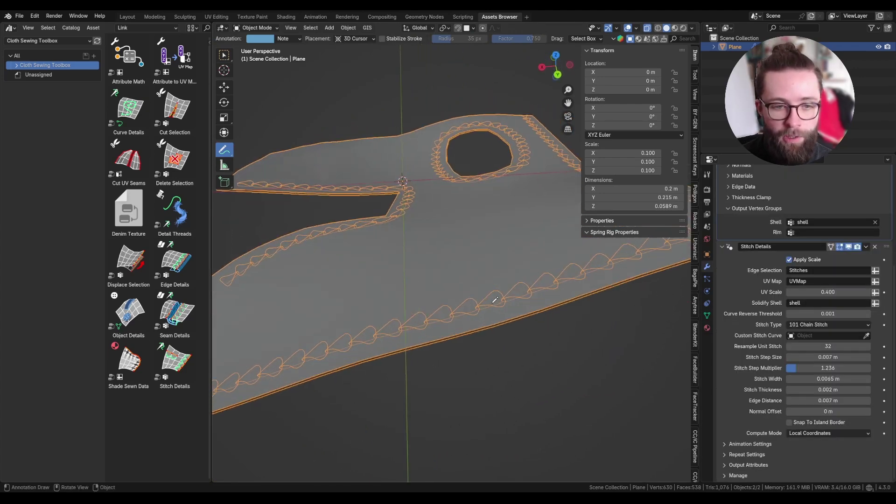
{"action": "left_click", "coordinate": [827, 435]}
{"action": "left_click", "coordinate": [817, 443]}
{"action": "scroll", "coordinate": [398, 304], "scroll_direction": "down", "scroll_amount": 1}
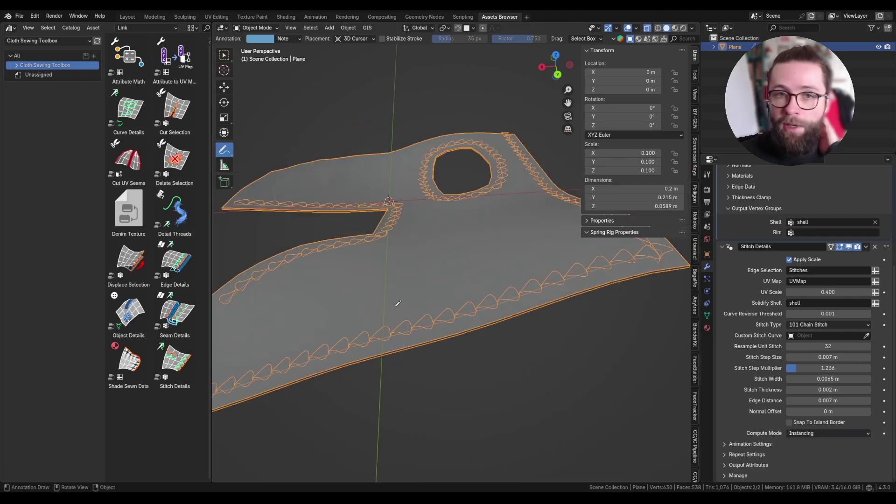
{"action": "middle_click_drag", "start_coordinate": [398, 303], "coordinate": [436, 256]}
{"action": "left_click", "coordinate": [800, 434]}
{"action": "left_click", "coordinate": [802, 443]}
Distort the cloth's stitched border with proportional editing by raising one border edge and pulling the neighbouring edge down into a spike.
{"action": "key", "text": "Tab"}
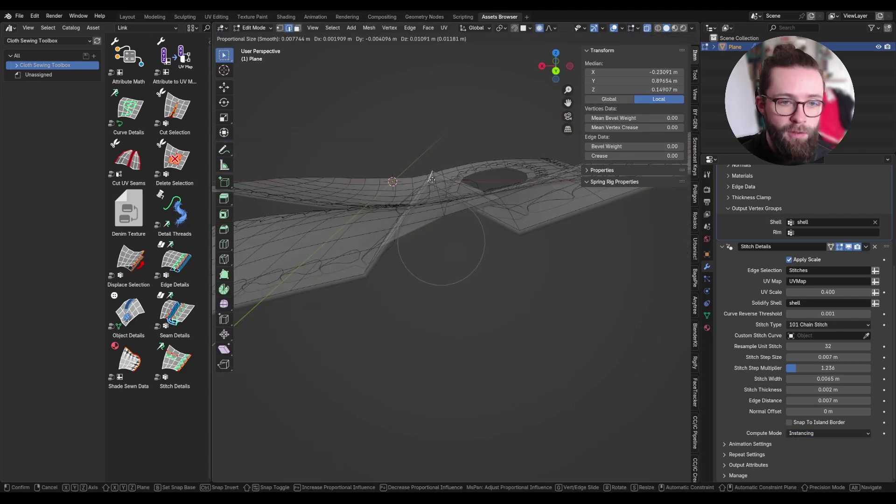
{"action": "left_click", "coordinate": [523, 217]}
{"action": "key", "text": "g"}
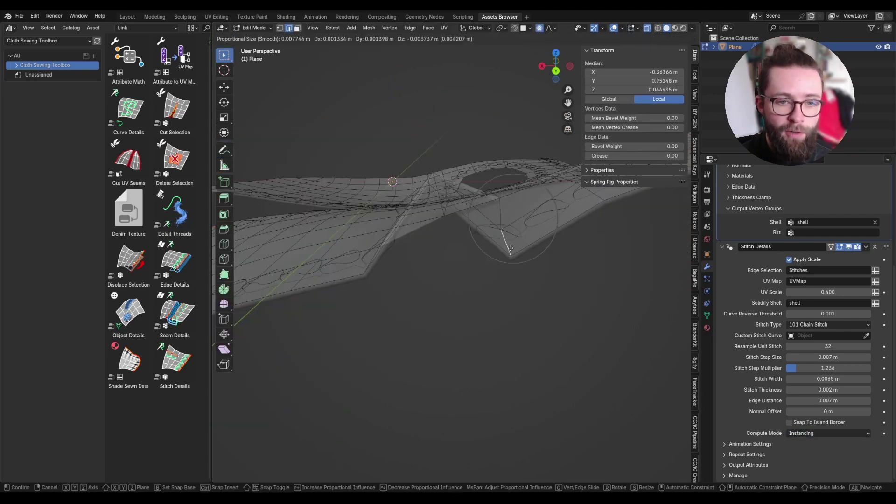
{"action": "left_click", "coordinate": [499, 258]}
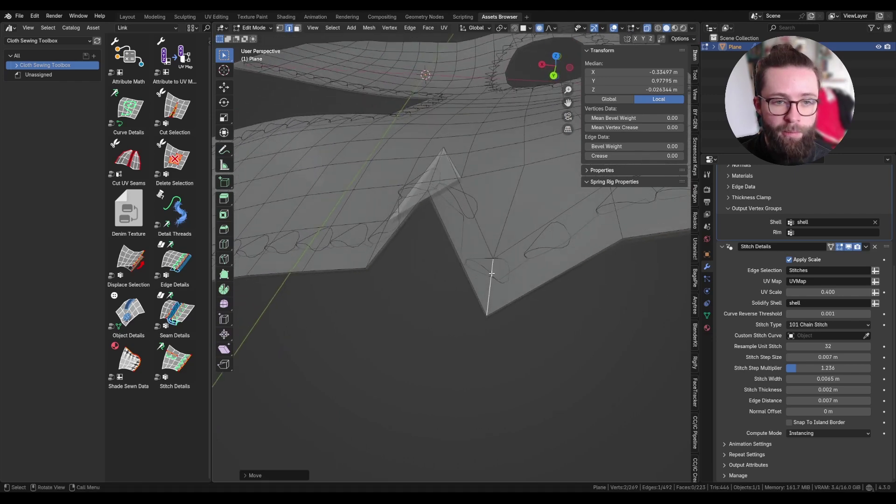
Return to Object Mode and circle the rigid stitch near the tip of the downward spike with an annotation.
{"action": "key", "text": "Tab"}
{"action": "middle_click_drag", "start_coordinate": [512, 269], "coordinate": [491, 305]}
{"action": "mouse_move", "coordinate": [508, 267]}
{"action": "left_mouse_down"}
{"action": "mouse_move", "coordinate": [469, 276]}
{"action": "mouse_move", "coordinate": [508, 266]}
{"action": "left_mouse_up"}
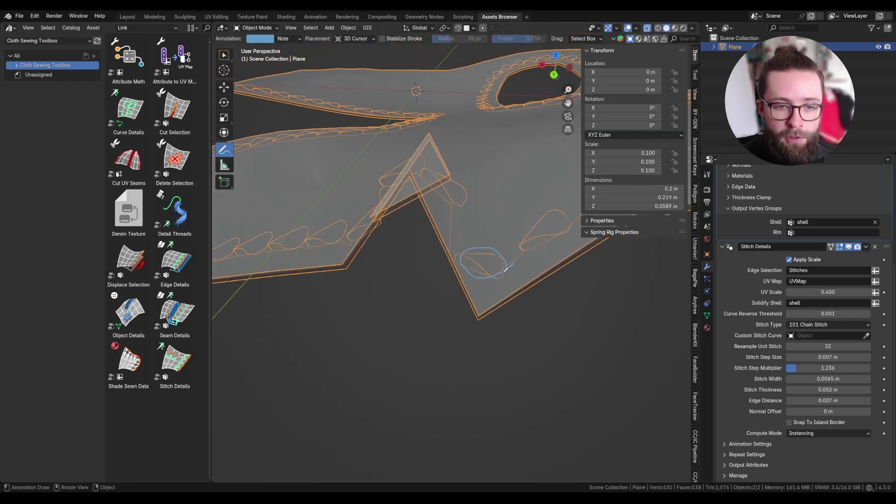
{"action": "middle_click_drag", "start_coordinate": [433, 177], "coordinate": [539, 259]}
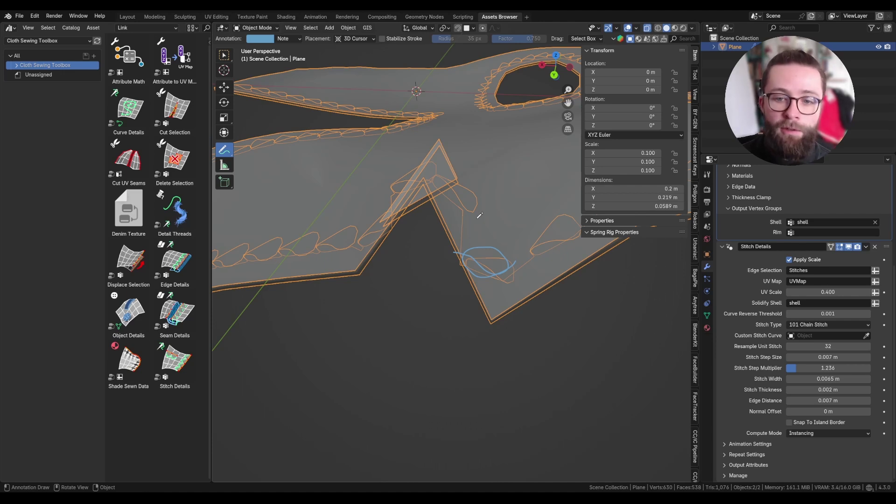
Try Compute Mode Local Coordinates, trace the stitch path across the distorted border with an annotation, and undo both changes.
{"action": "left_click", "coordinate": [838, 432]}
{"action": "left_click", "coordinate": [813, 453]}
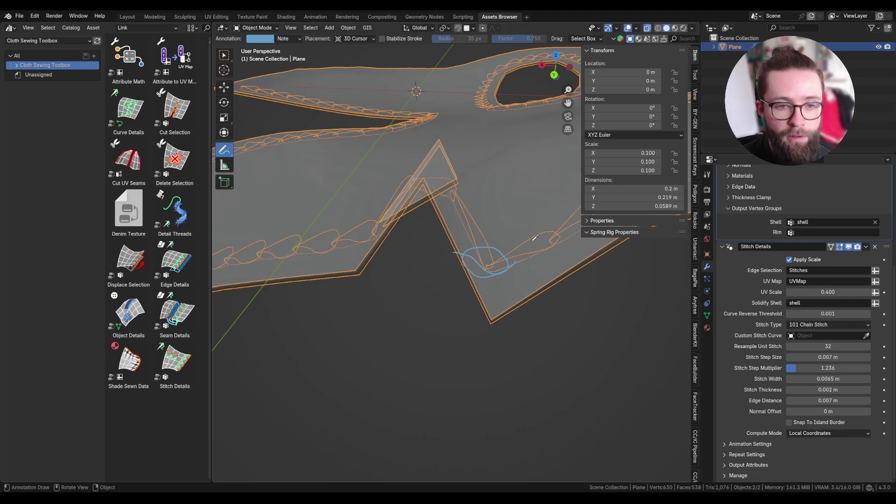
{"action": "mouse_move", "coordinate": [542, 242]}
{"action": "left_mouse_down"}
{"action": "mouse_move", "coordinate": [486, 262]}
{"action": "mouse_move", "coordinate": [381, 205]}
{"action": "mouse_move", "coordinate": [314, 236]}
{"action": "left_mouse_up"}
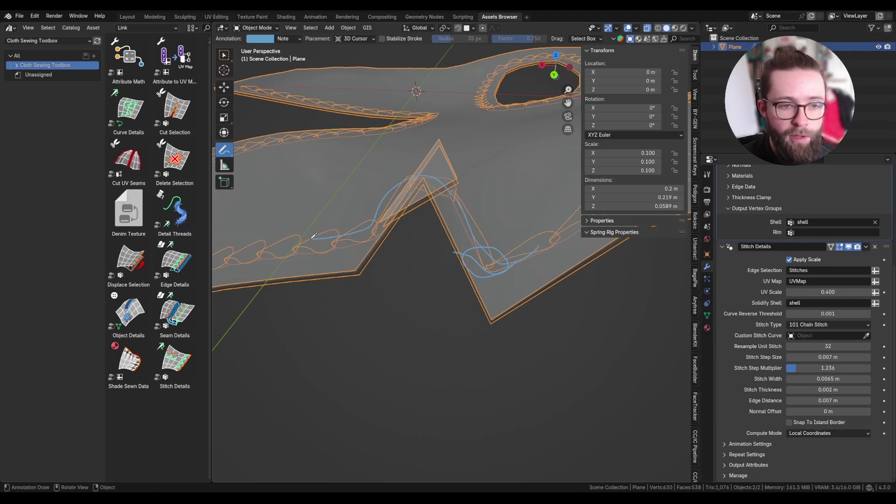
{"action": "key", "text": "ctrl+z"}
{"action": "key", "text": "ctrl+z"}
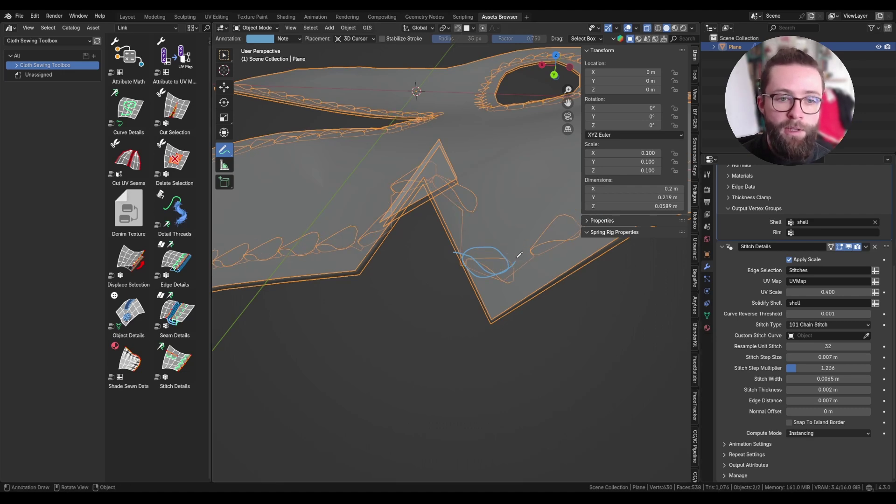
Annotate the circled stitch with arrows pointing up and down, and erase the annotations.
{"action": "mouse_move", "coordinate": [488, 252]}
{"action": "left_mouse_down"}
{"action": "mouse_move", "coordinate": [503, 223]}
{"action": "mouse_move", "coordinate": [510, 232]}
{"action": "left_mouse_up"}
{"action": "left_click_drag", "start_coordinate": [493, 267], "coordinate": [495, 284]}
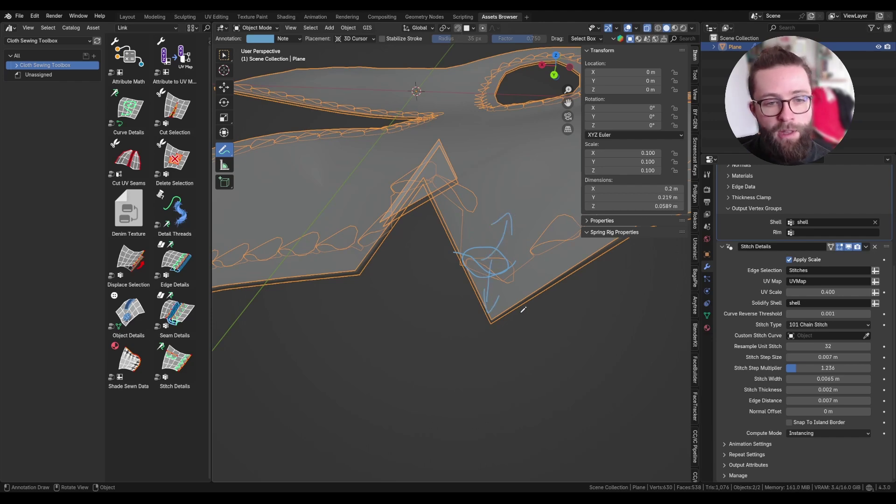
{"action": "left_click_drag", "start_coordinate": [507, 224], "coordinate": [482, 278], "text": "ctrl"}
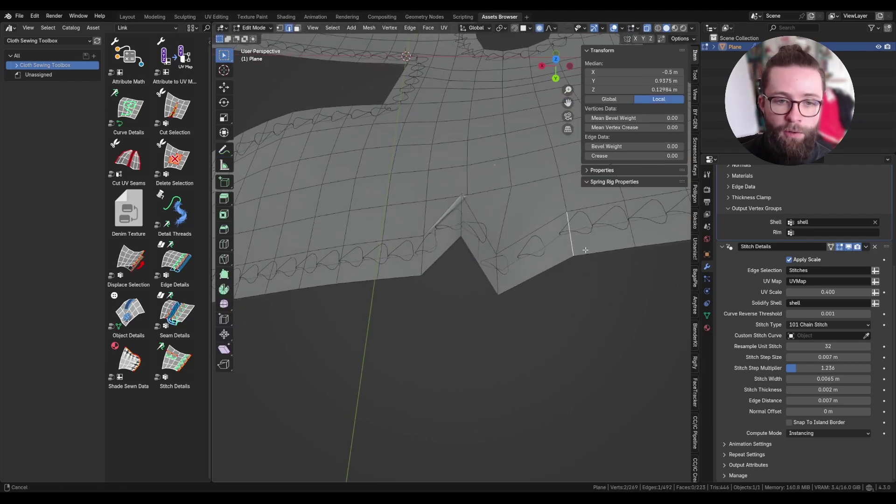
Move the border edge beside the spike away from it in Edit Mode to stretch the adjoining face.
{"action": "middle_click_drag", "start_coordinate": [555, 255], "coordinate": [567, 276]}
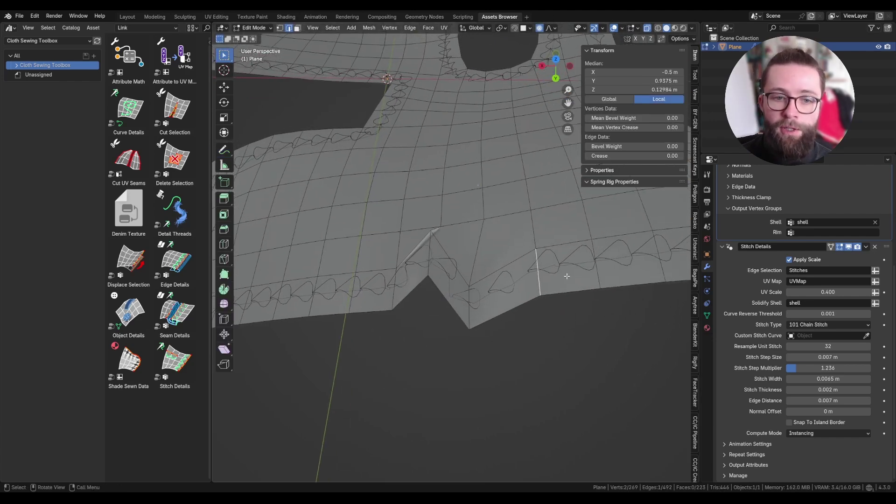
{"action": "key", "text": "g"}
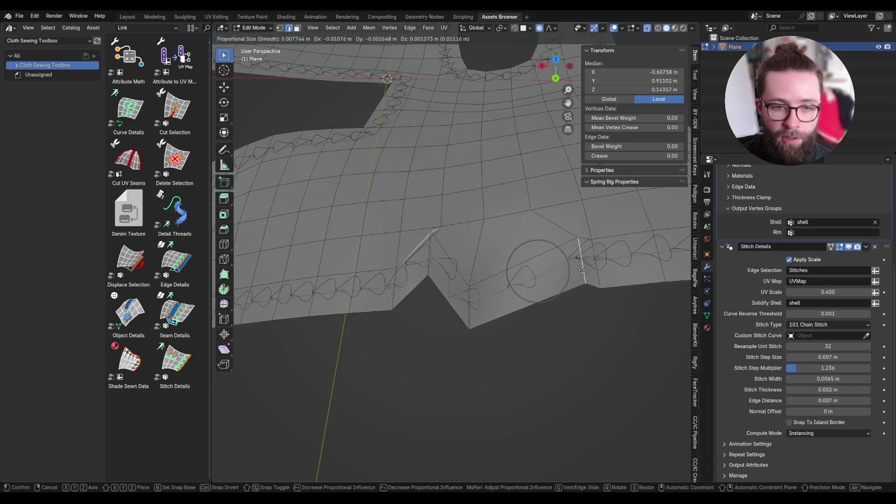
{"action": "left_click", "coordinate": [606, 276]}
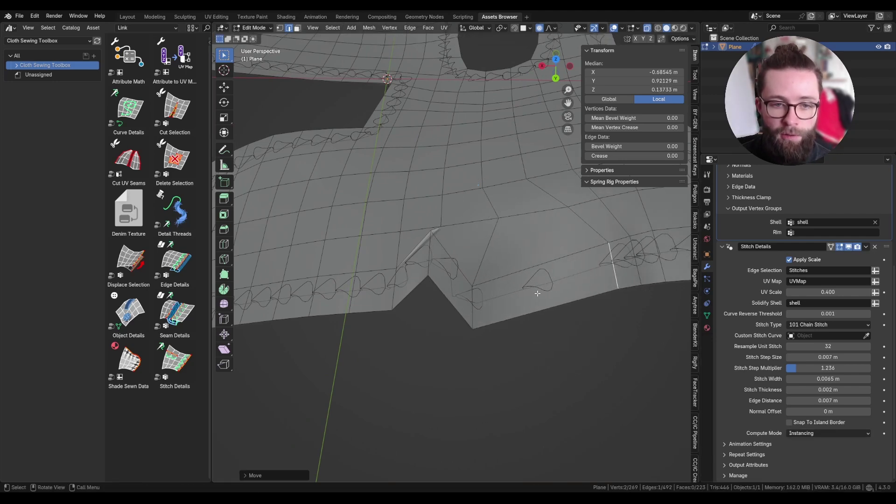
{"action": "scroll", "coordinate": [540, 281], "scroll_direction": "up", "scroll_amount": 5}
{"action": "scroll", "coordinate": [544, 279], "scroll_direction": "down", "scroll_amount": 3}
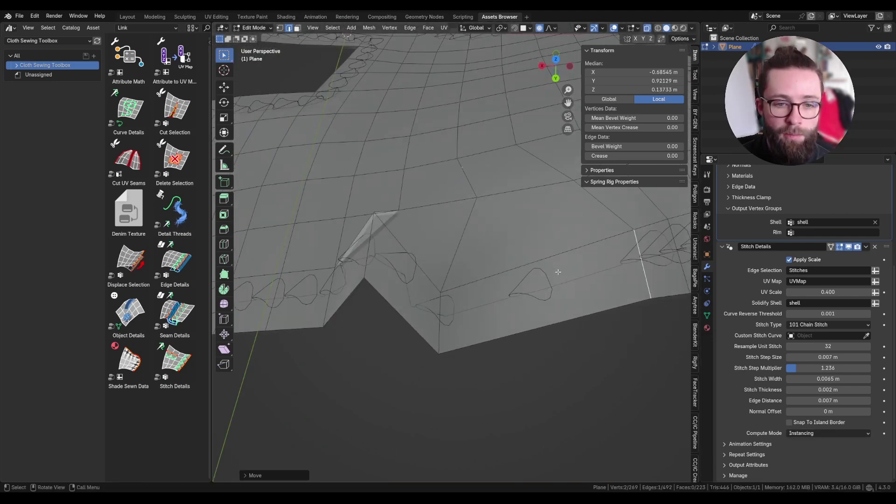
Set Compute Mode to Local Coordinates and move the displaced border edge back towards the spike with a larger proportional radius.
{"action": "scroll", "coordinate": [548, 277], "scroll_direction": "up", "scroll_amount": 1}
{"action": "left_click", "coordinate": [817, 433]}
{"action": "left_click", "coordinate": [813, 451]}
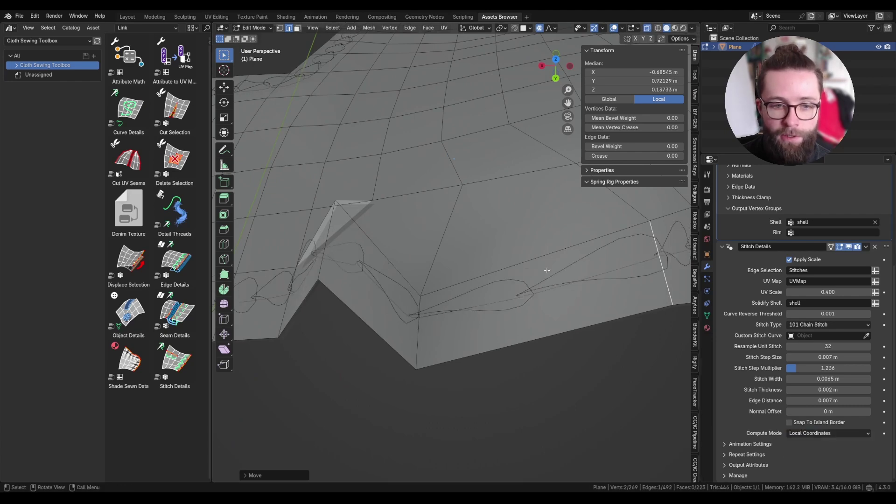
{"action": "key", "text": "g"}
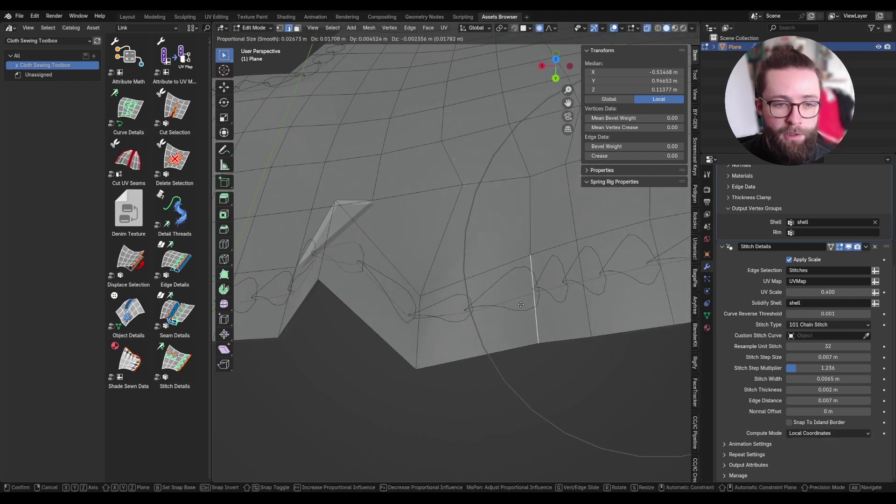
{"action": "left_click", "coordinate": [521, 304]}
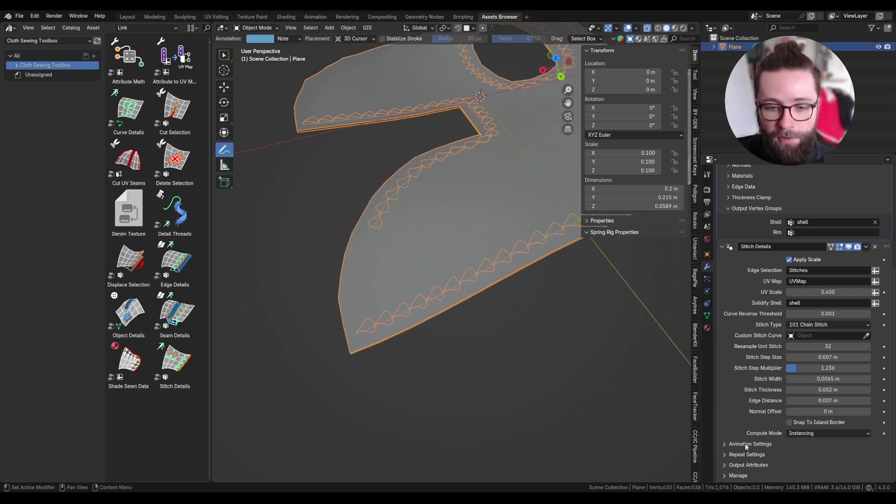
Expand the Animation Settings and set the Stitch Type to 402 Cover Seam Stitch.
{"action": "left_click", "coordinate": [747, 445]}
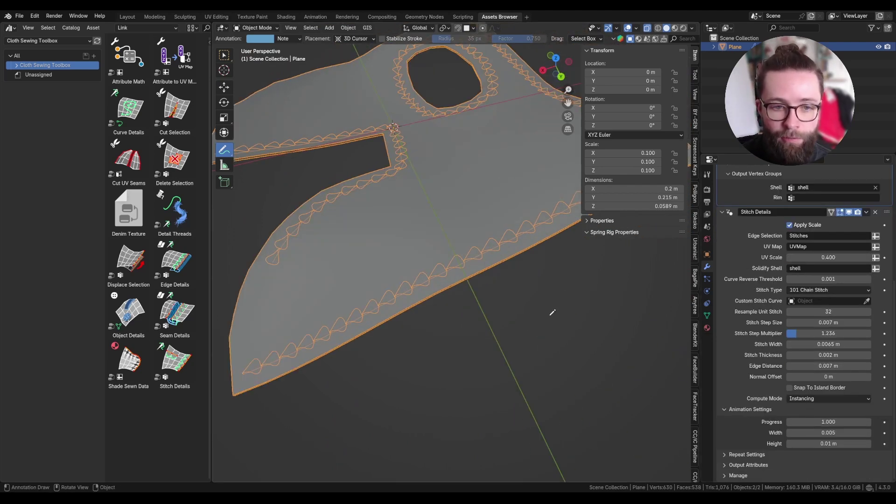
{"action": "left_click", "coordinate": [813, 292]}
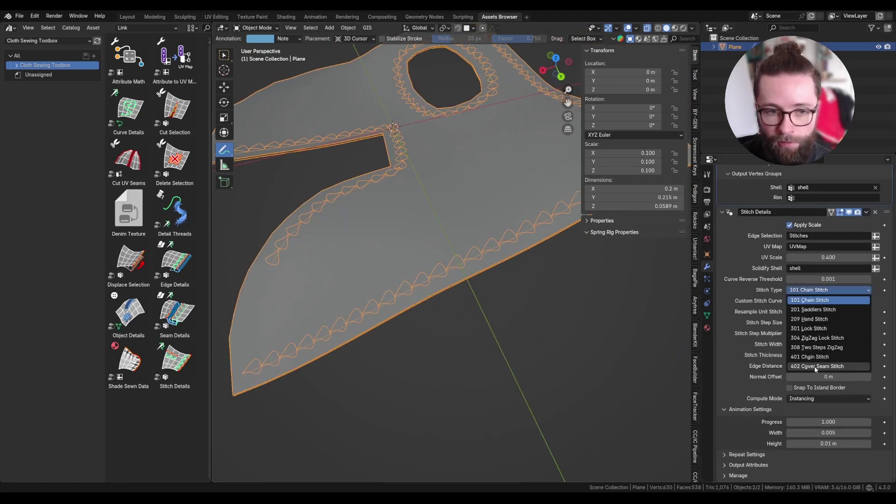
{"action": "left_click", "coordinate": [815, 366]}
{"action": "middle_click_drag", "start_coordinate": [515, 288], "coordinate": [535, 332]}
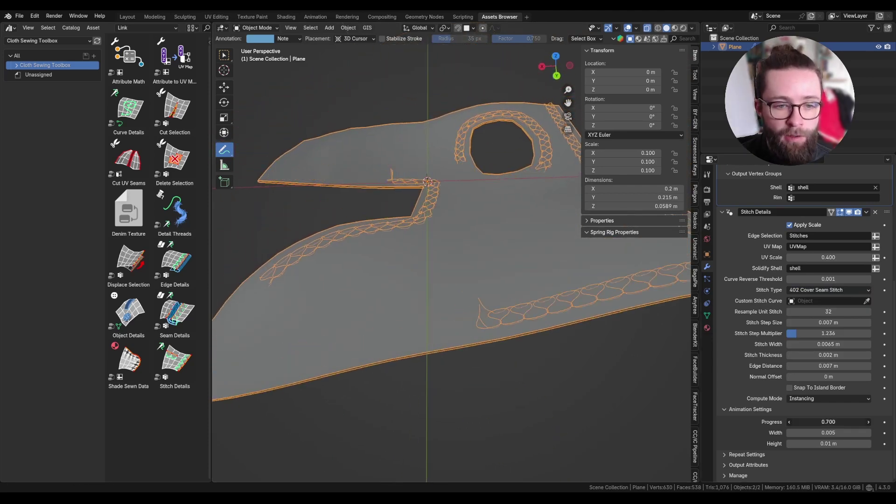
Scrub the stitch animation Progress down to 0.230 and inspect the loose thread ends up close.
{"action": "left_click_drag", "start_coordinate": [829, 421], "coordinate": [838, 421]}
{"action": "scroll", "coordinate": [588, 359], "scroll_direction": "down", "scroll_amount": 3}
{"action": "middle_click_drag", "start_coordinate": [589, 355], "coordinate": [518, 298]}
{"action": "scroll", "coordinate": [518, 298], "scroll_direction": "up", "scroll_amount": 3}
{"action": "scroll", "coordinate": [518, 298], "scroll_direction": "up", "scroll_amount": 1}
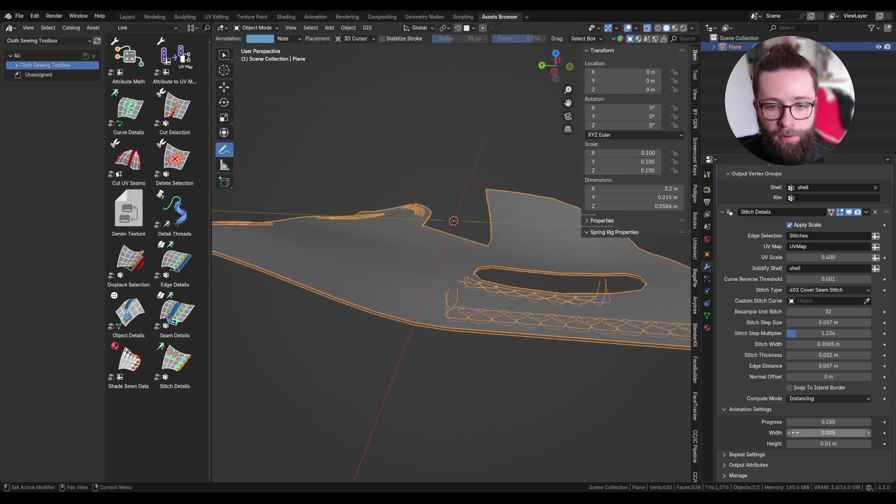
Set the animation Width to 0.056 and Height to 0.029 m, and scrub the Progress back to 1.000.
{"action": "left_click_drag", "start_coordinate": [817, 433], "coordinate": [859, 422]}
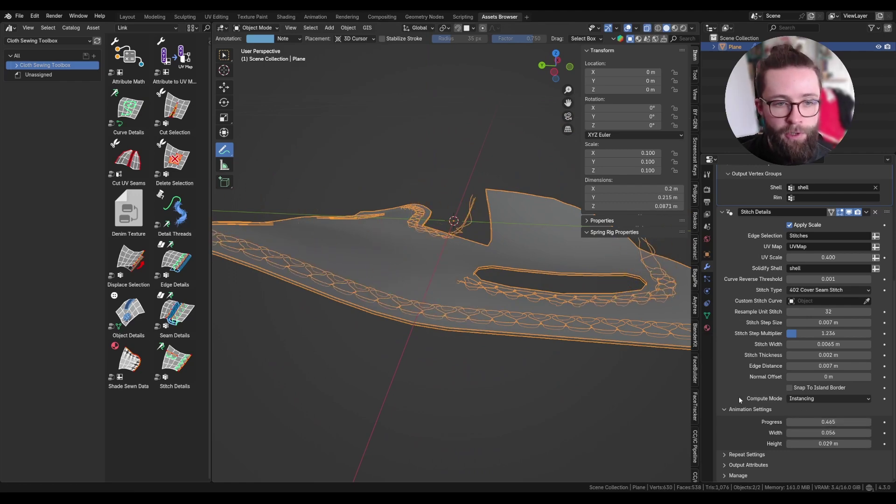
{"action": "scroll", "coordinate": [564, 327], "scroll_direction": "down", "scroll_amount": 3}
{"action": "middle_click_drag", "start_coordinate": [499, 308], "coordinate": [562, 326]}
{"action": "scroll", "coordinate": [562, 326], "scroll_direction": "up", "scroll_amount": 2}
{"action": "left_click_drag", "start_coordinate": [799, 422], "coordinate": [869, 422]}
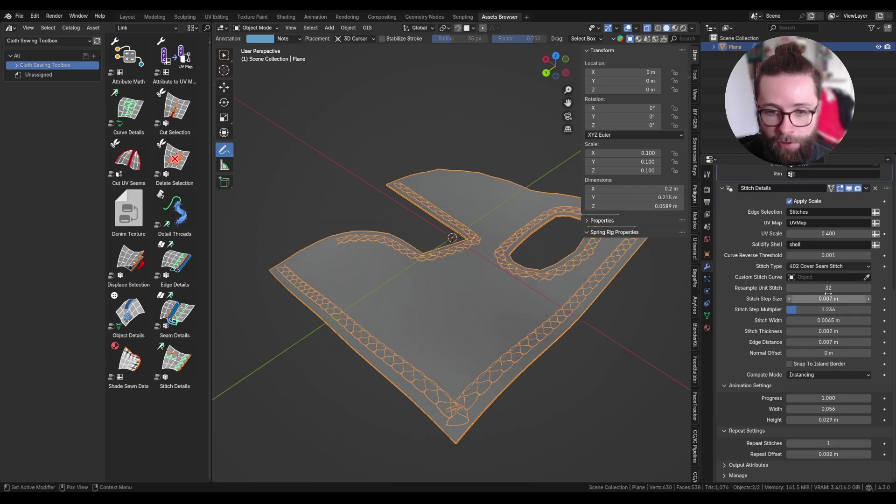
Try the 401 Chain Stitch and change the Stitch Type to 301 Lock Stitch.
{"action": "left_click", "coordinate": [834, 266]}
{"action": "left_click", "coordinate": [834, 269]}
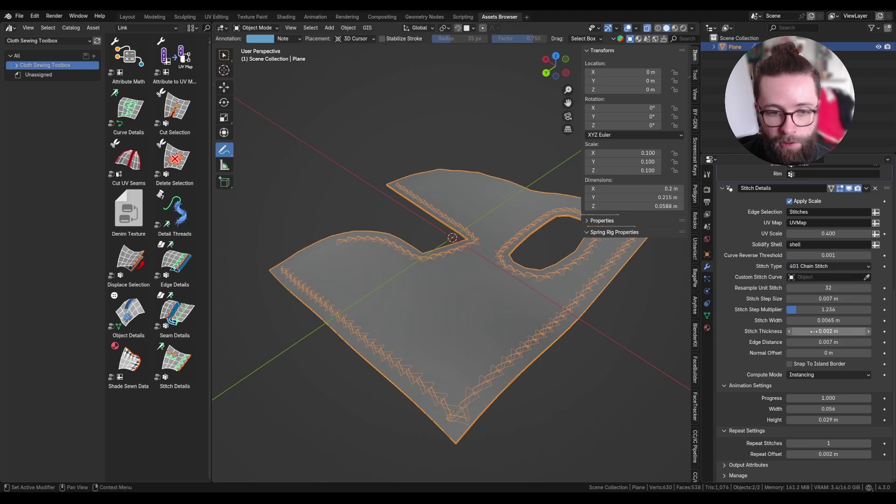
{"action": "left_click", "coordinate": [835, 270]}
{"action": "left_click", "coordinate": [827, 311]}
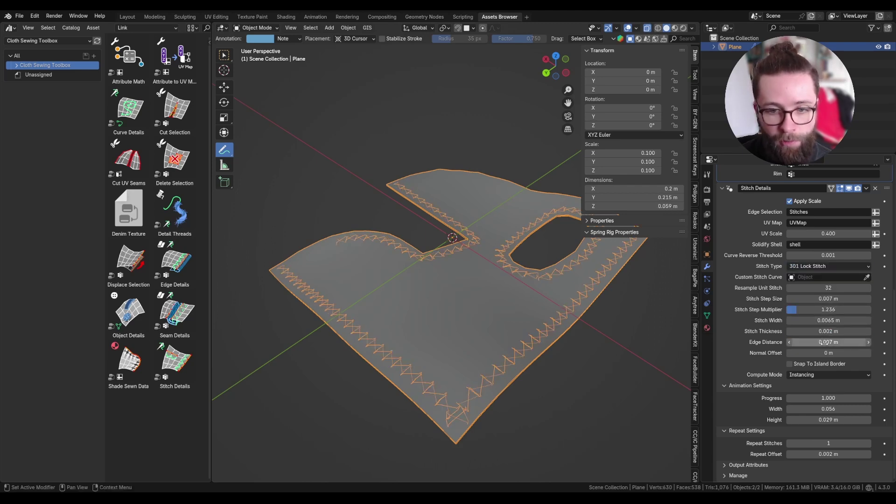
Set the Stitch Width to 0.0015 m, the Stitch Step Size to 0.002 m and the Edge Distance to 0.003 m.
{"action": "left_click", "coordinate": [830, 321]}
{"action": "left_click_drag", "start_coordinate": [804, 320], "coordinate": [813, 299]}
{"action": "type", "text": "1"}
{"action": "key", "text": "Return"}
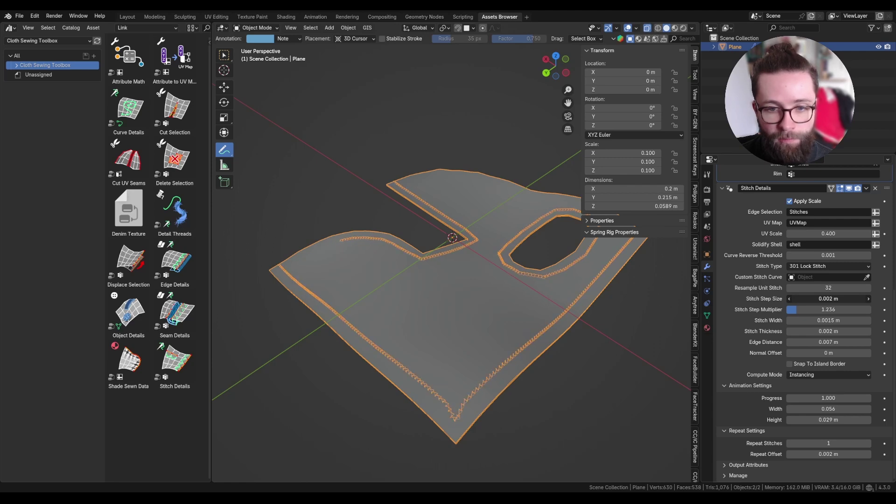
{"action": "left_click_drag", "start_coordinate": [817, 343], "coordinate": [799, 342]}
{"action": "scroll", "coordinate": [422, 382], "scroll_direction": "up", "scroll_amount": 1}
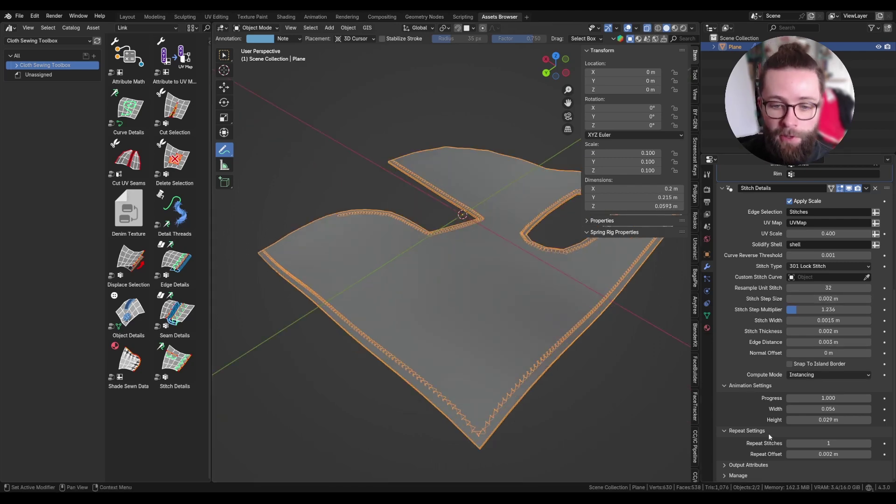
Set Repeat Stitches to 3 and the Repeat Offset to 0.005 m for parallel rows of lock stitches.
{"action": "type", "text": "1"}
{"action": "key", "text": "Return"}
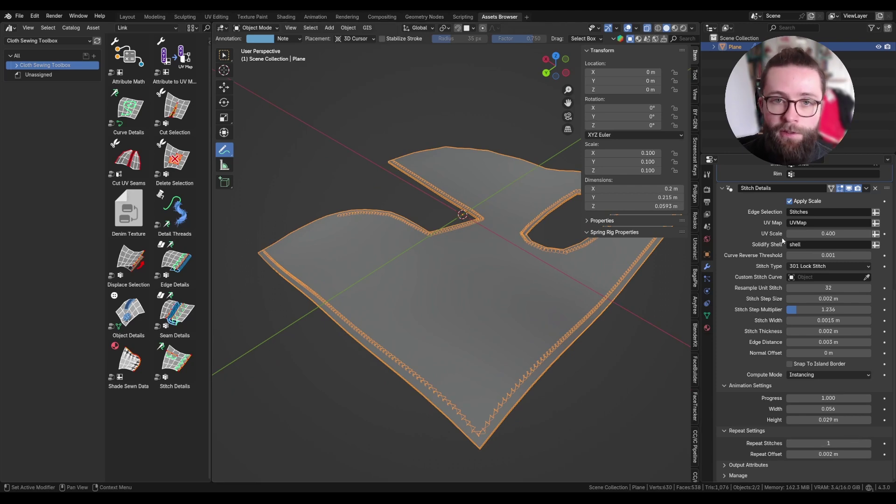
{"action": "scroll", "coordinate": [810, 230], "scroll_direction": "up", "scroll_amount": 3}
{"action": "scroll", "coordinate": [810, 230], "scroll_direction": "down", "scroll_amount": 3}
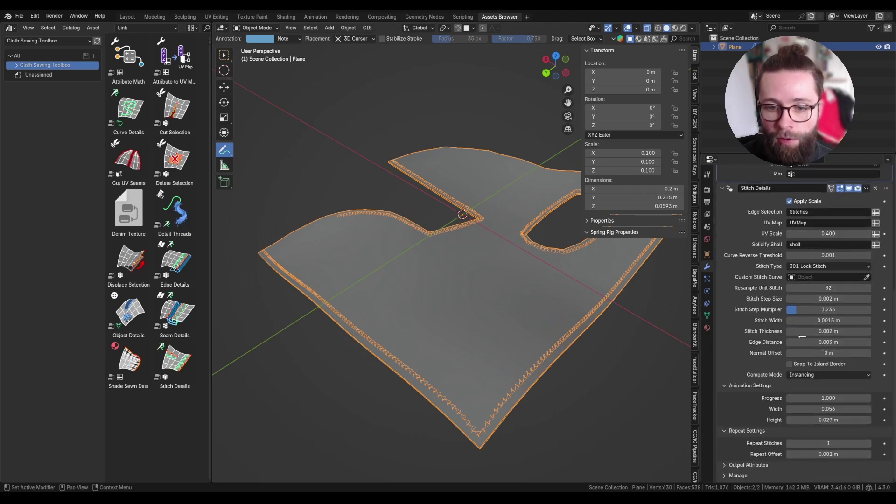
{"action": "left_click", "coordinate": [869, 443]}
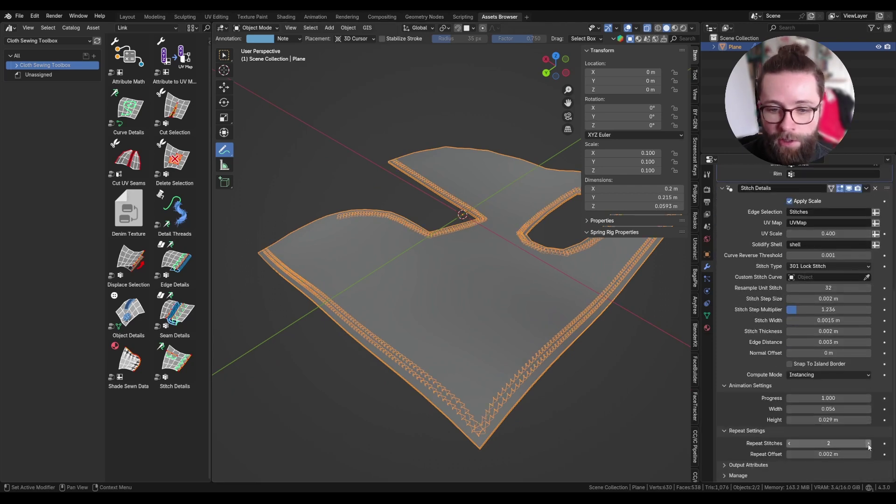
{"action": "left_click", "coordinate": [868, 444]}
{"action": "mouse_move", "coordinate": [843, 453]}
{"action": "left_mouse_down"}
{"action": "mouse_move", "coordinate": [871, 454]}
{"action": "mouse_move", "coordinate": [828, 454]}
{"action": "left_mouse_up"}
Set the Edge Distance of the repeated stitch rows to 0.005 m.
{"action": "scroll", "coordinate": [450, 259], "scroll_direction": "up", "scroll_amount": 5}
{"action": "scroll", "coordinate": [480, 273], "scroll_direction": "up", "scroll_amount": 2}
{"action": "left_click_drag", "start_coordinate": [800, 342], "coordinate": [810, 342]}
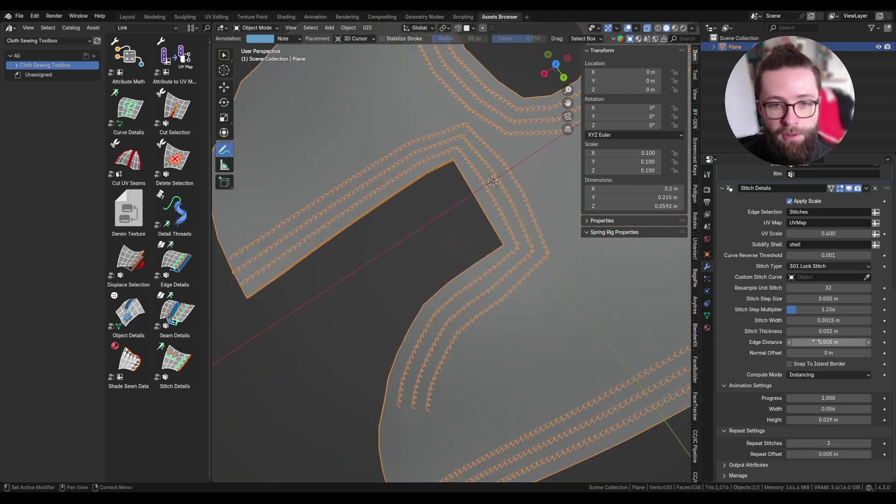
Expand the Output Attributes of the Stitch Details modifier to examine the attribute names it provides.
{"action": "scroll", "coordinate": [528, 360], "scroll_direction": "down", "scroll_amount": 4}
{"action": "middle_click_drag", "start_coordinate": [528, 360], "coordinate": [499, 330]}
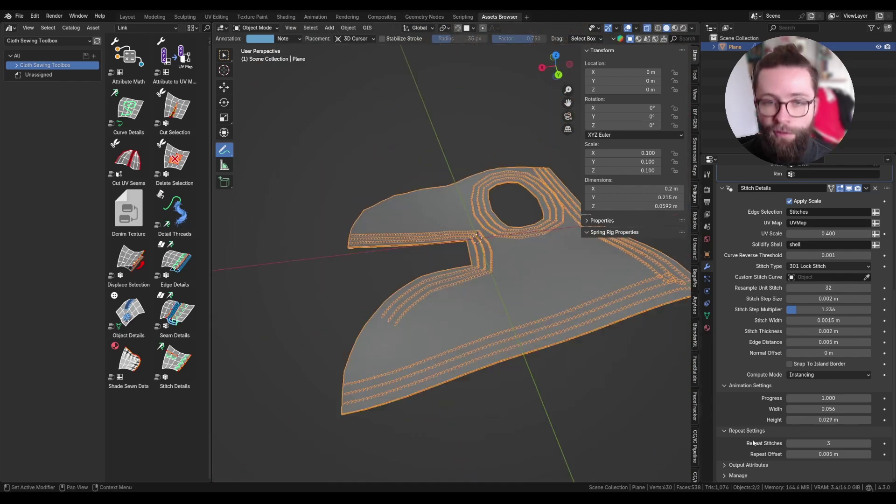
{"action": "left_click", "coordinate": [748, 464]}
{"action": "scroll", "coordinate": [753, 448], "scroll_direction": "down", "scroll_amount": 3}
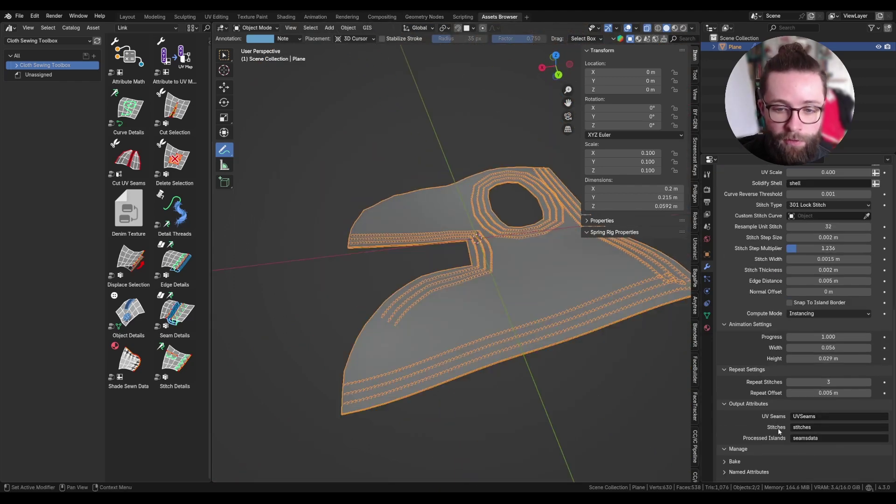
Trace the cloth's lower and outer side borders with a freehand annotation, and undo the stroke.
{"action": "middle_click_drag", "start_coordinate": [466, 353], "coordinate": [430, 380]}
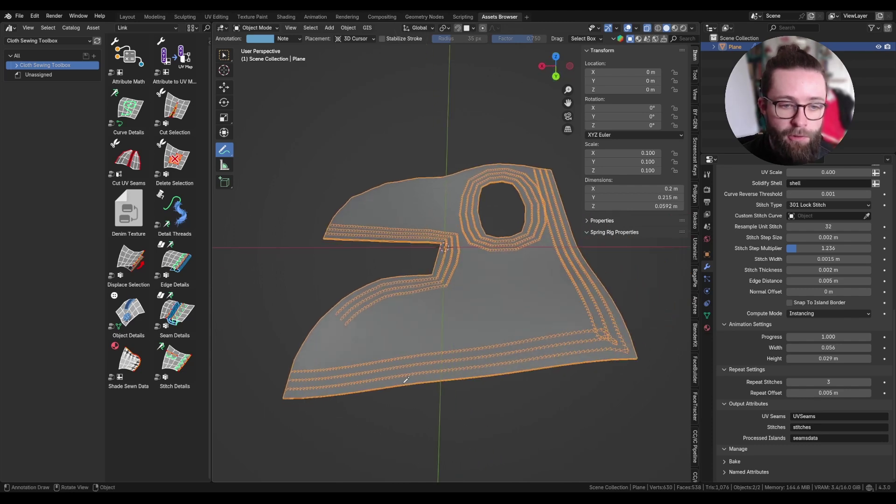
{"action": "left_click_drag", "start_coordinate": [285, 398], "coordinate": [558, 167]}
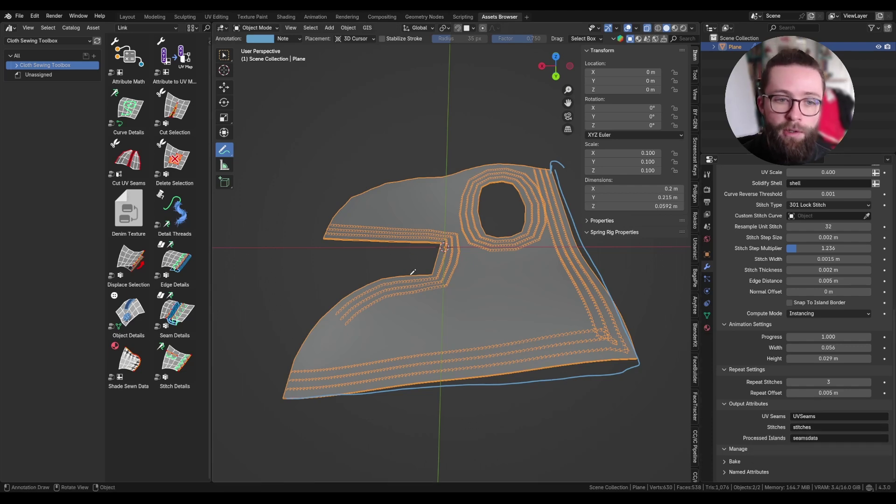
{"action": "scroll", "coordinate": [736, 252], "scroll_direction": "up", "scroll_amount": 5}
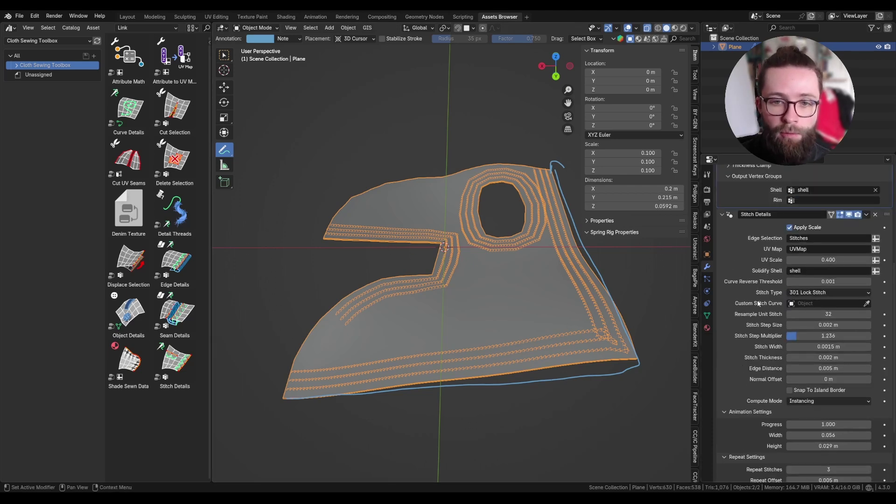
{"action": "scroll", "coordinate": [739, 290], "scroll_direction": "down", "scroll_amount": 5}
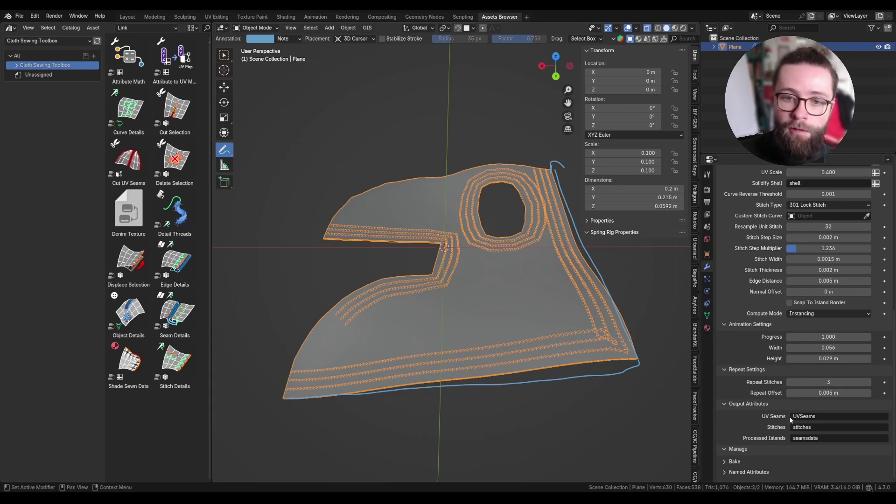
{"action": "key", "text": "ctrl+z"}
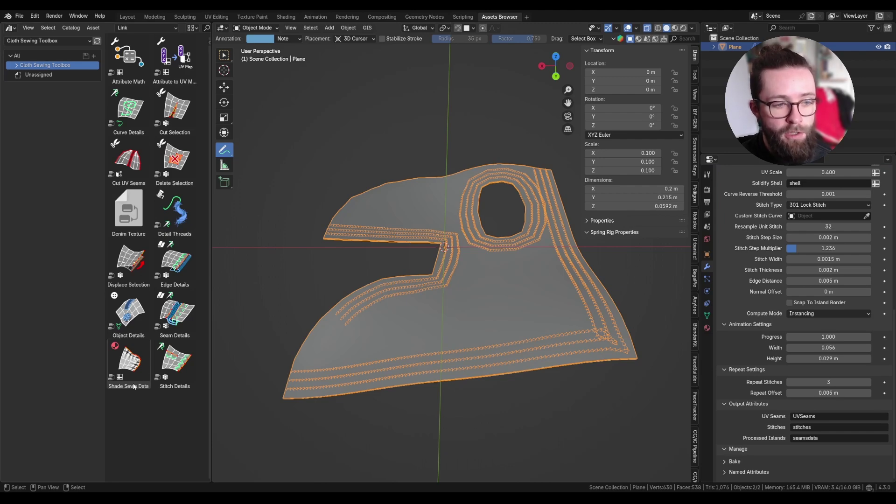
Switch to the Shading workspace and create a new material for the cloth.
{"action": "left_click", "coordinate": [286, 16]}
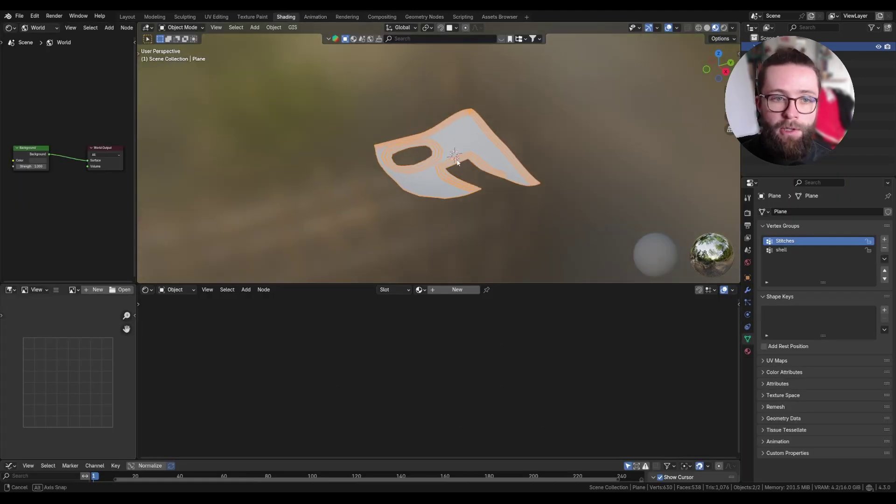
{"action": "scroll", "coordinate": [464, 164], "scroll_direction": "up", "scroll_amount": 3}
{"action": "middle_click_drag", "start_coordinate": [486, 166], "coordinate": [405, 169]}
{"action": "scroll", "coordinate": [438, 212], "scroll_direction": "down", "scroll_amount": 1}
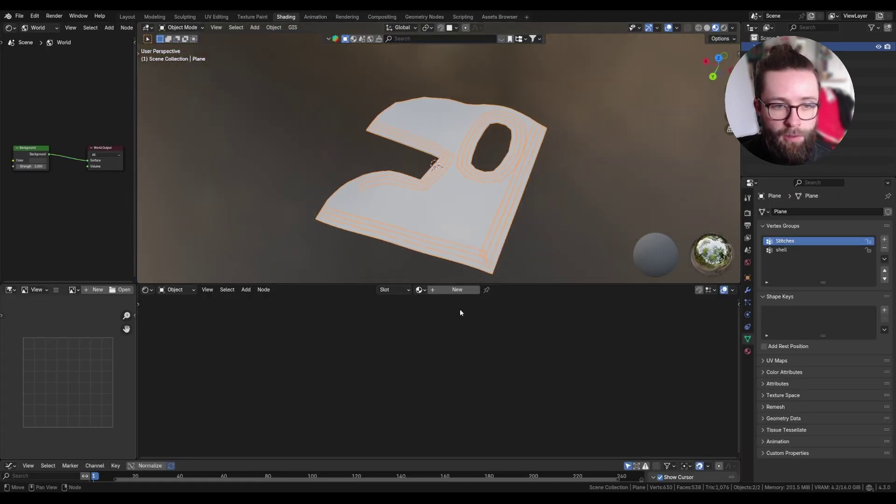
{"action": "scroll", "coordinate": [435, 266], "scroll_direction": "up", "scroll_amount": 3}
{"action": "middle_click_drag", "start_coordinate": [415, 222], "coordinate": [466, 216], "text": "shift"}
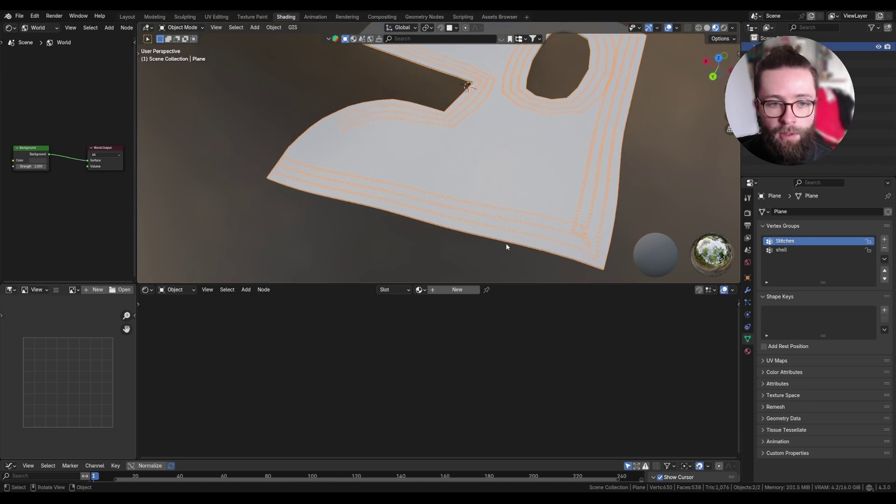
{"action": "left_click", "coordinate": [457, 289]}
Add an Attribute node that reads the UVSeams attribute and preview its Vector output on the cloth.
{"action": "key", "text": "shift+a"}
{"action": "type", "text": "attrib"}
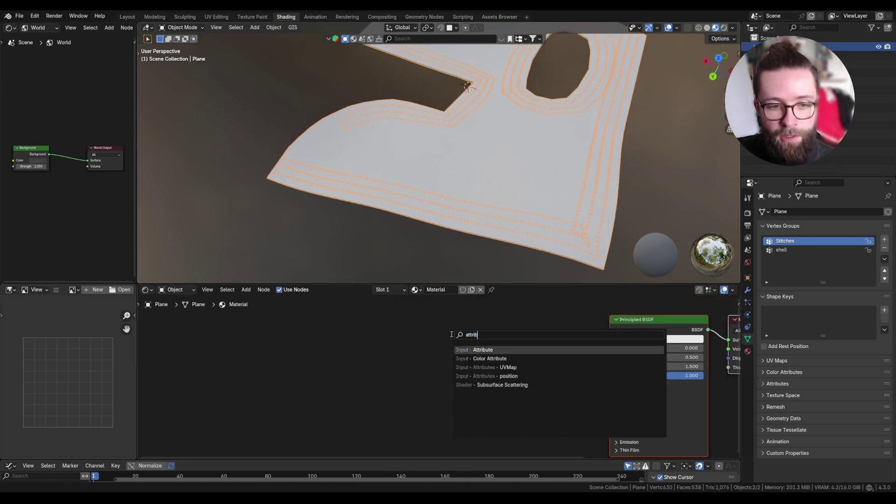
{"action": "key", "text": "Return"}
{"action": "left_click", "coordinate": [415, 398]}
{"action": "type", "text": "UVSeams"}
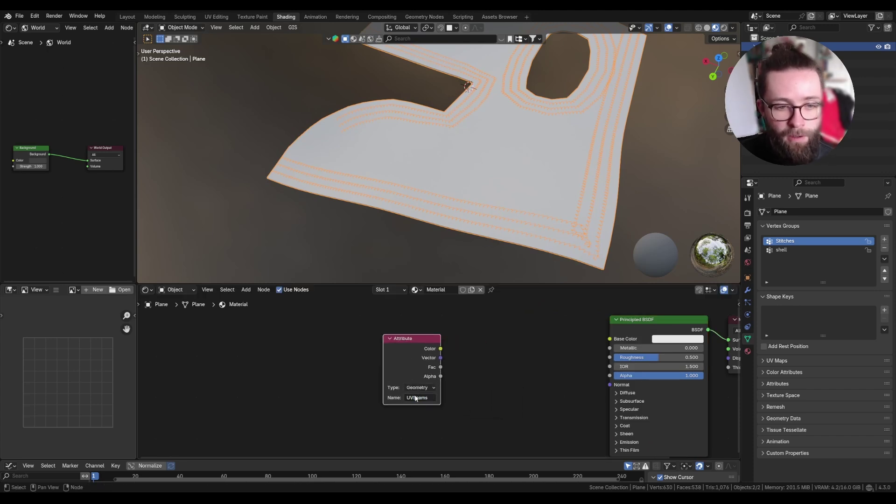
{"action": "key", "text": "Return"}
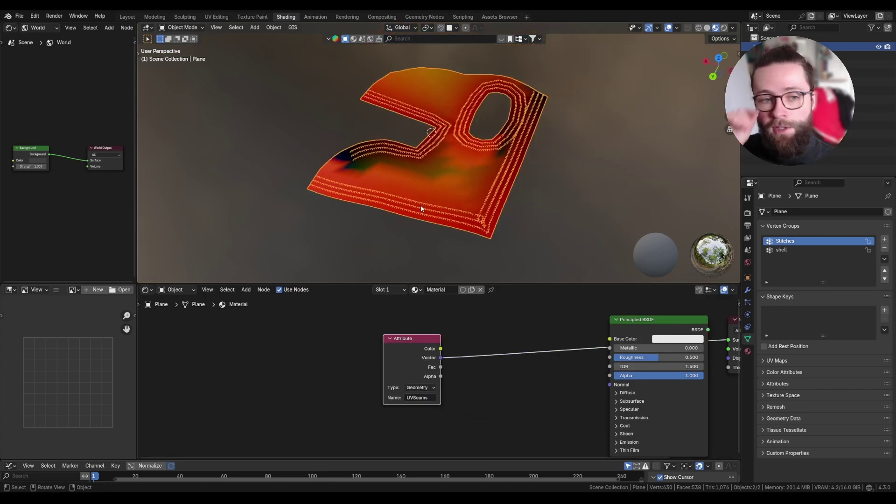
Connect the UVSeams Attribute node's Vector output to a new Separate XYZ node.
{"action": "left_click_drag", "start_coordinate": [385, 346], "coordinate": [261, 344]}
{"action": "left_click_drag", "start_coordinate": [316, 355], "coordinate": [352, 342]}
{"action": "type", "text": "s"}
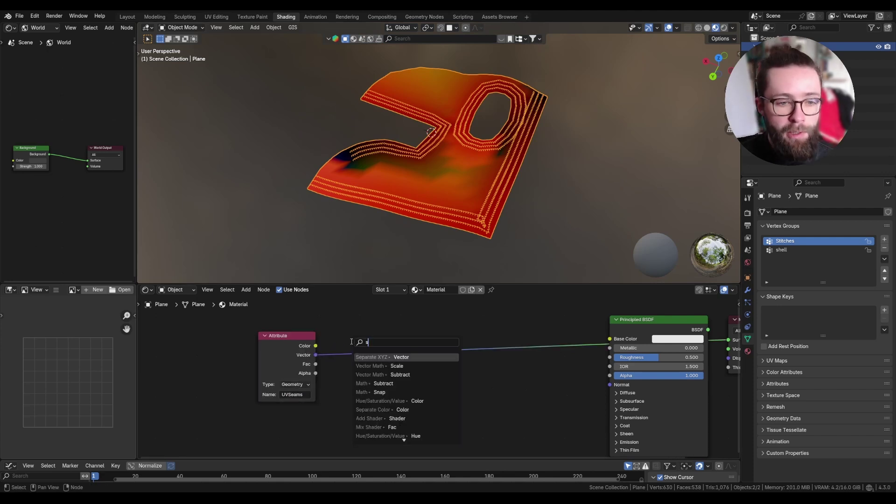
{"action": "key", "text": "BackSpace"}
{"action": "type", "text": "c"}
{"action": "key", "text": "BackSpace"}
{"action": "type", "text": "s"}
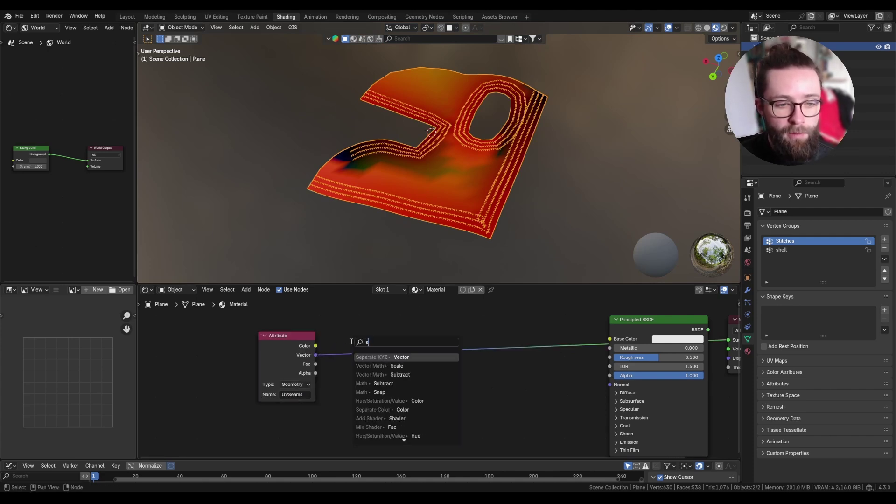
{"action": "left_click", "coordinate": [387, 357]}
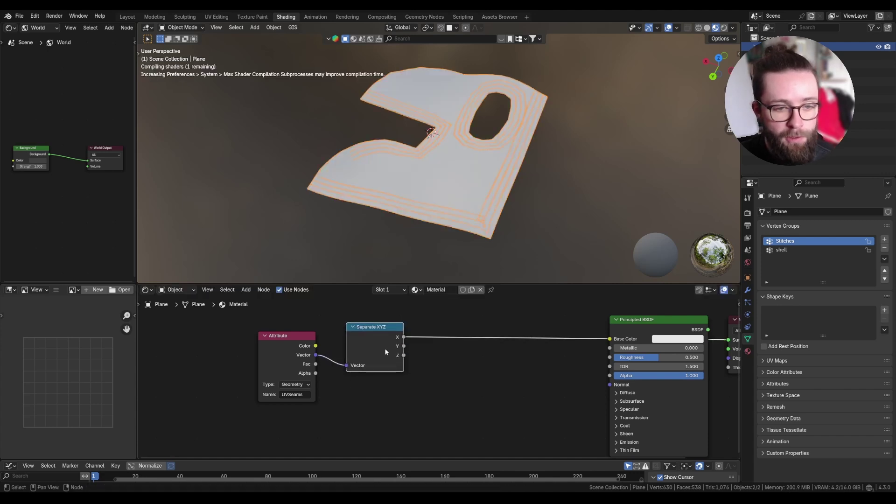
Remove the edge loops around the oval hole and the notch from the Stitches vertex group.
{"action": "key", "text": "Tab"}
{"action": "left_click", "coordinate": [502, 134], "text": "alt"}
{"action": "left_click", "coordinate": [424, 138], "text": "alt+shift"}
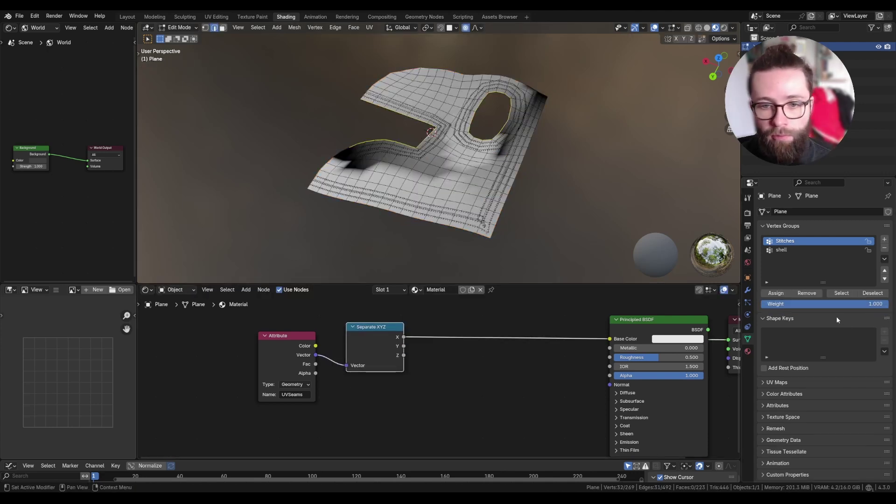
{"action": "left_click", "coordinate": [806, 294]}
{"action": "key", "text": "Tab"}
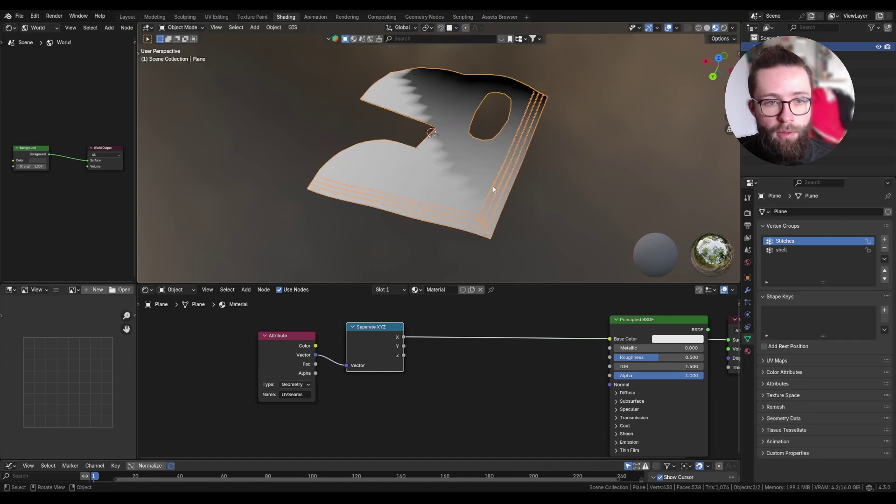
Remove the corner vertices beside the oval hole from the Stitches vertex group.
{"action": "key", "text": "Tab"}
{"action": "mouse_move", "coordinate": [560, 150]}
{"action": "left_mouse_down"}
{"action": "mouse_move", "coordinate": [535, 68]}
{"action": "mouse_move", "coordinate": [522, 60]}
{"action": "left_mouse_up"}
{"action": "left_click", "coordinate": [807, 293]}
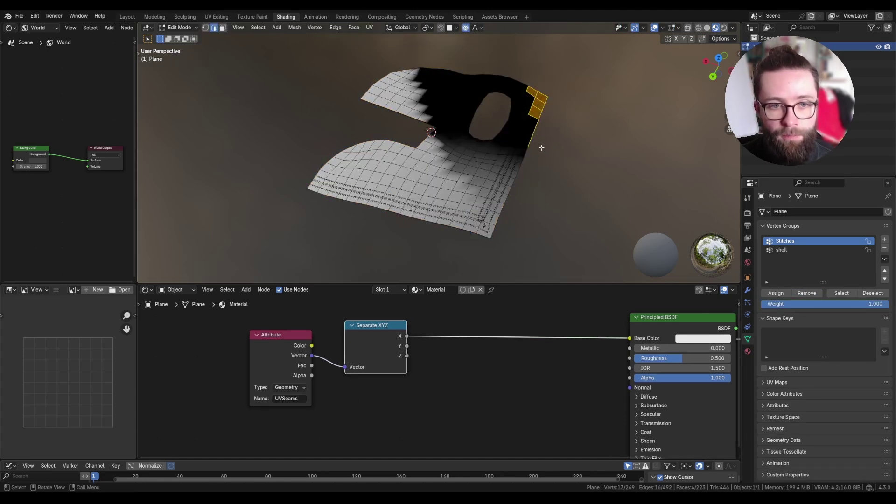
{"action": "key", "text": "Tab"}
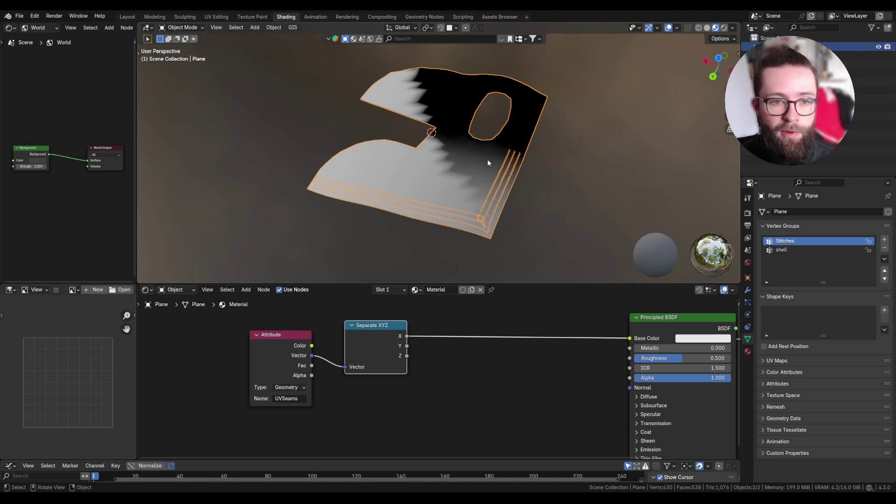
Add a Greater Than node after Separate XYZ, testing X with a threshold of 0.010 and Y with -0.020.
{"action": "key", "text": "shift+a"}
{"action": "type", "text": "grea"}
{"action": "left_click", "coordinate": [451, 345]}
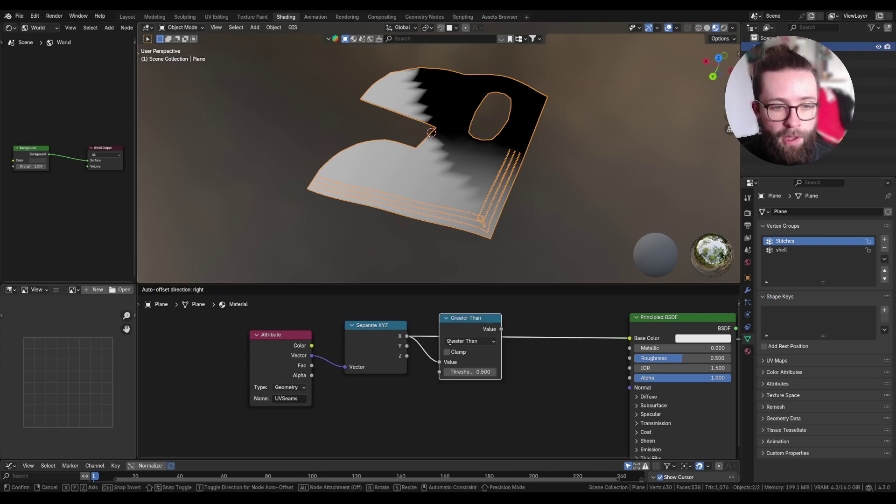
{"action": "left_click", "coordinate": [467, 326]}
{"action": "left_click_drag", "start_coordinate": [476, 372], "coordinate": [453, 372]}
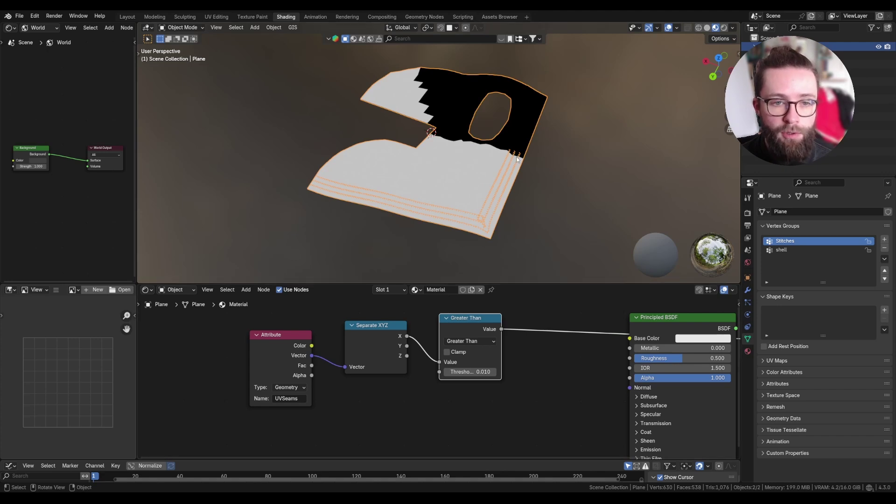
{"action": "left_click_drag", "start_coordinate": [469, 372], "coordinate": [514, 372]}
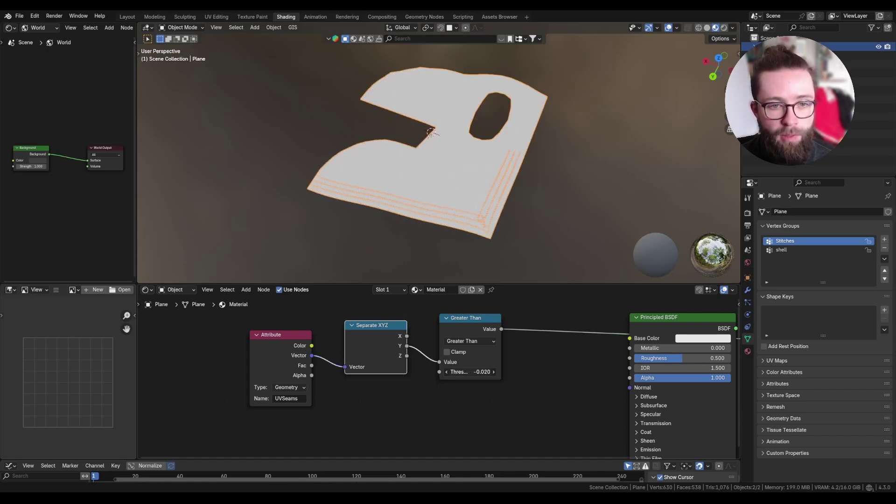
{"action": "mouse_move", "coordinate": [469, 372]}
{"action": "left_mouse_down"}
{"action": "mouse_move", "coordinate": [480, 372]}
{"action": "mouse_move", "coordinate": [465, 372]}
{"action": "left_mouse_up"}
Add a Combine XYZ node fed by the X and Y outputs of Separate XYZ.
{"action": "left_click_drag", "start_coordinate": [407, 346], "coordinate": [440, 317]}
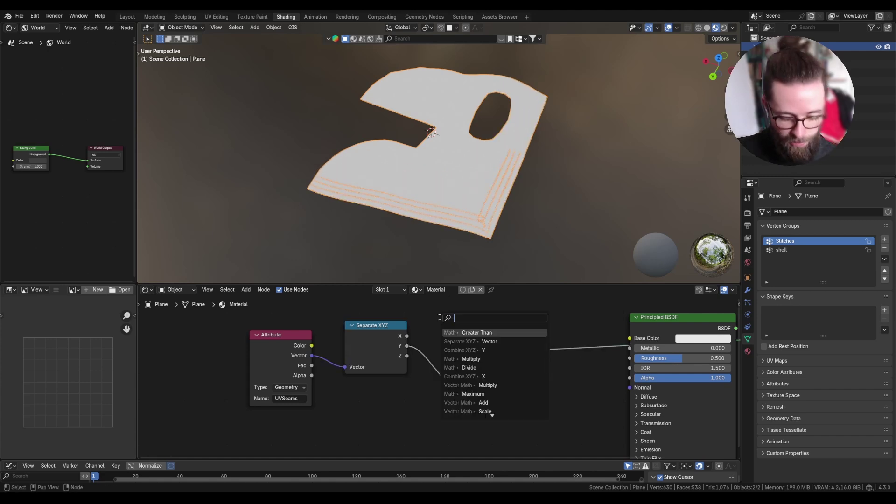
{"action": "type", "text": "cim"}
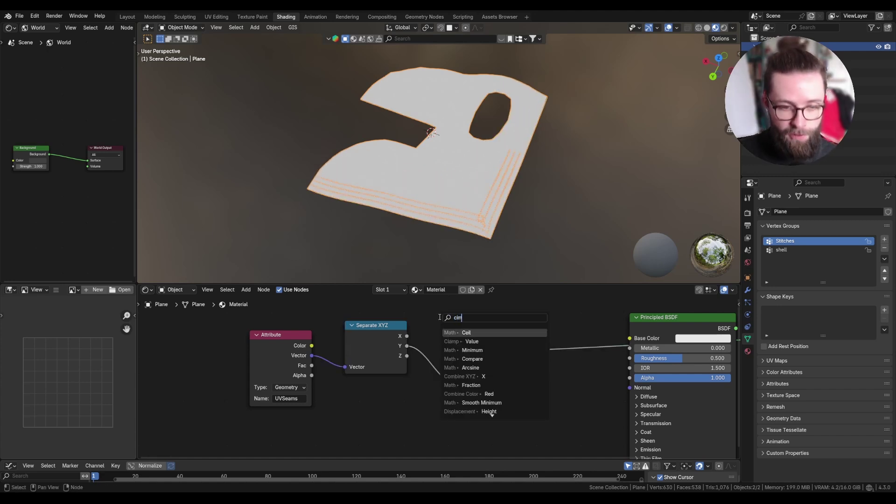
{"action": "key", "text": "ctrl+a"}
{"action": "type", "text": "com"}
{"action": "left_click_drag", "start_coordinate": [406, 366], "coordinate": [450, 320]}
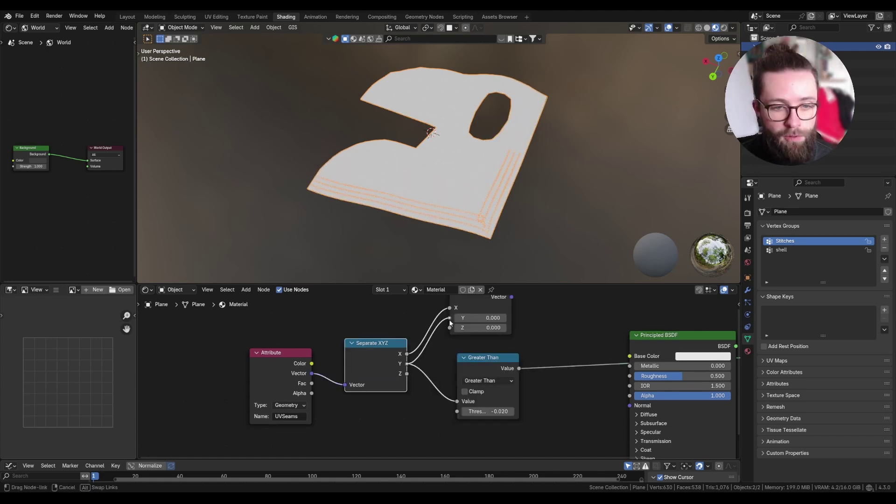
{"action": "middle_click_drag", "start_coordinate": [451, 329], "coordinate": [406, 397]}
Connect the Combine XYZ vector to a new Noise Texture, preview it and set its Scale to 66.900.
{"action": "left_click_drag", "start_coordinate": [466, 368], "coordinate": [494, 358]}
{"action": "type", "text": "nois"}
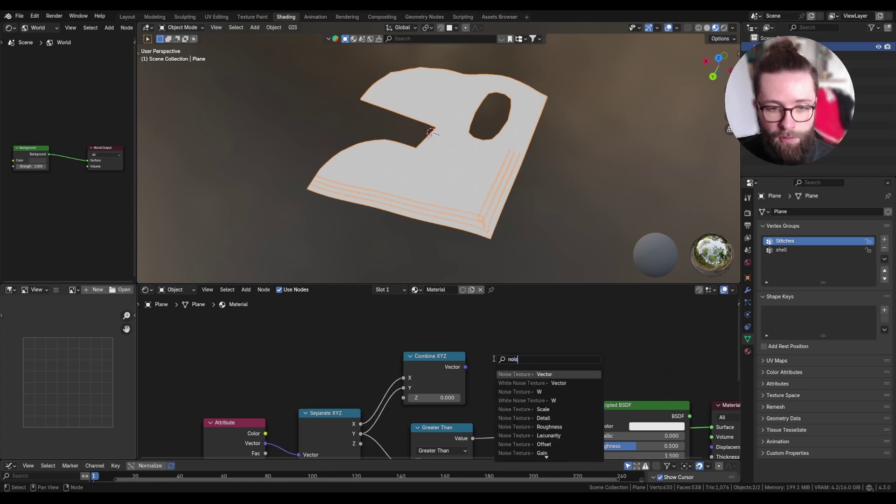
{"action": "left_click", "coordinate": [504, 373]}
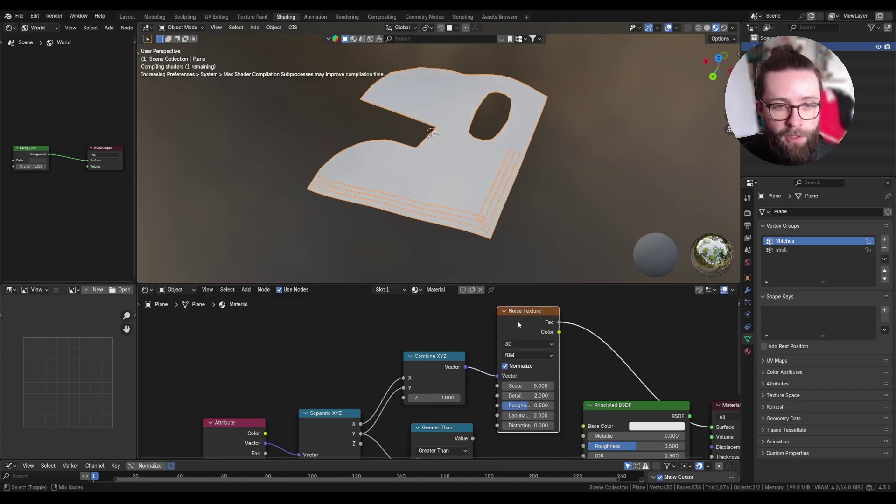
{"action": "left_click_drag", "start_coordinate": [528, 386], "coordinate": [575, 386]}
{"action": "scroll", "coordinate": [410, 225], "scroll_direction": "up", "scroll_amount": 2}
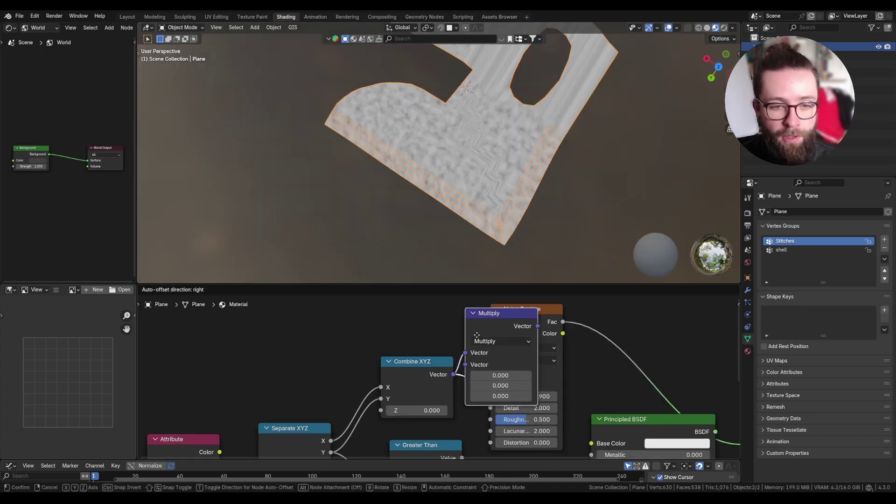
Insert a vector Multiply node before the Noise Texture with factors 1.000, 0.380 and 1.000 to stretch the noise.
{"action": "left_click", "coordinate": [486, 334]}
{"action": "mouse_move", "coordinate": [509, 372]}
{"action": "left_mouse_down"}
{"action": "mouse_move", "coordinate": [510, 392]}
{"action": "mouse_move", "coordinate": [471, 382]}
{"action": "mouse_move", "coordinate": [513, 382]}
{"action": "left_mouse_up"}
{"action": "type", "text": "1"}
{"action": "key", "text": "Return"}
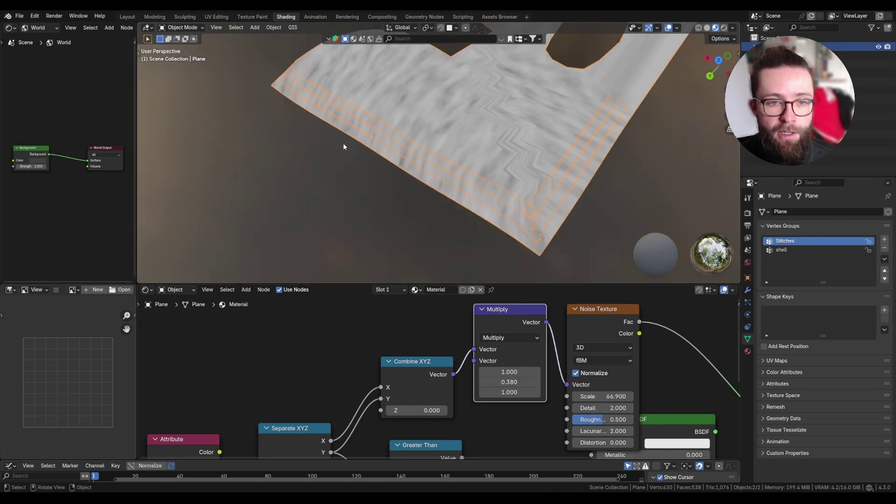
{"action": "middle_click_drag", "start_coordinate": [343, 143], "coordinate": [404, 157]}
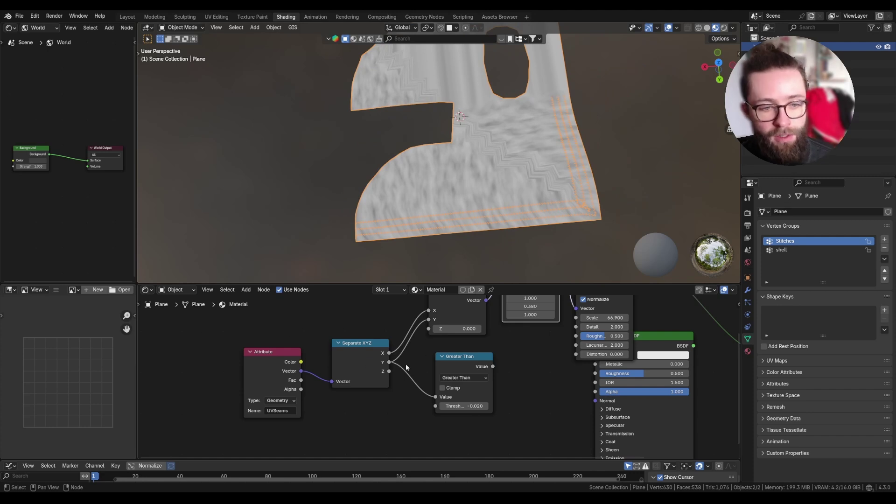
Preview the Greater Than output on the cloth with the Annotate tool active, and set its Threshold to -0.010.
{"action": "left_click", "coordinate": [453, 367], "text": "ctrl+shift"}
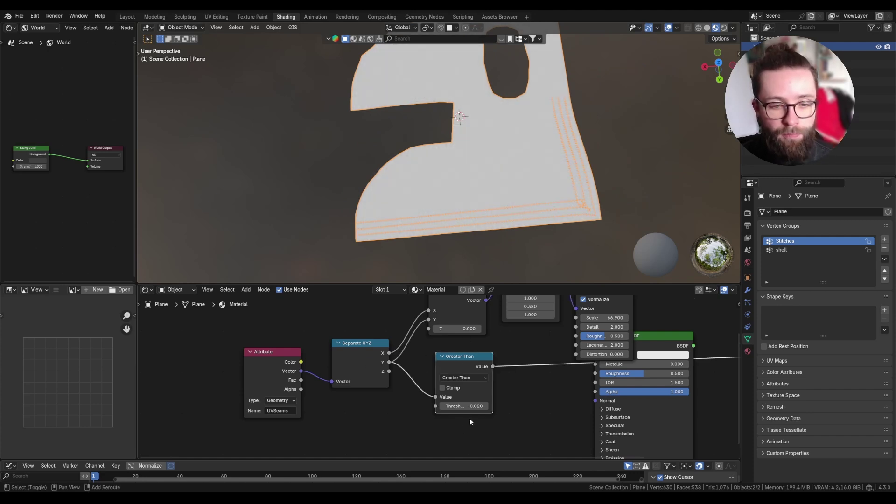
{"action": "key", "text": "ctrl+z"}
{"action": "key", "text": "t"}
{"action": "left_click", "coordinate": [149, 149]}
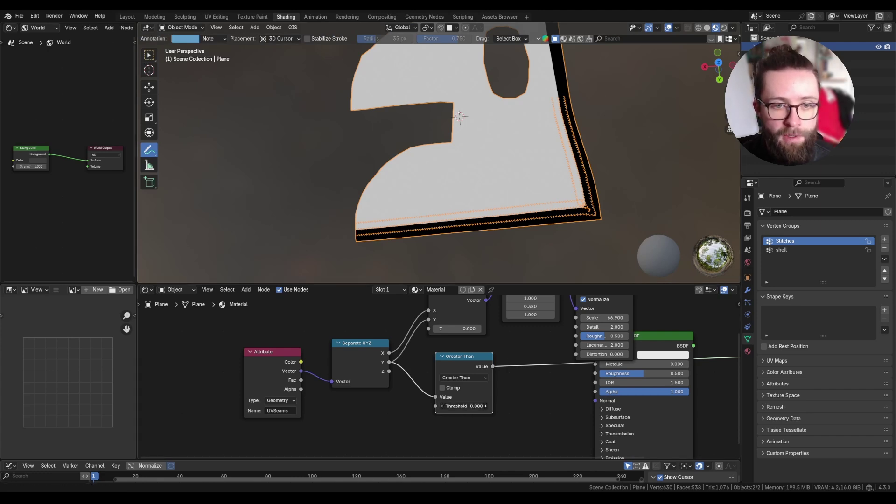
{"action": "mouse_move", "coordinate": [464, 406]}
{"action": "left_mouse_down"}
{"action": "mouse_move", "coordinate": [473, 406]}
{"action": "mouse_move", "coordinate": [455, 407]}
{"action": "left_mouse_up"}
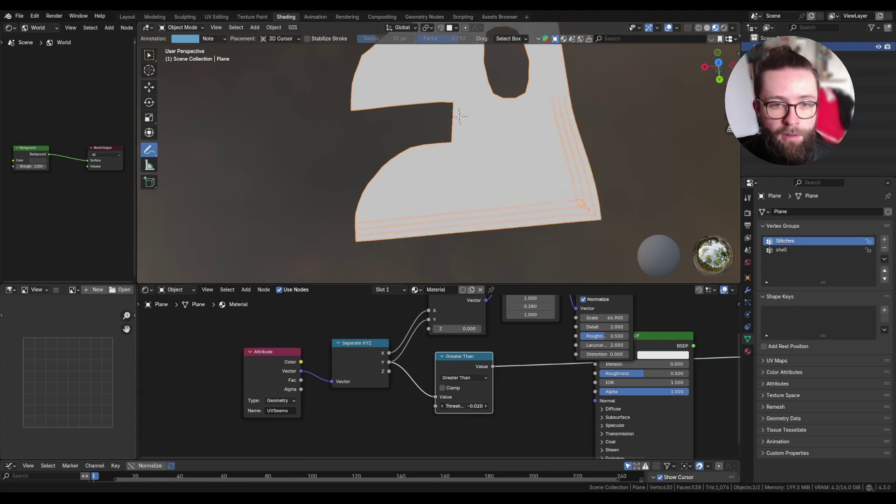
{"action": "left_click", "coordinate": [486, 406]}
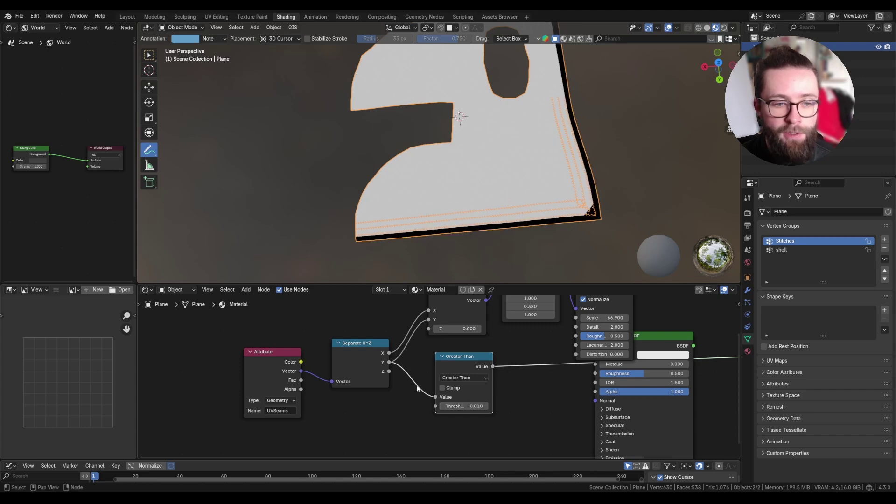
Test the Z output of Separate XYZ in the Greater Than node with Threshold 0.030, marking its direction with a temporary annotation arrow.
{"action": "left_click_drag", "start_coordinate": [389, 372], "coordinate": [435, 397]}
{"action": "middle_click_drag", "start_coordinate": [572, 99], "coordinate": [572, 110], "text": "shift"}
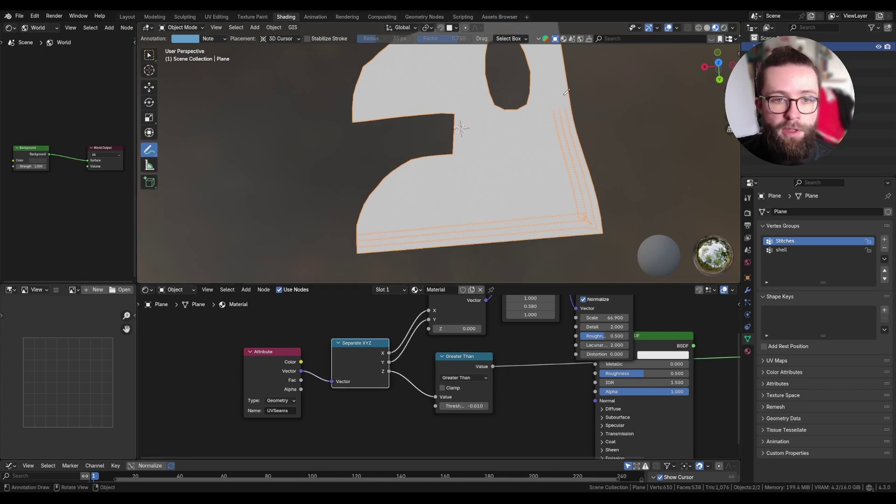
{"action": "left_click_drag", "start_coordinate": [551, 57], "coordinate": [551, 63]}
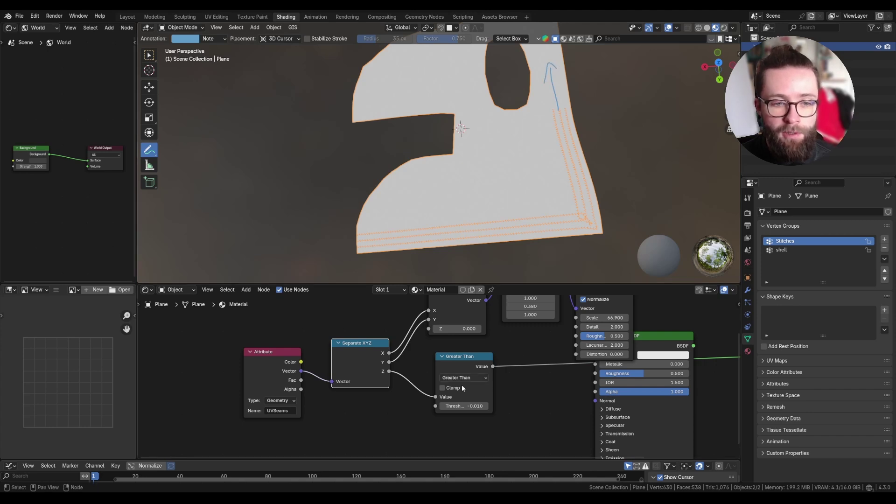
{"action": "left_click_drag", "start_coordinate": [455, 405], "coordinate": [467, 405]}
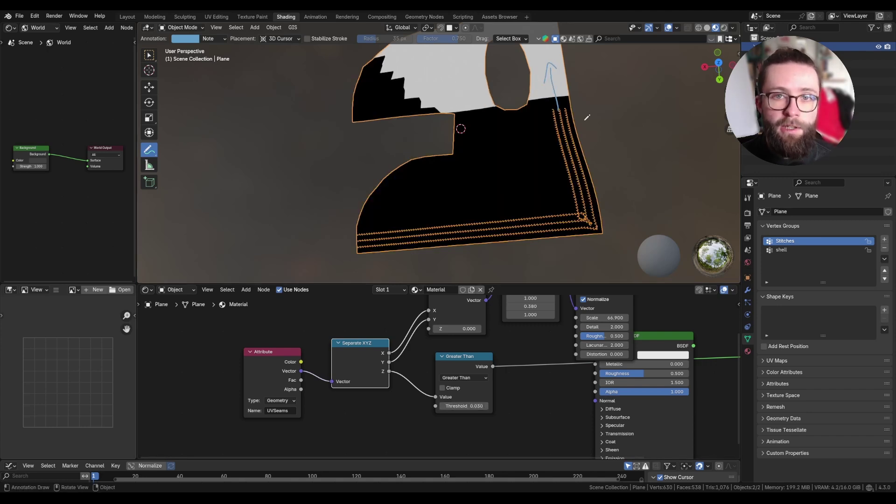
{"action": "middle_click_drag", "start_coordinate": [583, 113], "coordinate": [585, 138], "text": "shift"}
{"action": "mouse_move", "coordinate": [552, 91]}
{"action": "left_mouse_down", "text": "ctrl"}
{"action": "mouse_move", "coordinate": [559, 137]}
{"action": "mouse_move", "coordinate": [540, 100]}
{"action": "left_mouse_up", "text": "ctrl"}
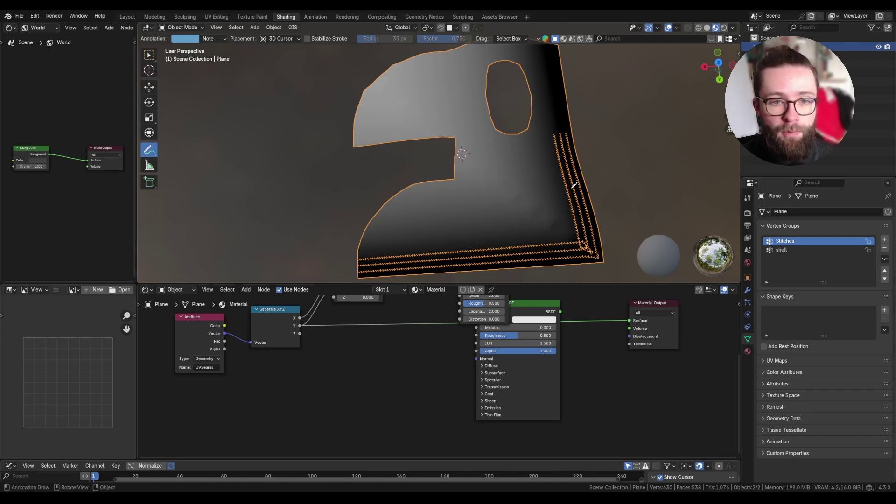
Annotate arrows across and along the side seam on the cloth, and preview the Z output of Separate XYZ.
{"action": "left_click_drag", "start_coordinate": [572, 186], "coordinate": [509, 187]}
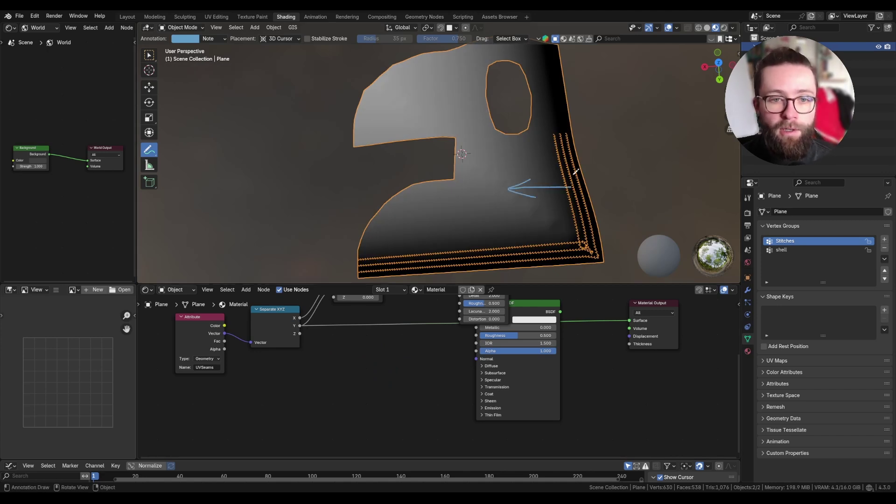
{"action": "left_click", "coordinate": [294, 334], "text": "ctrl+shift"}
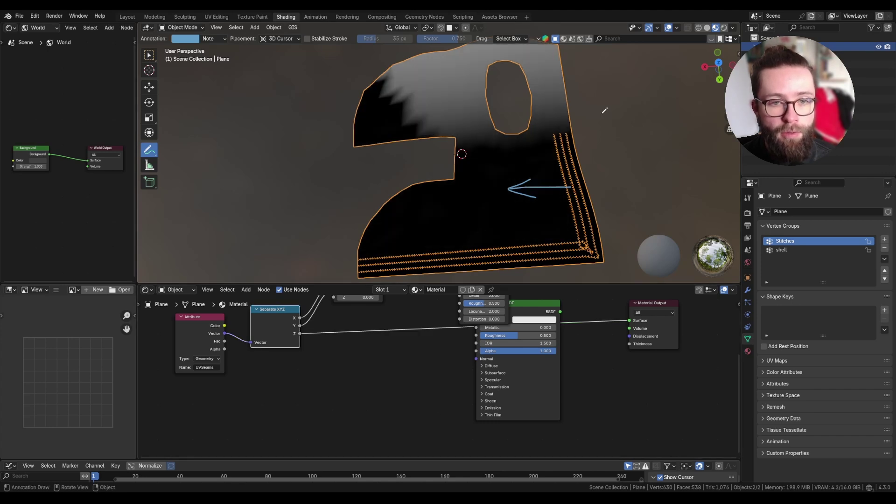
{"action": "left_click_drag", "start_coordinate": [565, 79], "coordinate": [571, 91]}
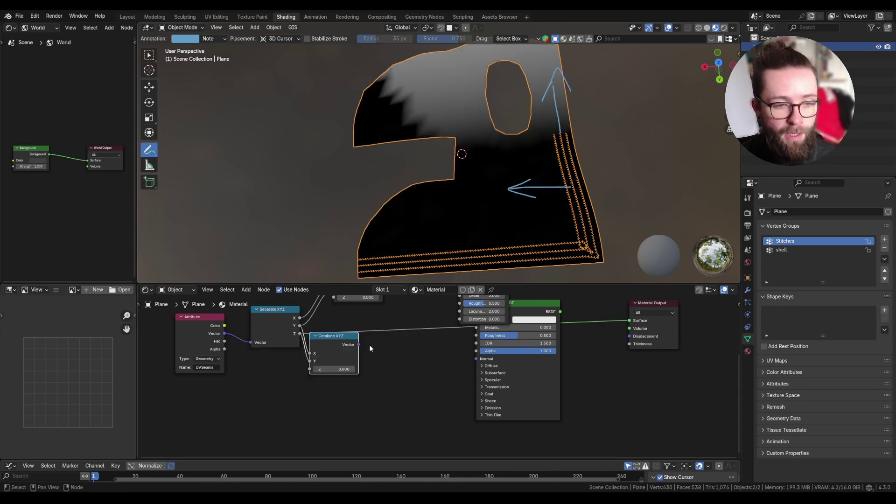
Add a Length node fed by the second Combine XYZ vector and preview its value on the cloth.
{"action": "left_click_drag", "start_coordinate": [359, 344], "coordinate": [377, 350]}
{"action": "type", "text": "lengt"}
{"action": "left_click", "coordinate": [381, 362]}
{"action": "left_click", "coordinate": [376, 354]}
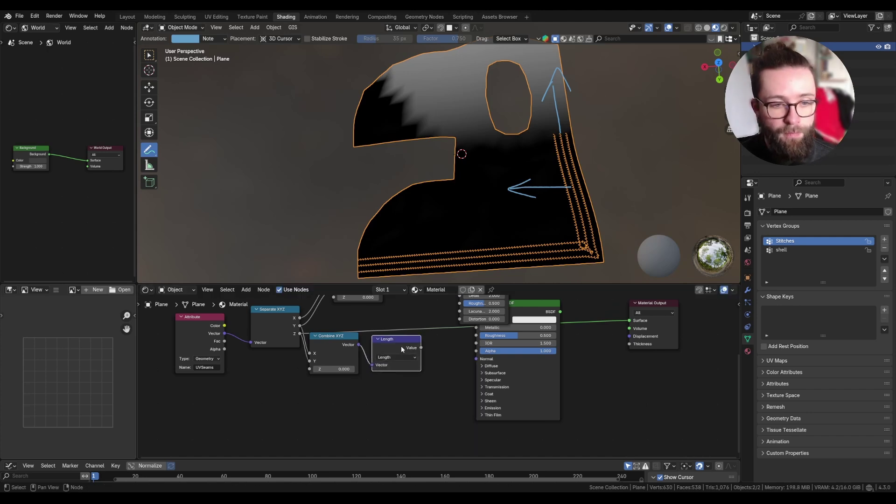
{"action": "left_click", "coordinate": [400, 351], "text": "ctrl+shift"}
Add a Color Ramp after the Length node and adjust its stop to tighten the gradient around the seams.
{"action": "middle_click_drag", "start_coordinate": [420, 353], "coordinate": [304, 362]}
{"action": "left_click_drag", "start_coordinate": [305, 357], "coordinate": [328, 373]}
{"action": "type", "text": "coor ram"}
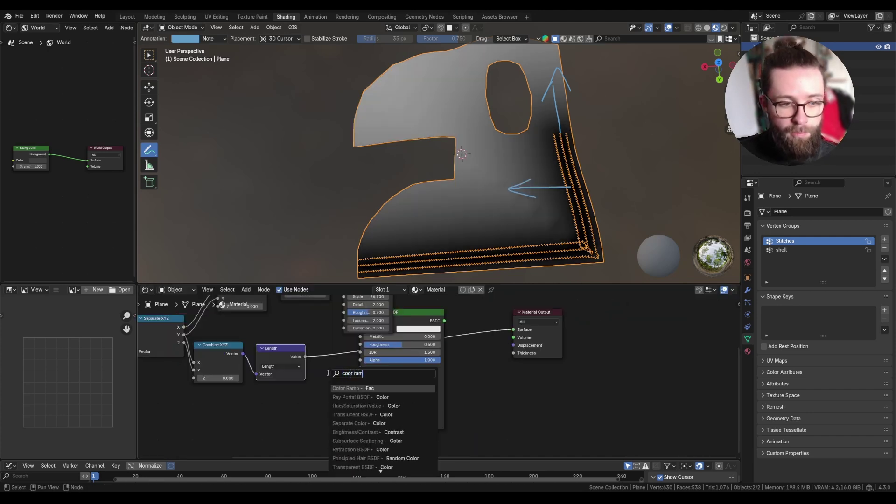
{"action": "left_click", "coordinate": [346, 397]}
{"action": "mouse_move", "coordinate": [325, 400]}
{"action": "left_mouse_down"}
{"action": "mouse_move", "coordinate": [346, 401]}
{"action": "mouse_move", "coordinate": [331, 401]}
{"action": "left_mouse_up"}
Add a Mix node with the Noise Texture Fac in A and the Color Ramp color as Factor, and preview it.
{"action": "middle_click_drag", "start_coordinate": [365, 377], "coordinate": [368, 406]}
{"action": "scroll", "coordinate": [387, 322], "scroll_direction": "down", "scroll_amount": 1}
{"action": "middle_click_drag", "start_coordinate": [387, 321], "coordinate": [397, 373]}
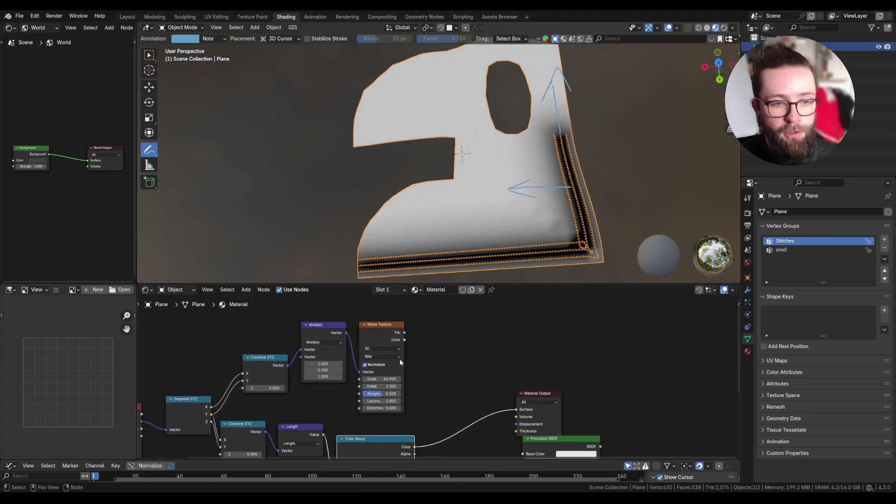
{"action": "scroll", "coordinate": [404, 344], "scroll_direction": "down", "scroll_amount": 2, "text": "shift"}
{"action": "left_click_drag", "start_coordinate": [402, 322], "coordinate": [460, 340]}
{"action": "type", "text": "mix"}
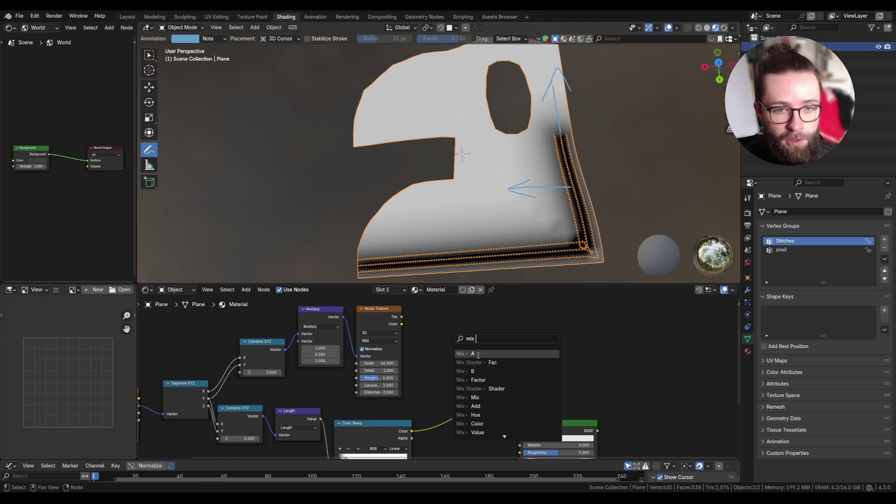
{"action": "left_click", "coordinate": [478, 355]}
{"action": "left_click", "coordinate": [458, 383]}
{"action": "left_click_drag", "start_coordinate": [412, 432], "coordinate": [449, 357]}
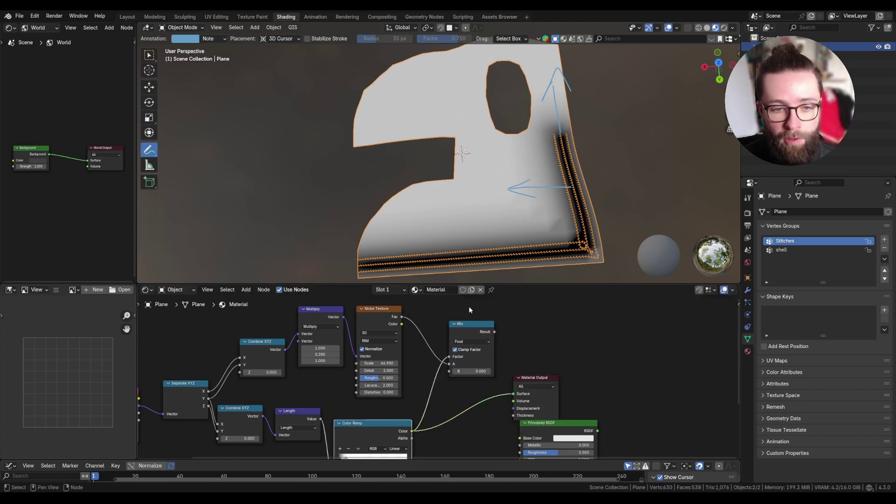
{"action": "left_click", "coordinate": [473, 327], "text": "ctrl+shift"}
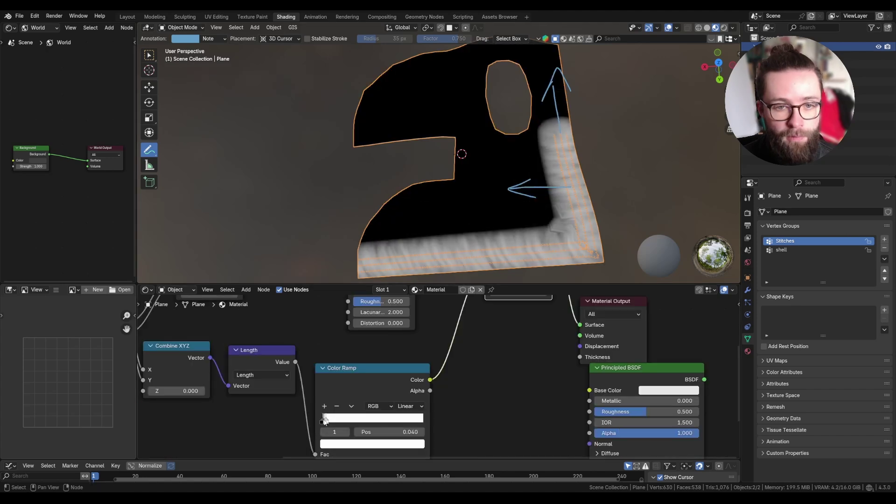
Move Color Ramp stop 1 to position 0.025 and inspect the masked noise along the seams.
{"action": "left_click_drag", "start_coordinate": [325, 419], "coordinate": [325, 421]}
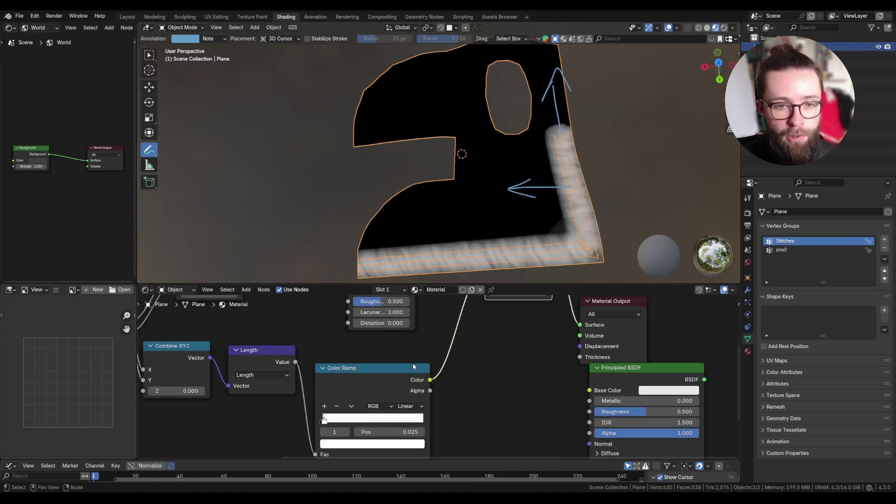
{"action": "scroll", "coordinate": [511, 252], "scroll_direction": "down", "scroll_amount": 1}
{"action": "middle_click_drag", "start_coordinate": [539, 210], "coordinate": [430, 213]}
{"action": "scroll", "coordinate": [431, 214], "scroll_direction": "up", "scroll_amount": 4}
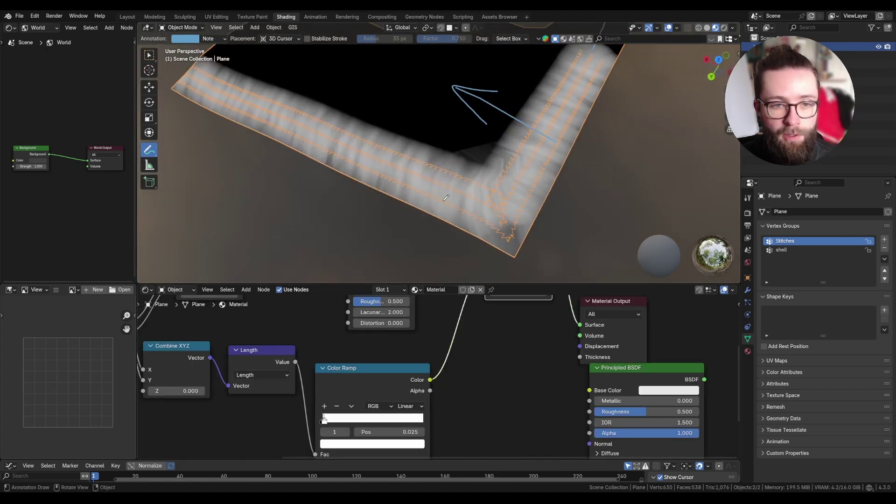
{"action": "scroll", "coordinate": [462, 226], "scroll_direction": "down", "scroll_amount": 4}
{"action": "middle_click_drag", "start_coordinate": [514, 178], "coordinate": [531, 197]}
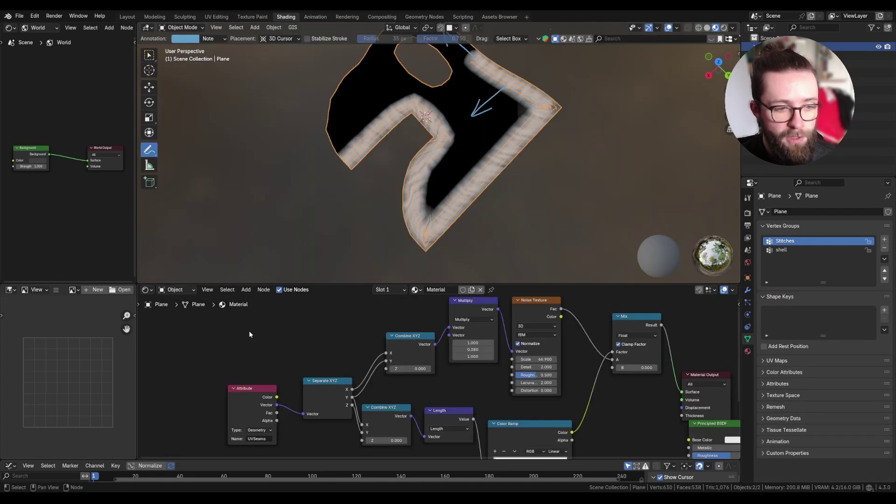
Add an Attribute node reading UVMap, feed its vector into the Multiply node, and annotate strokes across the cloth.
{"action": "key", "text": "shift+a"}
{"action": "left_click", "coordinate": [245, 323]}
{"action": "type", "text": "uvs"}
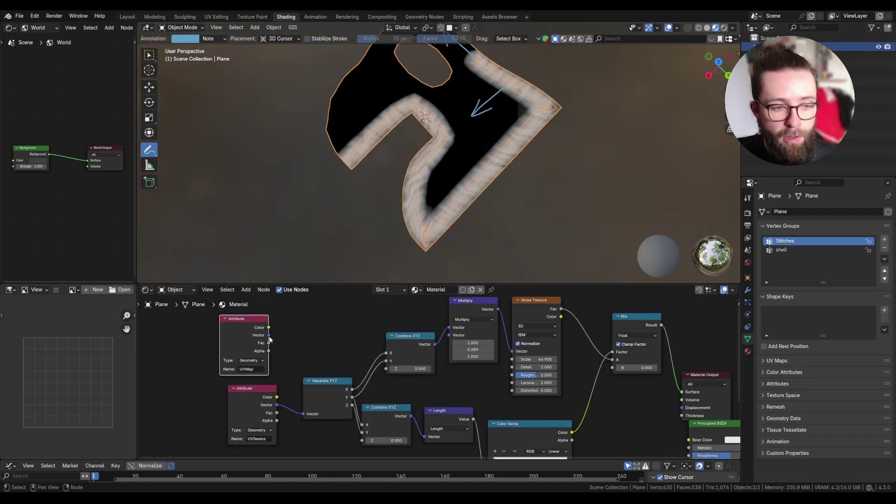
{"action": "left_click_drag", "start_coordinate": [269, 335], "coordinate": [449, 327]}
{"action": "middle_click_drag", "start_coordinate": [490, 154], "coordinate": [443, 146]}
{"action": "left_click_drag", "start_coordinate": [382, 84], "coordinate": [384, 183]}
{"action": "left_click_drag", "start_coordinate": [413, 63], "coordinate": [439, 186]}
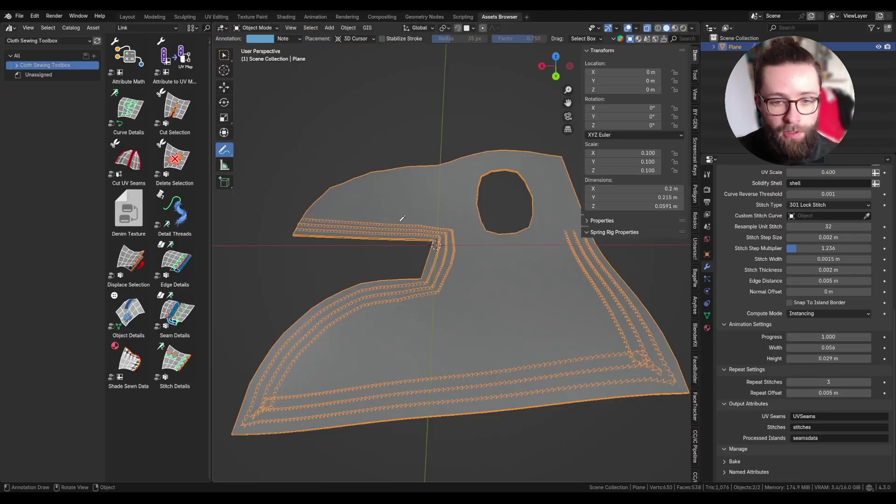
Activate the selection tool and add a Bézier curve at the scene origin.
{"action": "scroll", "coordinate": [299, 145], "scroll_direction": "down", "scroll_amount": 2}
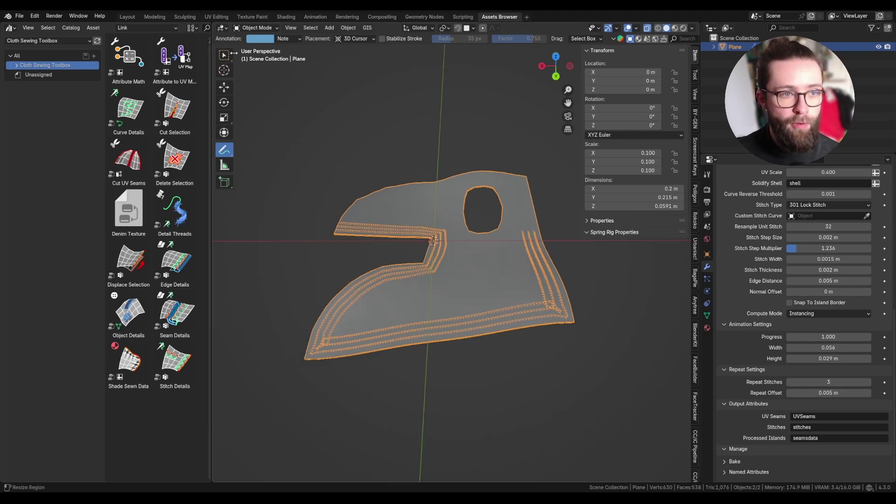
{"action": "left_click", "coordinate": [224, 55]}
{"action": "key", "text": "shift+a"}
{"action": "mouse_move", "coordinate": [269, 142]}
{"action": "left_click", "coordinate": [339, 144]}
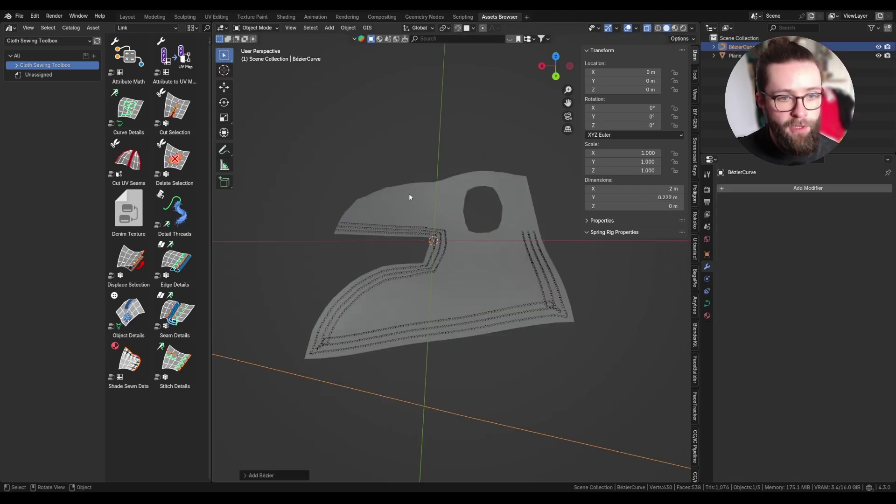
Delete all control points of the new Bézier curve in Edit Mode.
{"action": "middle_click_drag", "start_coordinate": [444, 261], "coordinate": [433, 265]}
{"action": "scroll", "coordinate": [446, 285], "scroll_direction": "down", "scroll_amount": 12}
{"action": "scroll", "coordinate": [446, 284], "scroll_direction": "up", "scroll_amount": 2}
{"action": "scroll", "coordinate": [515, 285], "scroll_direction": "up", "scroll_amount": 2}
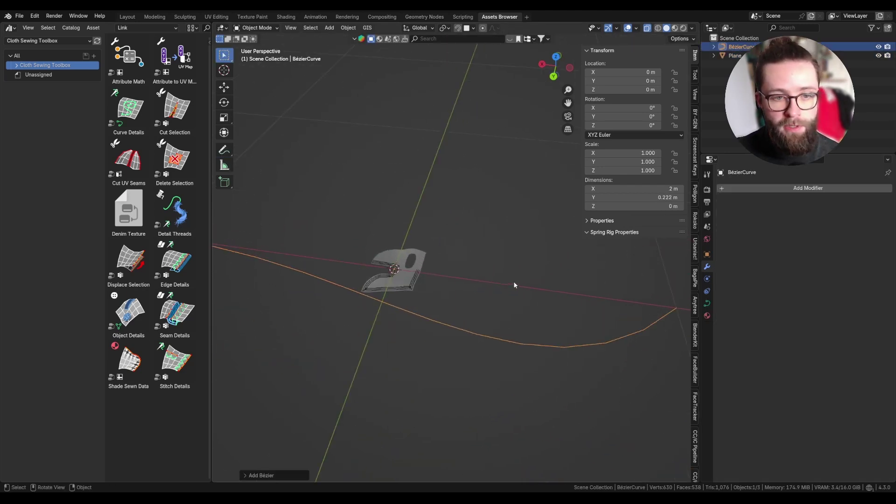
{"action": "scroll", "coordinate": [515, 285], "scroll_direction": "down", "scroll_amount": 3}
{"action": "key", "text": "Tab"}
{"action": "key", "text": "x"}
{"action": "left_click", "coordinate": [514, 282]}
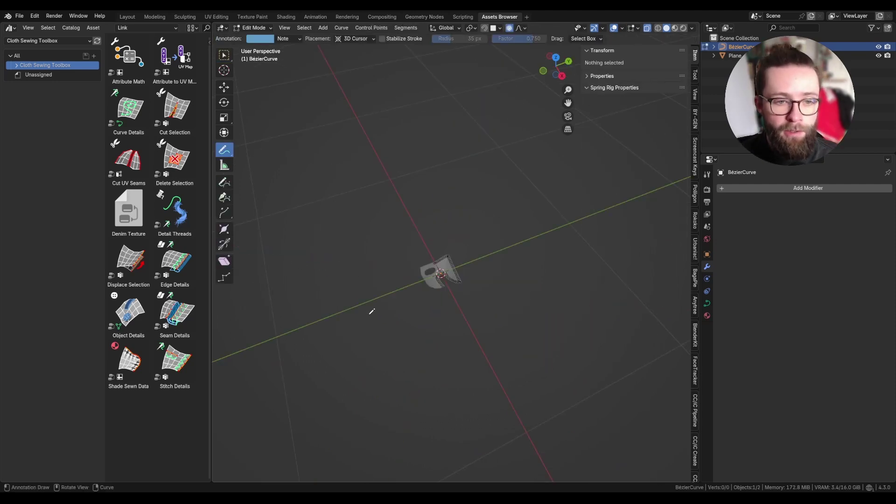
Annotate an arrow along the Y axis across the cloth and erase it again.
{"action": "left_click_drag", "start_coordinate": [308, 324], "coordinate": [537, 227]}
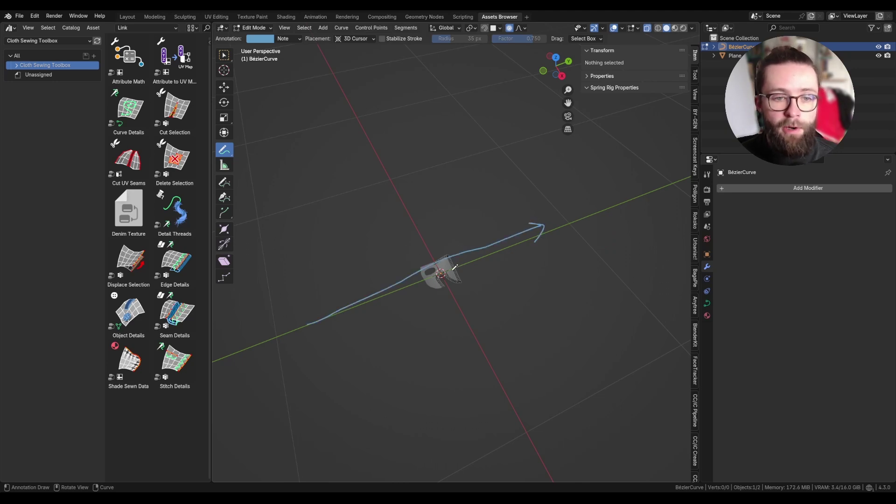
{"action": "mouse_move", "coordinate": [444, 270]}
{"action": "left_mouse_down"}
{"action": "mouse_move", "coordinate": [449, 163]}
{"action": "mouse_move", "coordinate": [430, 266]}
{"action": "mouse_move", "coordinate": [244, 346]}
{"action": "left_mouse_up"}
{"action": "left_click_drag", "start_coordinate": [428, 281], "coordinate": [557, 220], "text": "ctrl"}
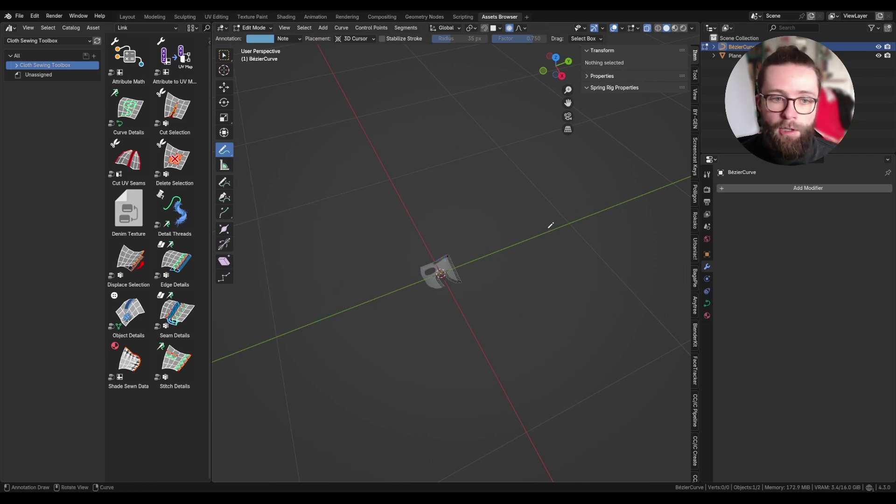
Draw a wavy freehand curve along the Y axis through the cloth and a second curved stroke beside it.
{"action": "left_click", "coordinate": [224, 183]}
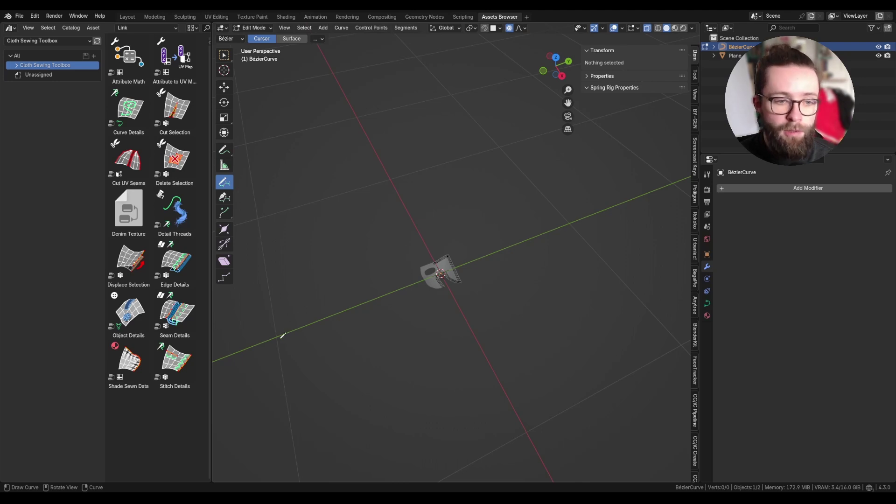
{"action": "mouse_move", "coordinate": [305, 326]}
{"action": "left_mouse_down"}
{"action": "mouse_move", "coordinate": [374, 201]}
{"action": "mouse_move", "coordinate": [551, 238]}
{"action": "mouse_move", "coordinate": [565, 219]}
{"action": "left_mouse_up"}
{"action": "middle_click_drag", "start_coordinate": [565, 220], "coordinate": [433, 404]}
{"action": "left_click_drag", "start_coordinate": [433, 404], "coordinate": [514, 312]}
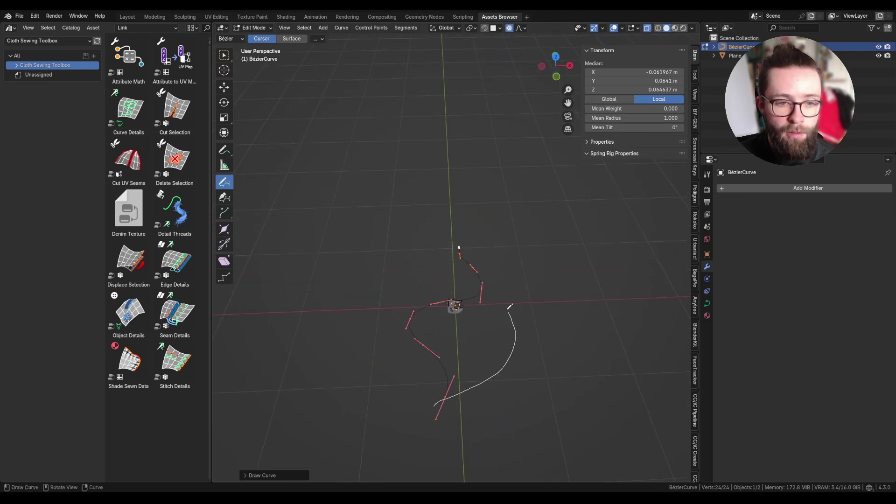
{"action": "left_click_drag", "start_coordinate": [456, 254], "coordinate": [448, 244]}
Enable the Normals overlay for curve editing at 0.16 and view the drawn curves from another angle.
{"action": "key", "text": "Tab"}
{"action": "mouse_move", "coordinate": [468, 264]}
{"action": "middle_mouse_down"}
{"action": "mouse_move", "coordinate": [484, 291]}
{"action": "mouse_move", "coordinate": [455, 311]}
{"action": "mouse_move", "coordinate": [413, 266]}
{"action": "middle_mouse_up"}
{"action": "key", "text": "Tab"}
{"action": "left_click", "coordinate": [692, 29]}
{"action": "left_click", "coordinate": [623, 29]}
{"action": "left_click", "coordinate": [633, 29]}
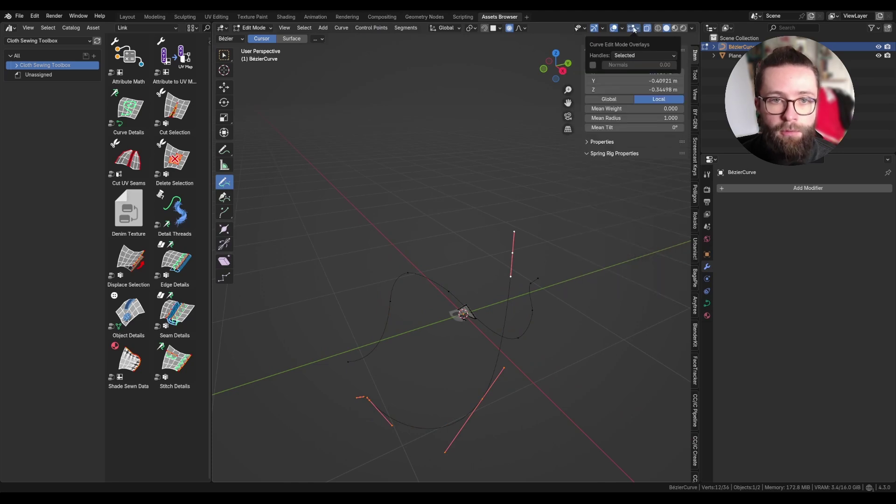
{"action": "left_click", "coordinate": [595, 65]}
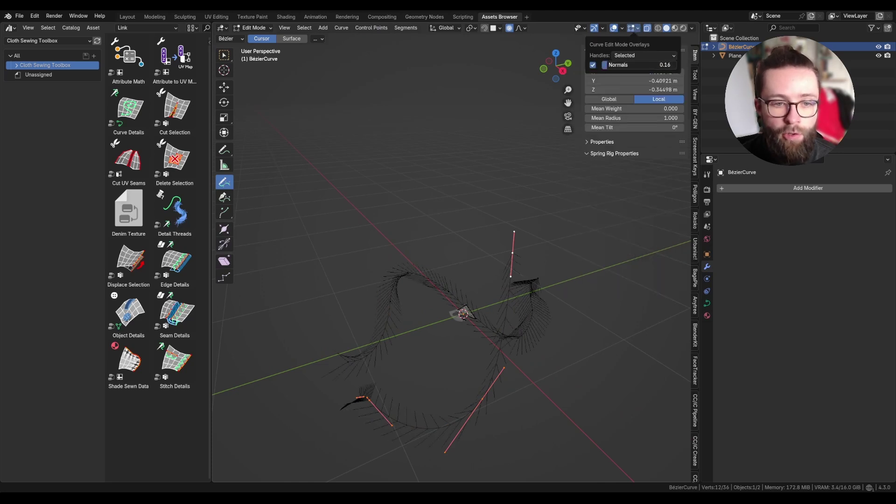
{"action": "middle_click_drag", "start_coordinate": [437, 321], "coordinate": [403, 326]}
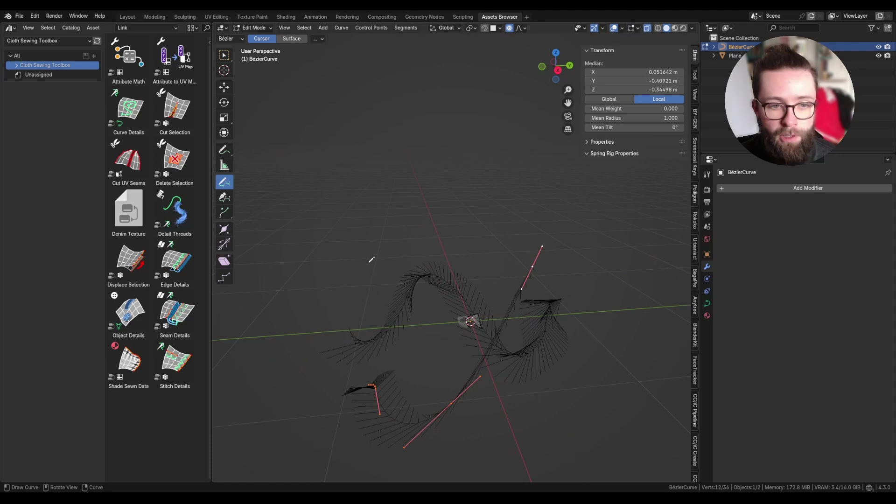
{"action": "left_click_drag", "start_coordinate": [386, 254], "coordinate": [539, 237]}
{"action": "key", "text": "ctrl+z"}
{"action": "key", "text": "ctrl+z"}
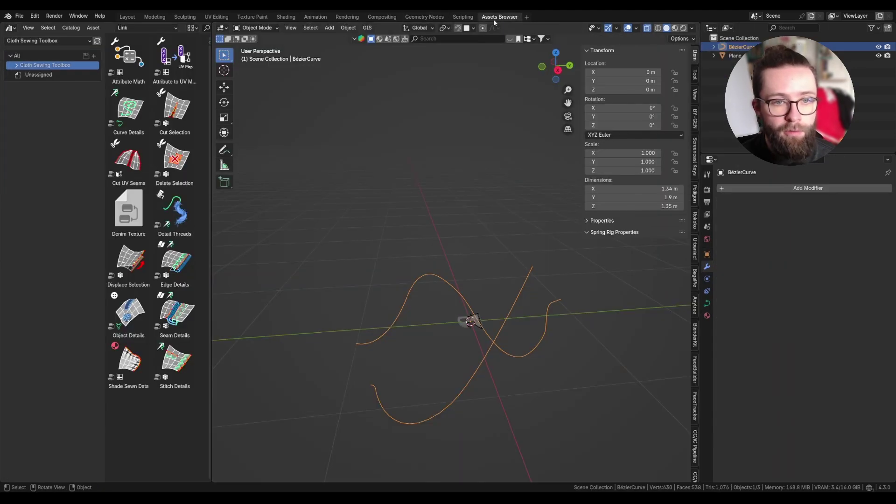
Select the cloth Plane and assign BézierCurve as the Custom Stitch Curve of its Stitch Details modifier.
{"action": "scroll", "coordinate": [471, 325], "scroll_direction": "up", "scroll_amount": 5}
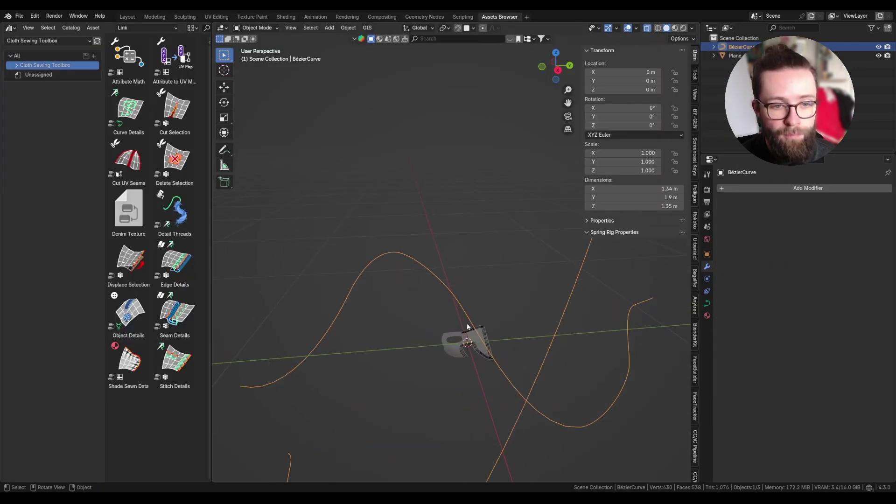
{"action": "left_click", "coordinate": [478, 329]}
{"action": "scroll", "coordinate": [462, 313], "scroll_direction": "up", "scroll_amount": 3}
{"action": "scroll", "coordinate": [843, 350], "scroll_direction": "down", "scroll_amount": 8}
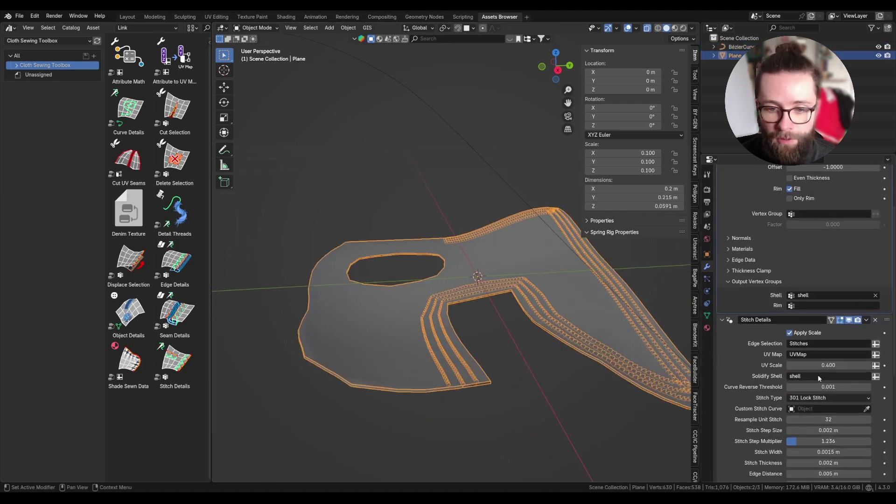
{"action": "left_click", "coordinate": [837, 339]}
{"action": "left_click", "coordinate": [823, 351]}
Set Repeat Stitches to 1 in the Stitch Details modifier.
{"action": "scroll", "coordinate": [414, 366], "scroll_direction": "up", "scroll_amount": 5}
{"action": "scroll", "coordinate": [342, 262], "scroll_direction": "down", "scroll_amount": 3}
{"action": "middle_click_drag", "start_coordinate": [340, 264], "coordinate": [546, 254]}
{"action": "scroll", "coordinate": [811, 383], "scroll_direction": "down", "scroll_amount": 5}
{"action": "left_click", "coordinate": [811, 382]}
{"action": "key", "text": "Return"}
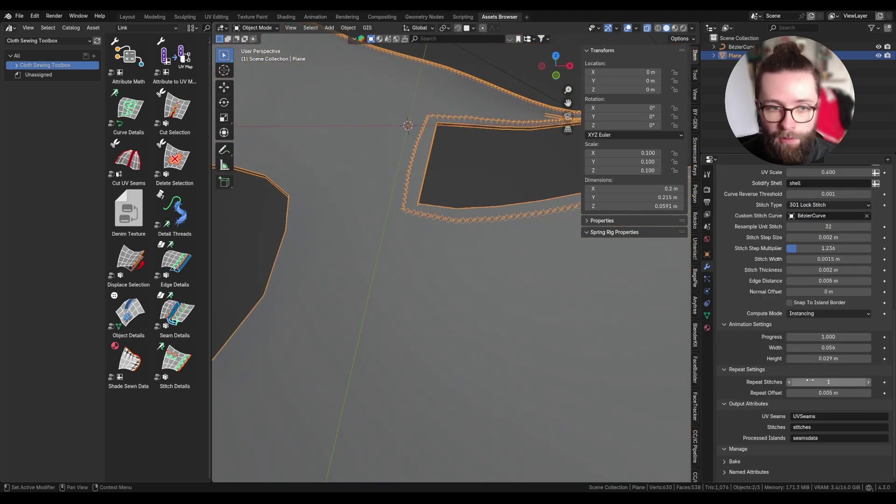
Set Stitch Width to 0.0065 m and Stitch Step Size to 0.012 m in the Stitch Details modifier.
{"action": "scroll", "coordinate": [813, 327], "scroll_direction": "up", "scroll_amount": 3}
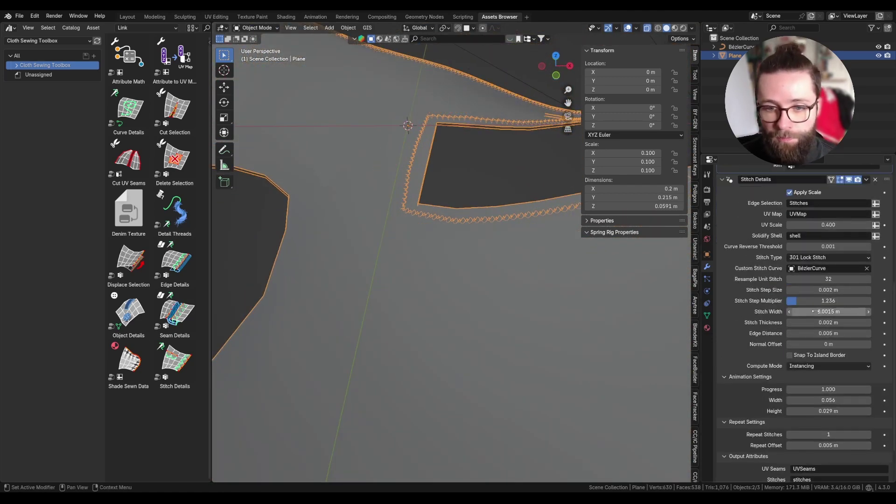
{"action": "left_click_drag", "start_coordinate": [815, 312], "coordinate": [835, 311]}
{"action": "left_click", "coordinate": [800, 290]}
{"action": "left_click", "coordinate": [799, 290]}
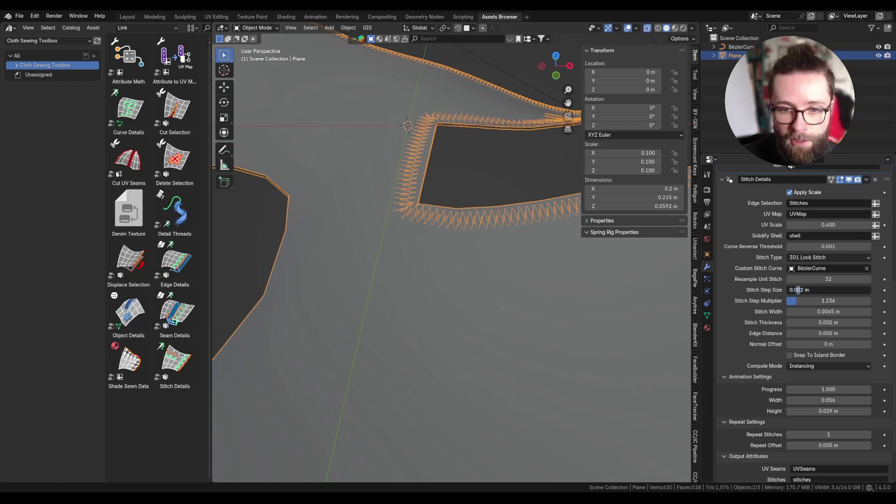
{"action": "key", "text": "Return"}
Select the Bézier curve and set up the Animation workspace to show the curve beside the stitched cloth, with X-ray enabled.
{"action": "middle_click_drag", "start_coordinate": [490, 289], "coordinate": [431, 254]}
{"action": "scroll", "coordinate": [430, 255], "scroll_direction": "down", "scroll_amount": 3}
{"action": "left_click", "coordinate": [441, 88]}
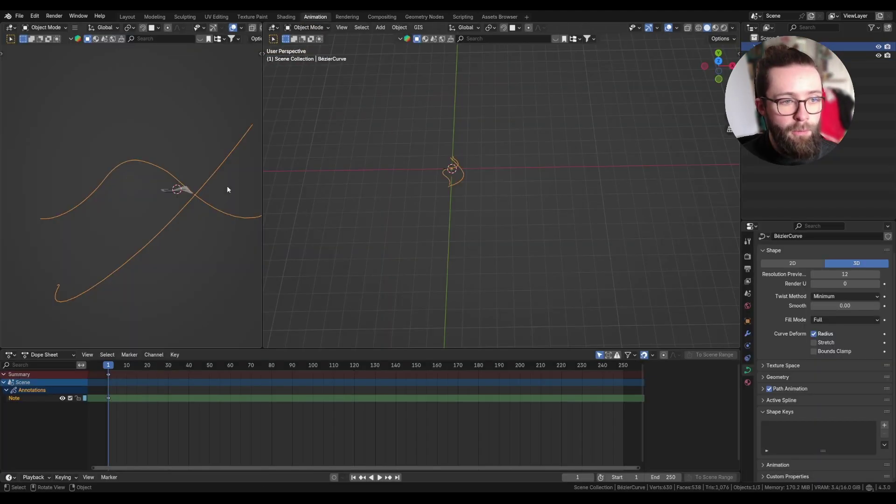
{"action": "middle_click_drag", "start_coordinate": [227, 185], "coordinate": [218, 192]}
{"action": "scroll", "coordinate": [217, 192], "scroll_direction": "up", "scroll_amount": 4}
{"action": "scroll", "coordinate": [462, 167], "scroll_direction": "up", "scroll_amount": 5}
{"action": "scroll", "coordinate": [463, 168], "scroll_direction": "up", "scroll_amount": 8}
{"action": "middle_click_drag", "start_coordinate": [434, 176], "coordinate": [517, 116]}
{"action": "scroll", "coordinate": [532, 135], "scroll_direction": "up", "scroll_amount": 6}
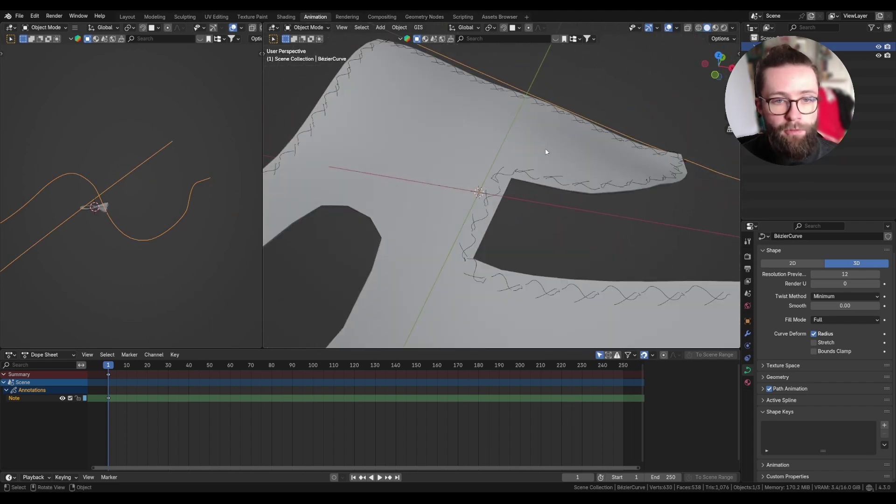
{"action": "left_click", "coordinate": [689, 29]}
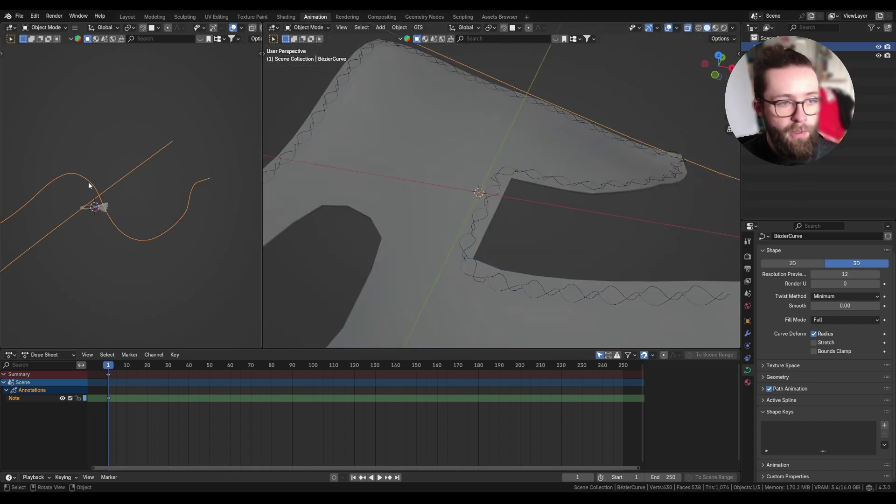
Reshape the Bézier curve in Edit Mode by moving its control points.
{"action": "key", "text": "Tab"}
{"action": "mouse_move", "coordinate": [169, 144]}
{"action": "left_mouse_down"}
{"action": "mouse_move", "coordinate": [193, 168]}
{"action": "mouse_move", "coordinate": [164, 143]}
{"action": "left_mouse_up"}
{"action": "scroll", "coordinate": [127, 173], "scroll_direction": "down", "scroll_amount": 3}
{"action": "left_click_drag", "start_coordinate": [132, 214], "coordinate": [59, 173]}
{"action": "right_click", "coordinate": [64, 160]}
{"action": "right_click", "coordinate": [59, 173]}
{"action": "key", "text": "g"}
{"action": "left_click", "coordinate": [40, 226]}
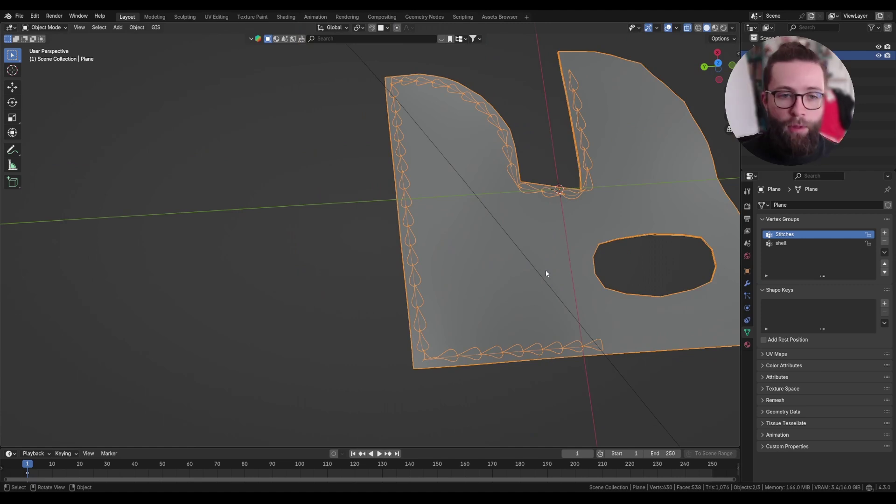
Assign a row of seven interior vertices beside the cloth's oval hole to the Stitches vertex group.
{"action": "middle_click_drag", "start_coordinate": [546, 273], "coordinate": [223, 263]}
{"action": "key", "text": "Tab"}
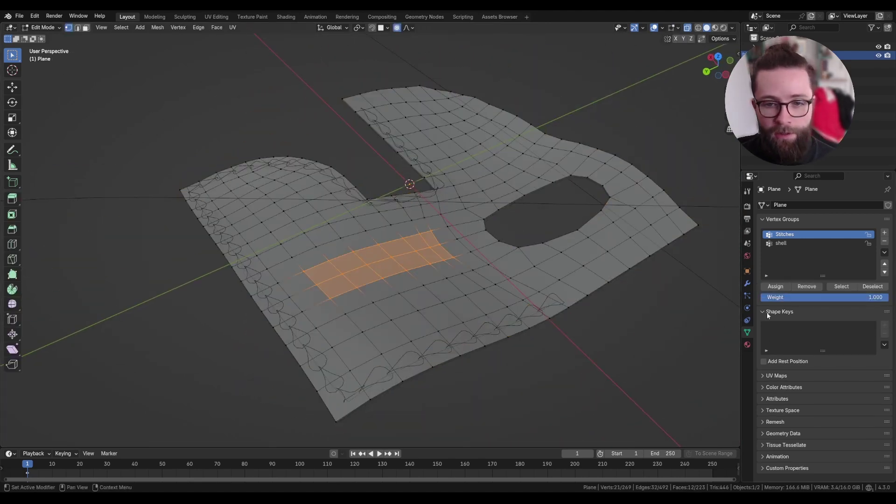
{"action": "key", "text": "alt+a"}
{"action": "left_click", "coordinate": [844, 286]}
{"action": "middle_click_drag", "start_coordinate": [442, 334], "coordinate": [356, 303]}
{"action": "left_click", "coordinate": [305, 304]}
{"action": "left_click", "coordinate": [306, 293]}
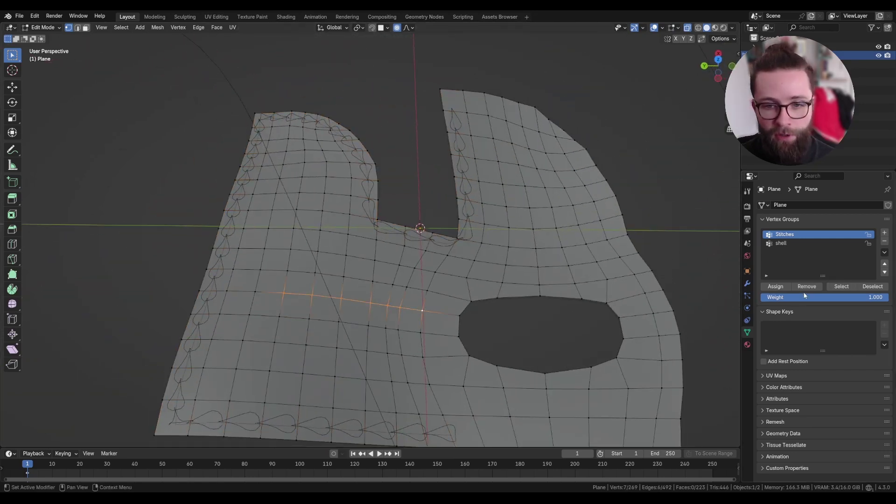
{"action": "left_click", "coordinate": [784, 285]}
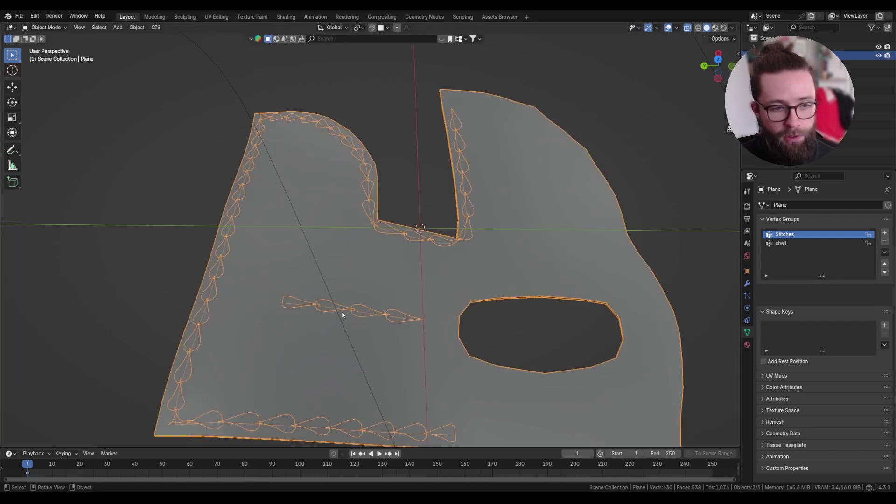
{"action": "key", "text": "Tab"}
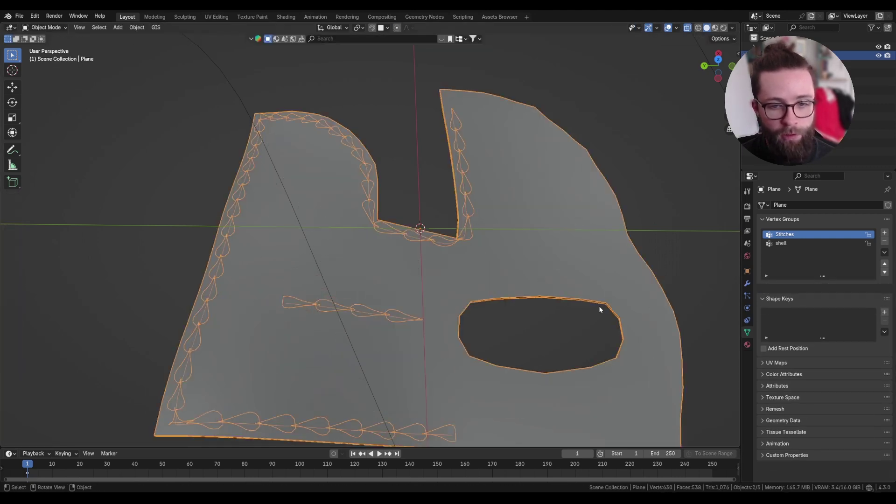
Set Edge Distance to 0.009 m in the Stitch Details modifier.
{"action": "left_click", "coordinate": [747, 284]}
{"action": "scroll", "coordinate": [831, 327], "scroll_direction": "down", "scroll_amount": 1}
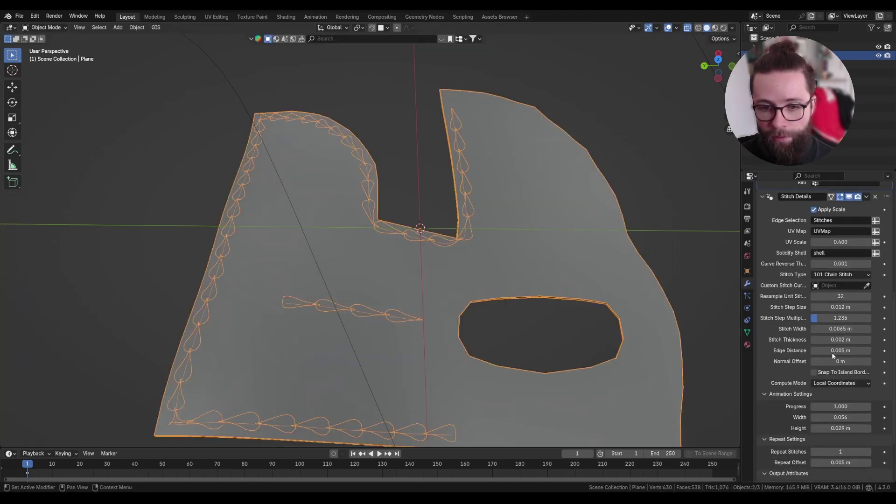
{"action": "left_click_drag", "start_coordinate": [833, 350], "coordinate": [845, 350]}
Add two interior vertices running inward from the cloth's long straight border to the Stitches vertex group.
{"action": "key", "text": "Tab"}
{"action": "scroll", "coordinate": [436, 305], "scroll_direction": "up", "scroll_amount": 2}
{"action": "middle_click_drag", "start_coordinate": [415, 280], "coordinate": [415, 296]}
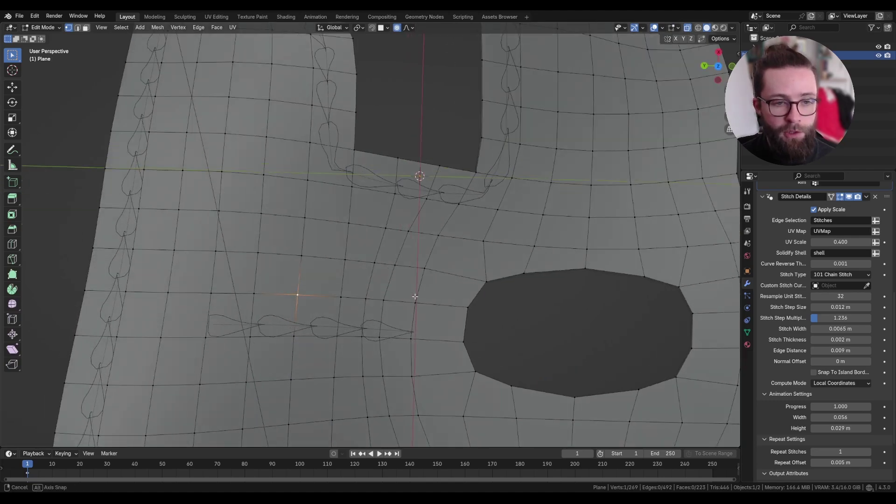
{"action": "middle_click_drag", "start_coordinate": [193, 173], "coordinate": [436, 172], "text": "shift"}
{"action": "left_click", "coordinate": [341, 193], "text": "alt"}
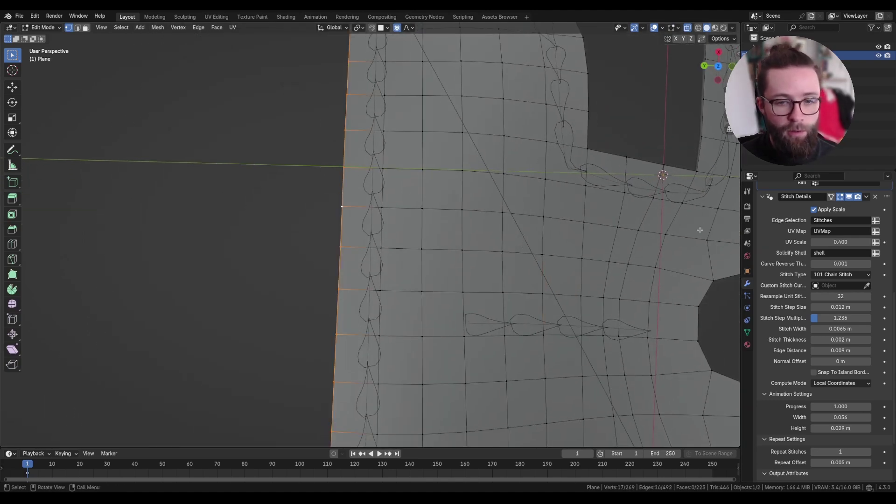
{"action": "left_click", "coordinate": [381, 208]}
{"action": "left_click", "coordinate": [422, 208], "text": "shift"}
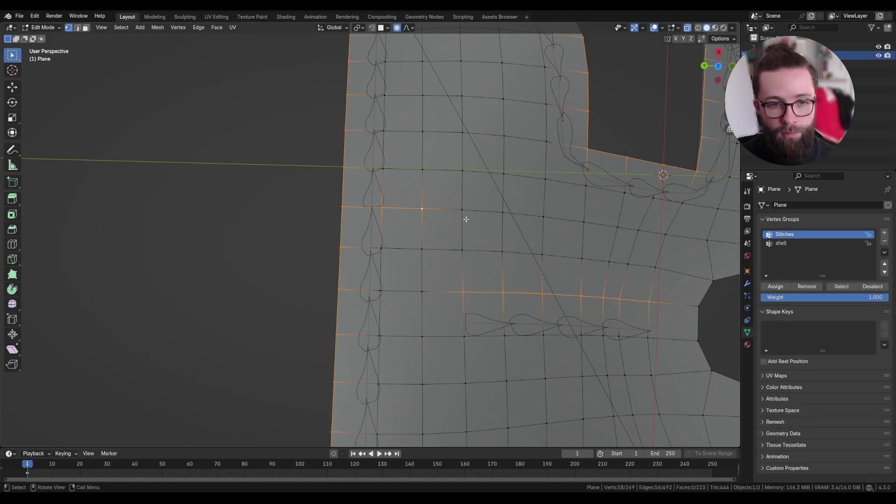
Add the next vertex inward in that row to the Stitches vertex group and pick through the row's vertices.
{"action": "left_click", "coordinate": [463, 211]}
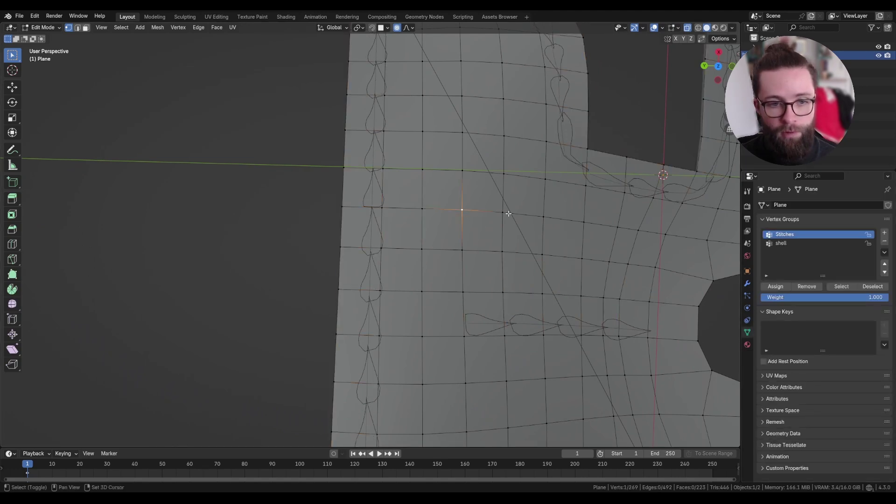
{"action": "left_click", "coordinate": [781, 287]}
{"action": "key", "text": "alt+a"}
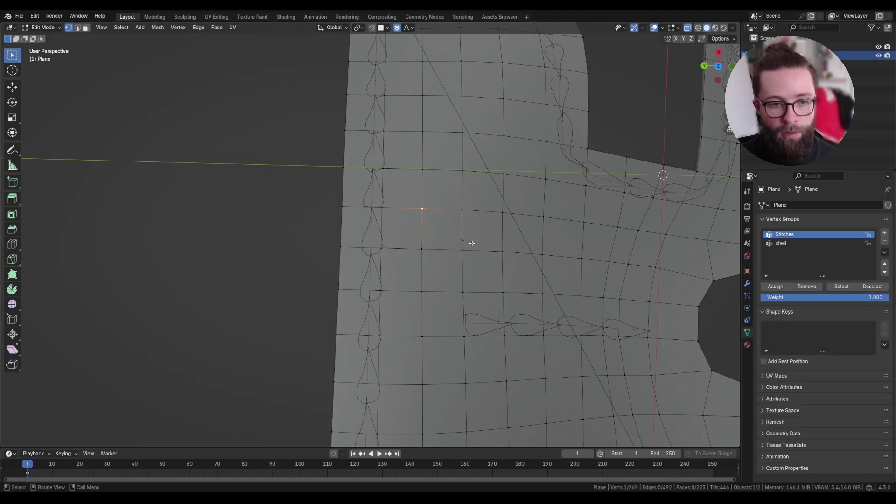
{"action": "key", "text": "ctrl+z"}
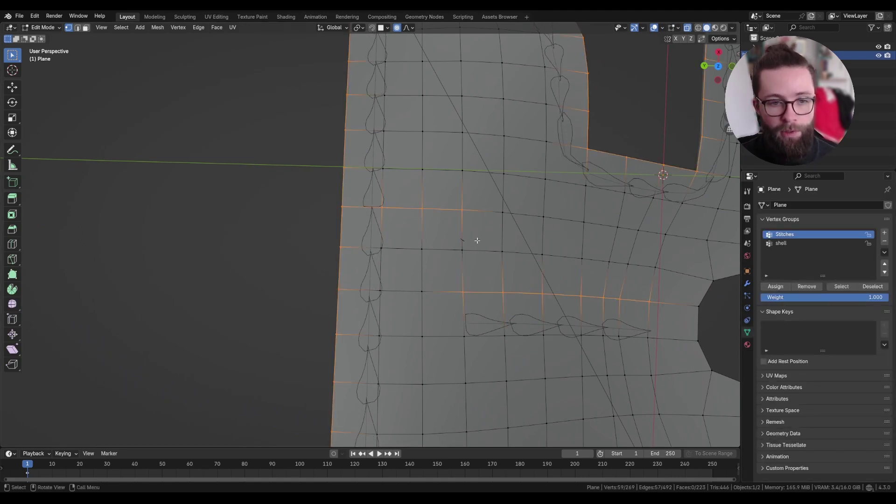
{"action": "left_click", "coordinate": [341, 205]}
{"action": "left_click", "coordinate": [383, 208]}
{"action": "left_click", "coordinate": [471, 209]}
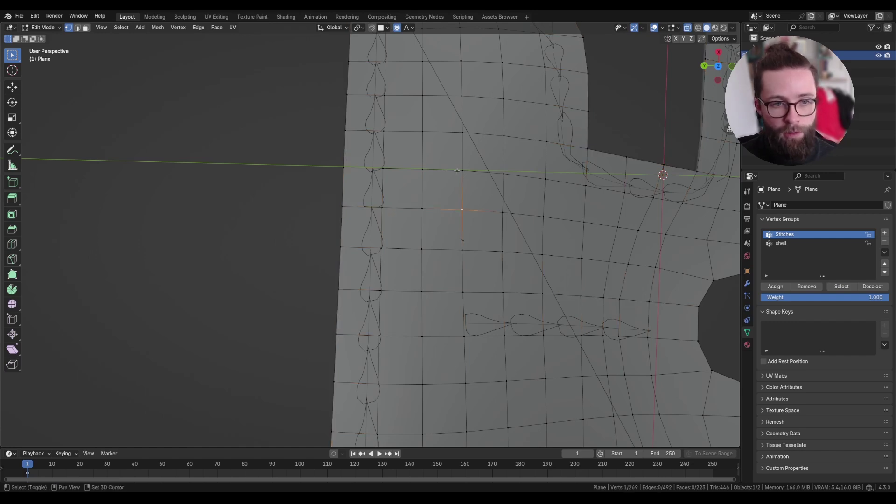
Assign the six vertices of a two-face patch in the cloth's rounded lobe to the Stitches vertex group.
{"action": "middle_click_drag", "start_coordinate": [456, 170], "coordinate": [452, 272], "text": "shift"}
{"action": "left_click", "coordinate": [417, 157]}
{"action": "left_click", "coordinate": [499, 194], "text": "ctrl+shift"}
{"action": "left_click", "coordinate": [775, 286]}
{"action": "middle_click_drag", "start_coordinate": [485, 202], "coordinate": [530, 260]}
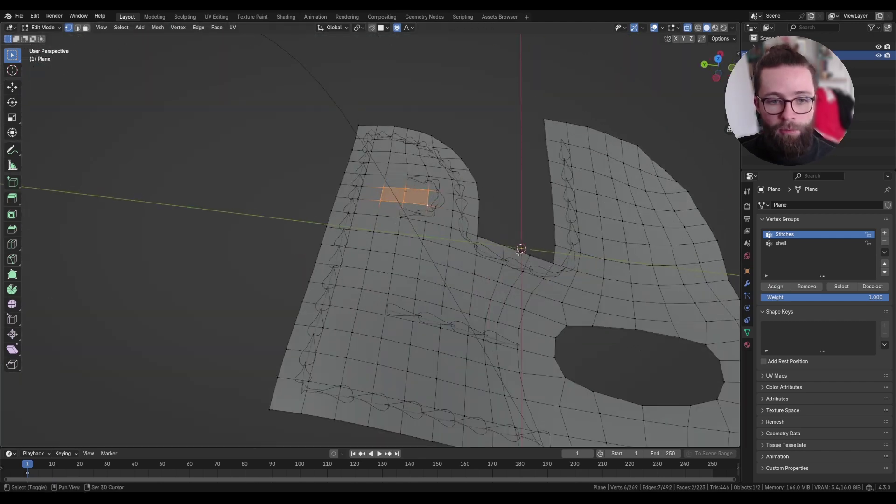
Add a lengthwise loop cut through the middle of the two-face patch.
{"action": "scroll", "coordinate": [397, 197], "scroll_direction": "up", "scroll_amount": 6}
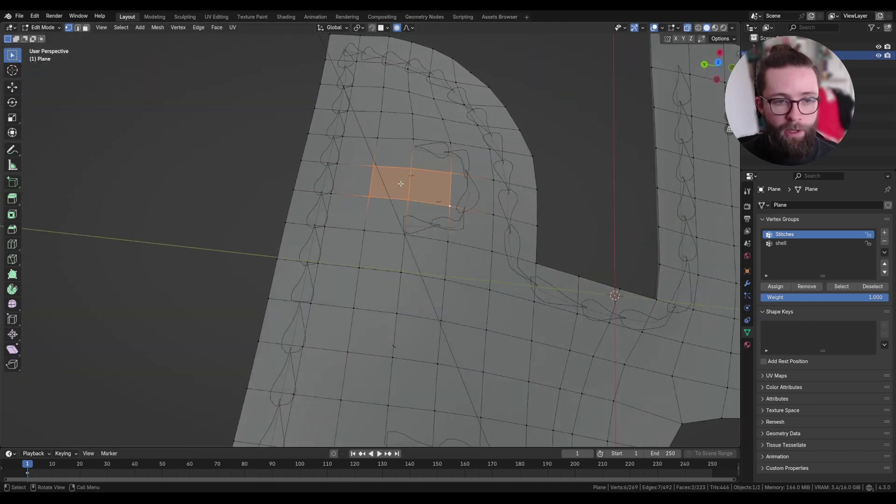
{"action": "key", "text": "ctrl+r"}
{"action": "left_click", "coordinate": [419, 182]}
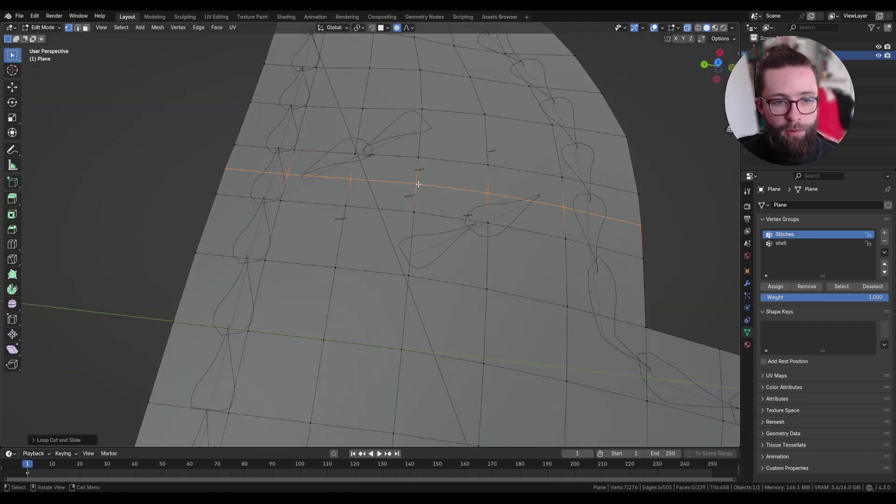
Remove the patch's centre vertex from the Stitches vertex group and select all vertices of the group to inspect them.
{"action": "left_click", "coordinate": [419, 184]}
{"action": "left_click", "coordinate": [809, 287]}
{"action": "key", "text": "alt+a"}
{"action": "left_click", "coordinate": [843, 288]}
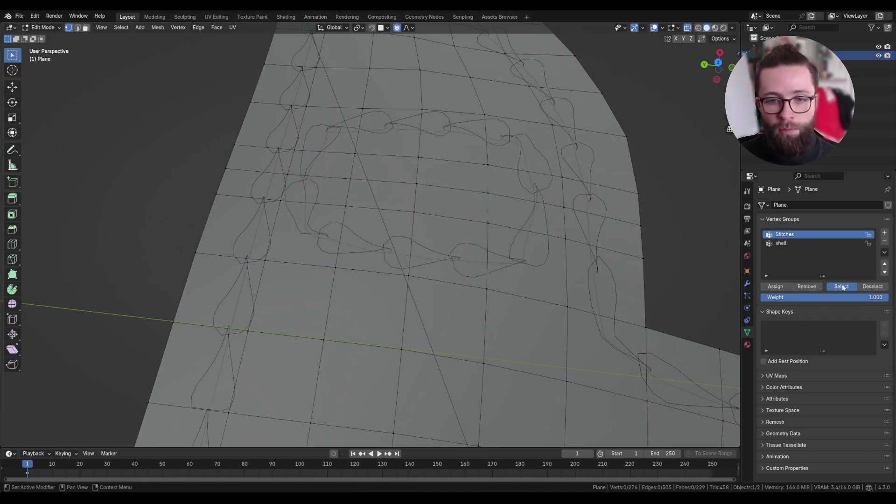
{"action": "scroll", "coordinate": [412, 175], "scroll_direction": "down", "scroll_amount": 3}
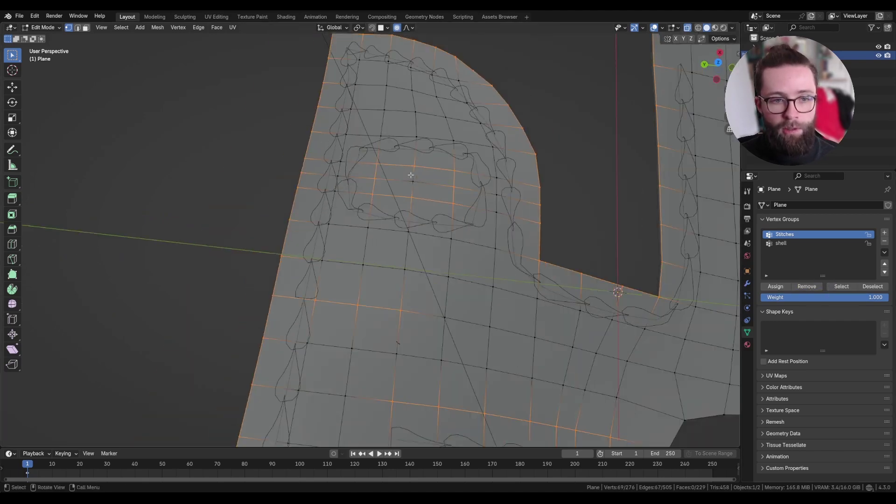
{"action": "scroll", "coordinate": [411, 176], "scroll_direction": "up", "scroll_amount": 2}
{"action": "middle_click_drag", "start_coordinate": [404, 209], "coordinate": [544, 206]}
{"action": "scroll", "coordinate": [544, 207], "scroll_direction": "down", "scroll_amount": 1}
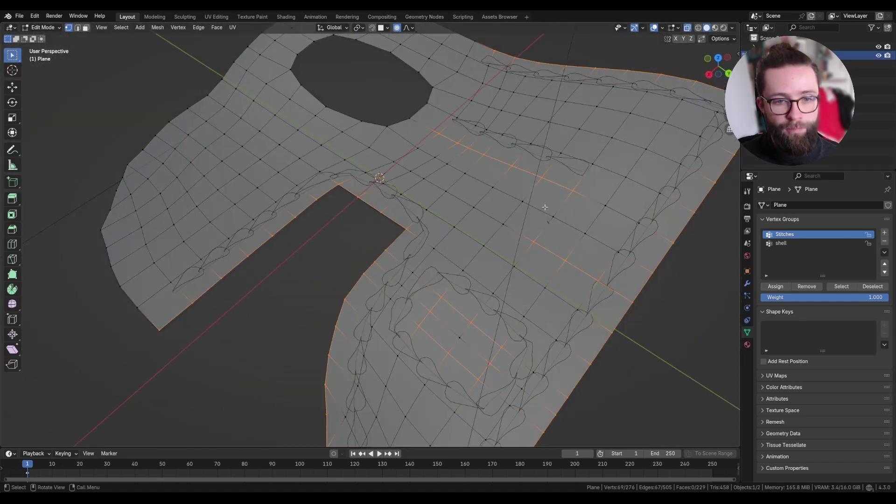